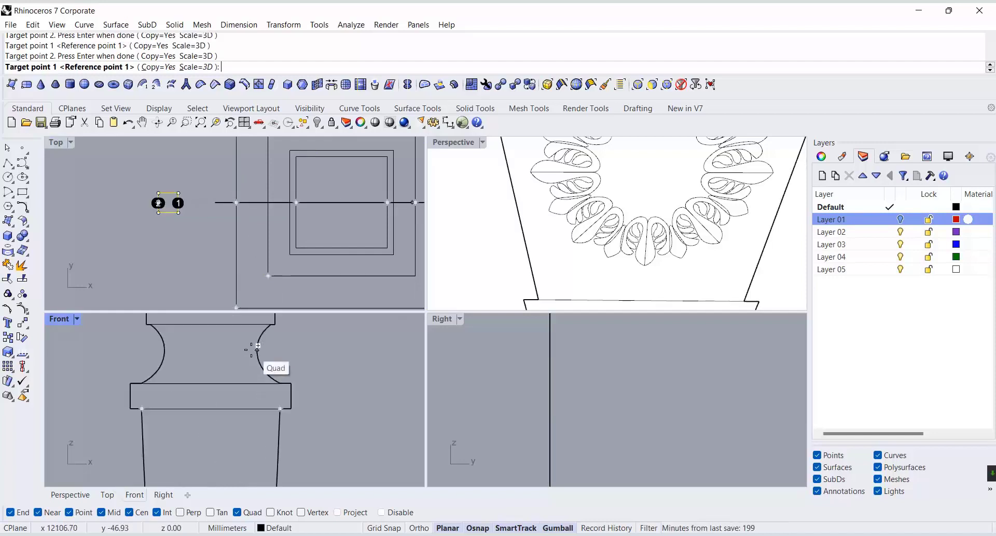
Place scaled copies of the square section across the leg outline at both ends of the cove above the lower collar.
left_click(279, 382)
left_click(142, 382)
left_click(270, 324)
left_click(150, 324)
scroll(288, 351, "down", 2)
scroll(260, 372, "up", 6)
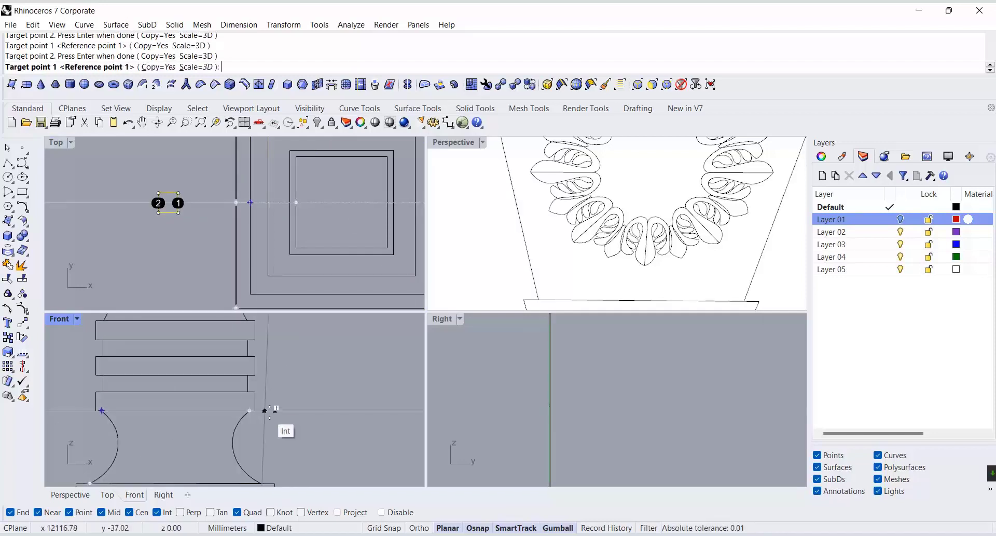
Place scaled square sections across the outline at both ends of the upper cove, from the top ring to the upper collar.
right_click_drag(311, 337, 310, 415)
left_click(265, 376)
left_click(88, 376)
right_click_drag(270, 337, 239, 398)
scroll(275, 357, "down", 6)
left_click(273, 354)
left_click(137, 354)
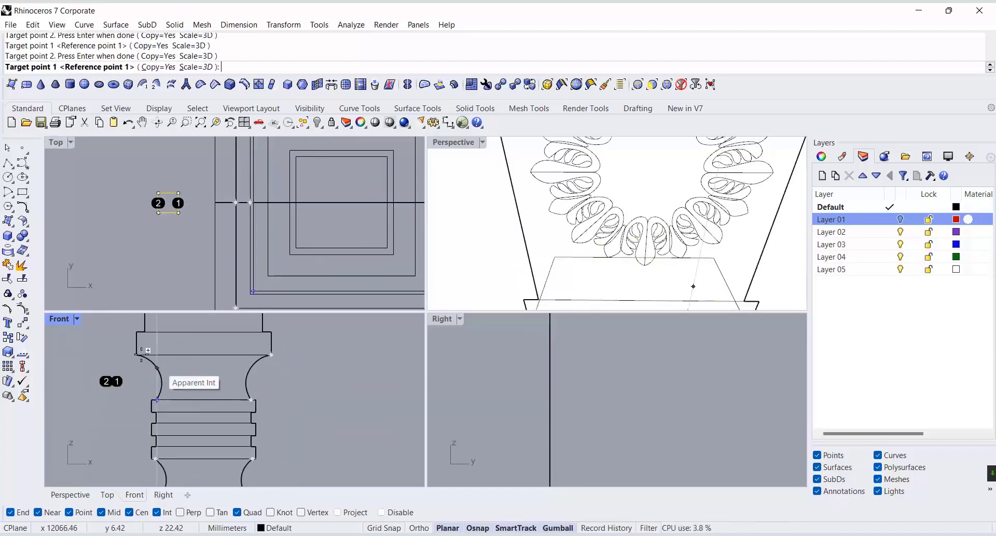
Place scaled square sections across the upper collar's top edge, the base of the block and the block's top edge.
right_click_drag(197, 363, 201, 405)
left_click(291, 367)
left_click(128, 367)
left_click(281, 367)
left_click(137, 367)
scroll(290, 430, "down", 6)
right_click_drag(288, 384, 291, 426)
left_click(289, 347)
left_click(213, 347)
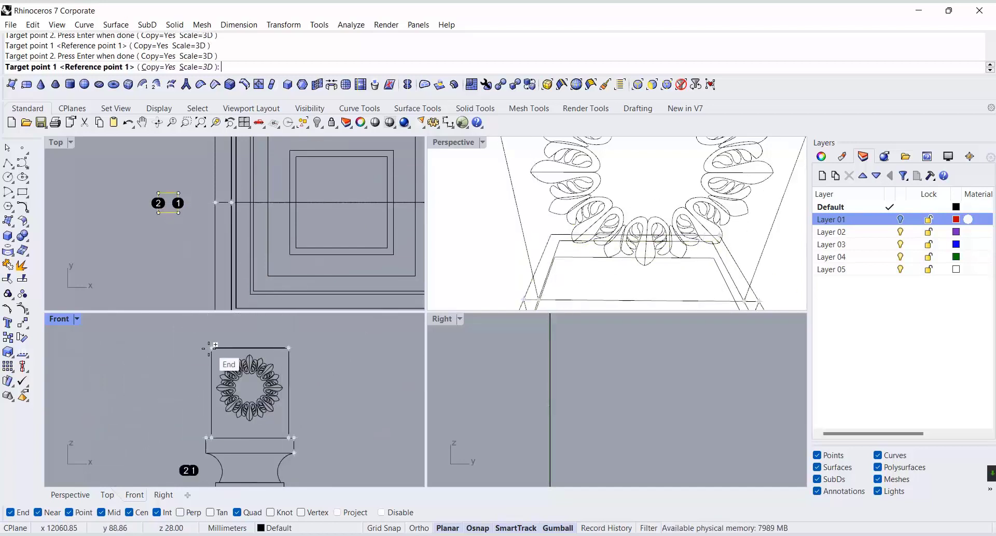
key("Return")
Start a two-rail sweep in the Perspective view with the leg's two side outlines as the rails.
double_click(444, 144)
scroll(447, 363, "down", 8)
left_click(116, 25)
left_click(126, 80)
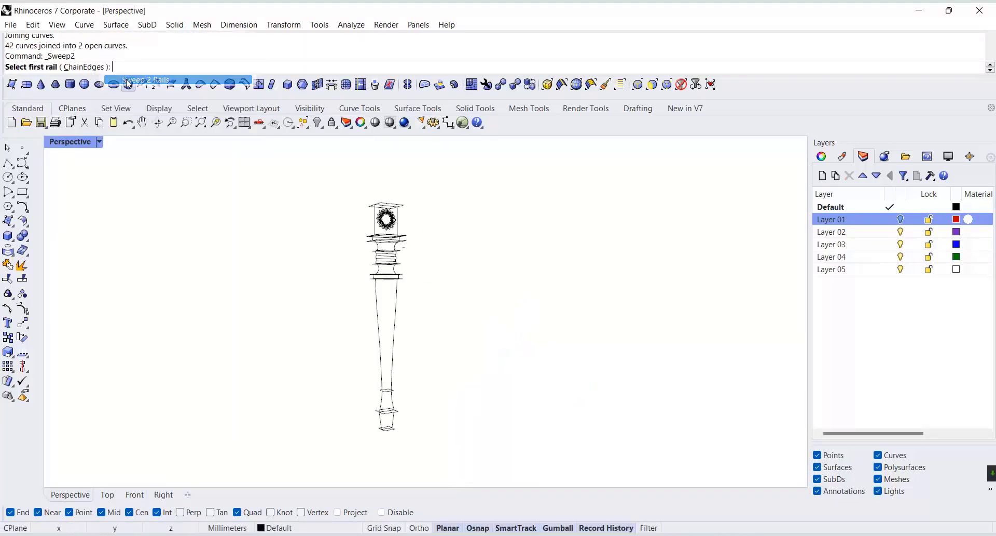
left_click(398, 311)
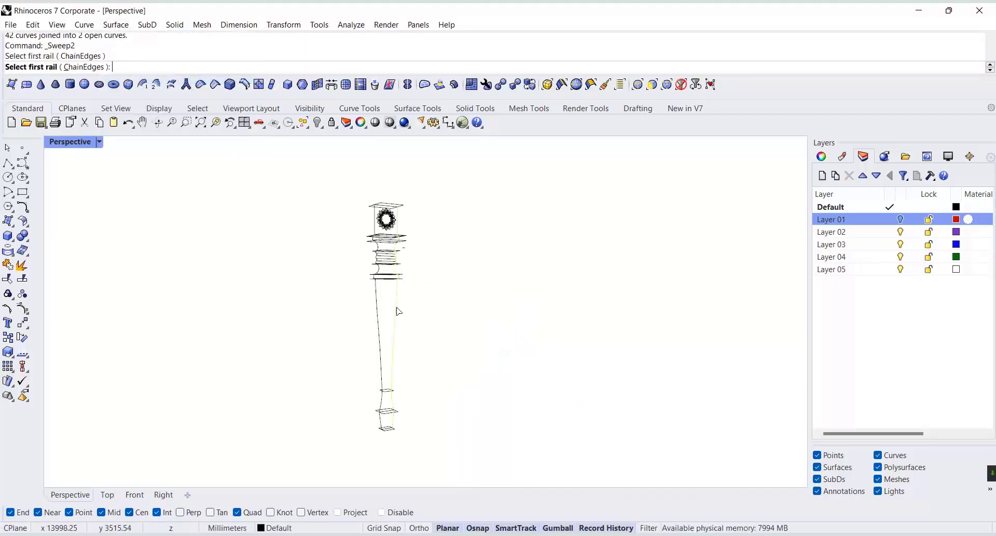
left_click(375, 301)
Select the square cross sections from the foot to the top block, accept their seam points, and create the sweep.
scroll(386, 445, "up", 3)
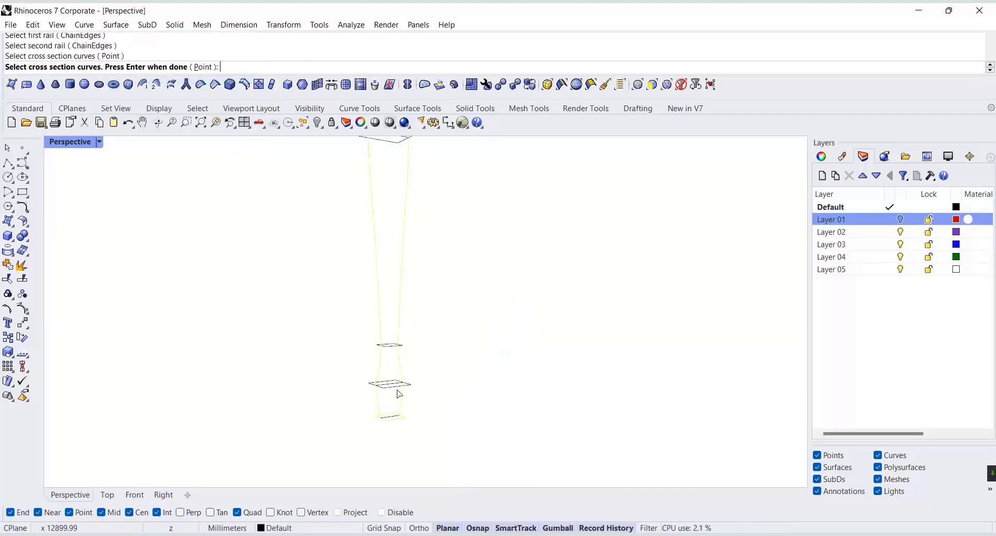
key("ctrl+F1")
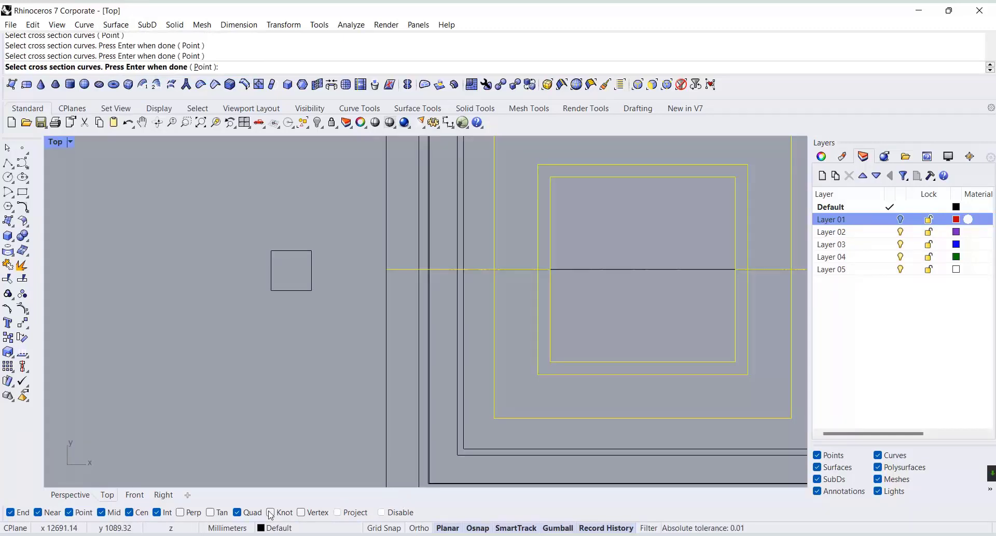
left_click(65, 497)
scroll(425, 310, "up", 4)
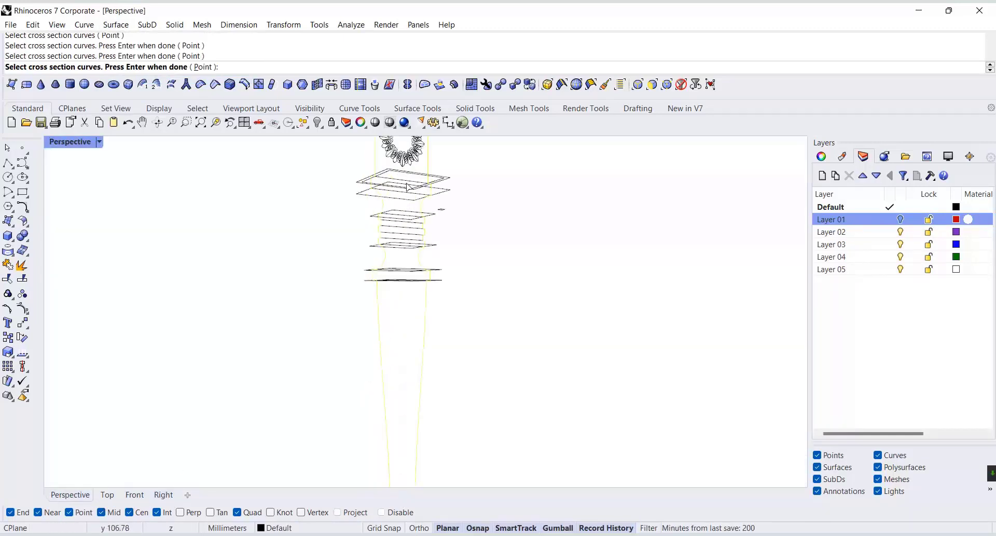
right_click_drag(425, 311, 408, 327)
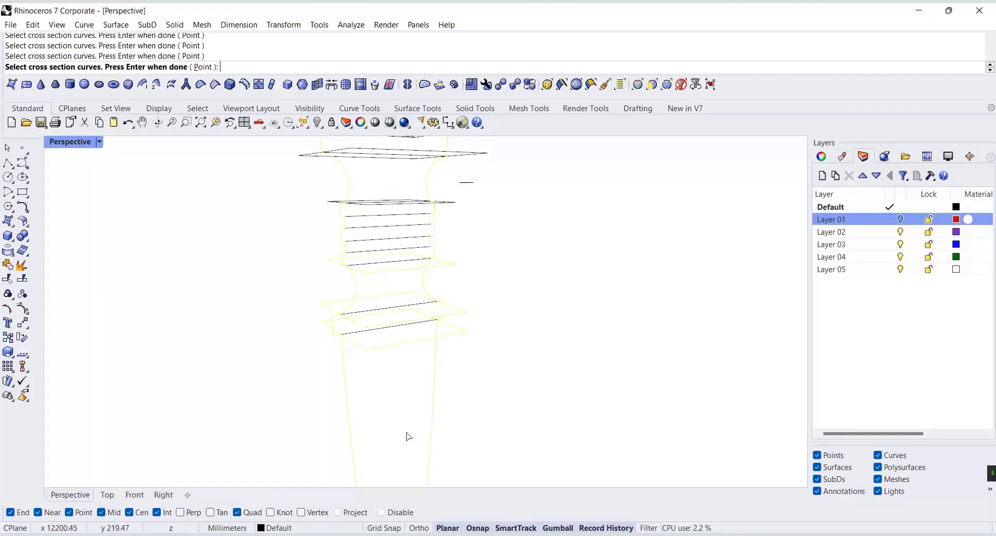
right_click_drag(409, 436, 363, 311)
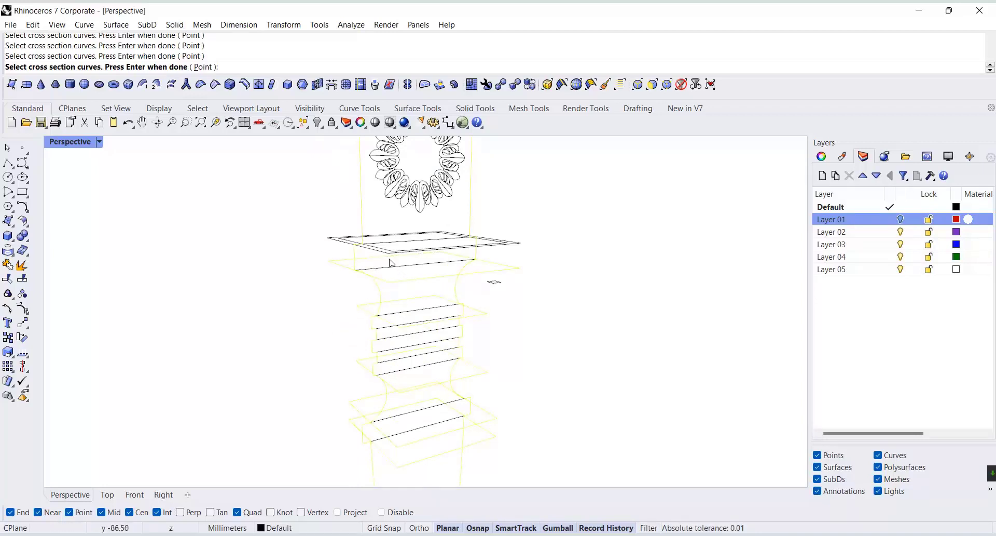
scroll(364, 236, "up", 2)
scroll(390, 363, "down", 5)
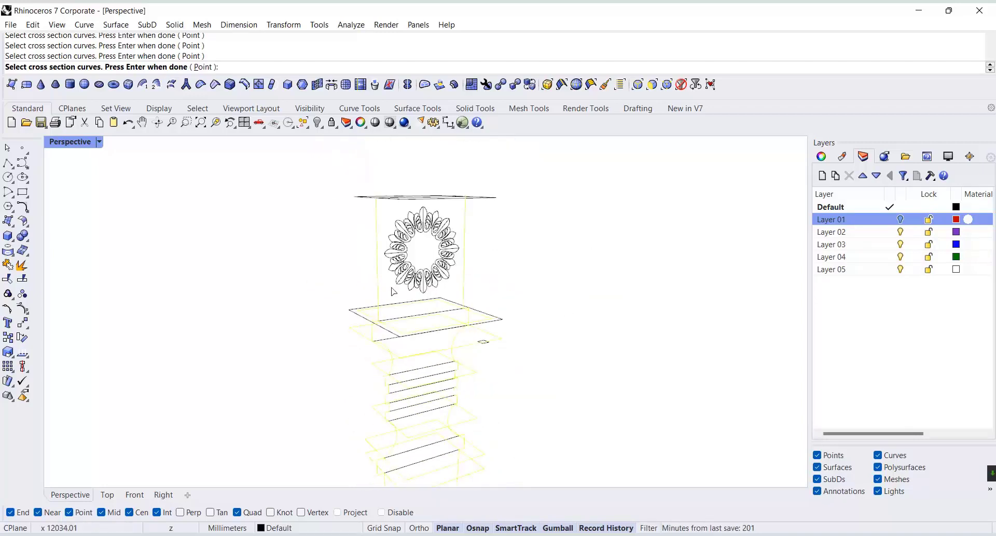
right_click_drag(390, 186, 387, 225)
left_click(387, 227)
right_click(600, 279)
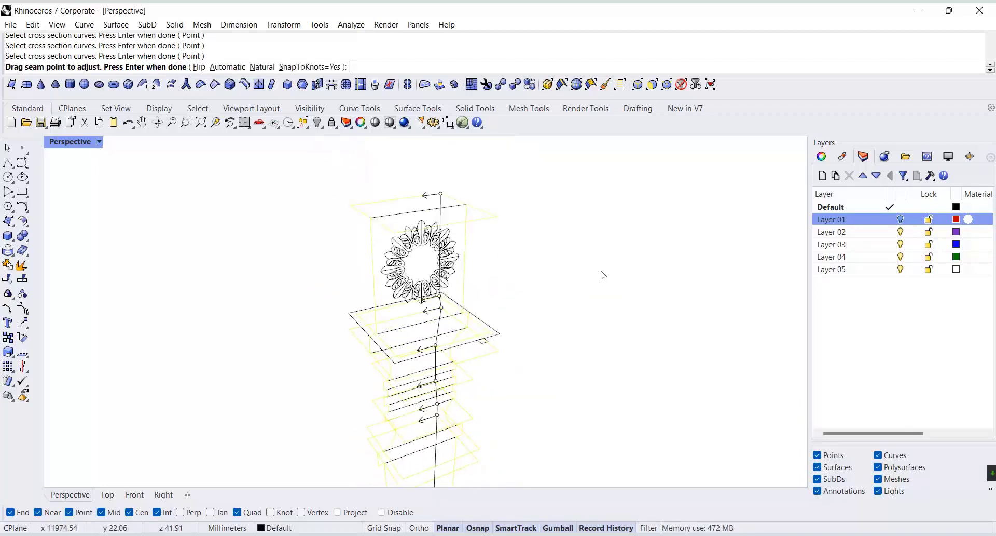
right_click(602, 274)
left_click(791, 405)
Cap the open ends of the swept square leg.
right_click_drag(789, 403, 589, 402)
scroll(455, 372, "up", 5)
scroll(411, 210, "down", 12)
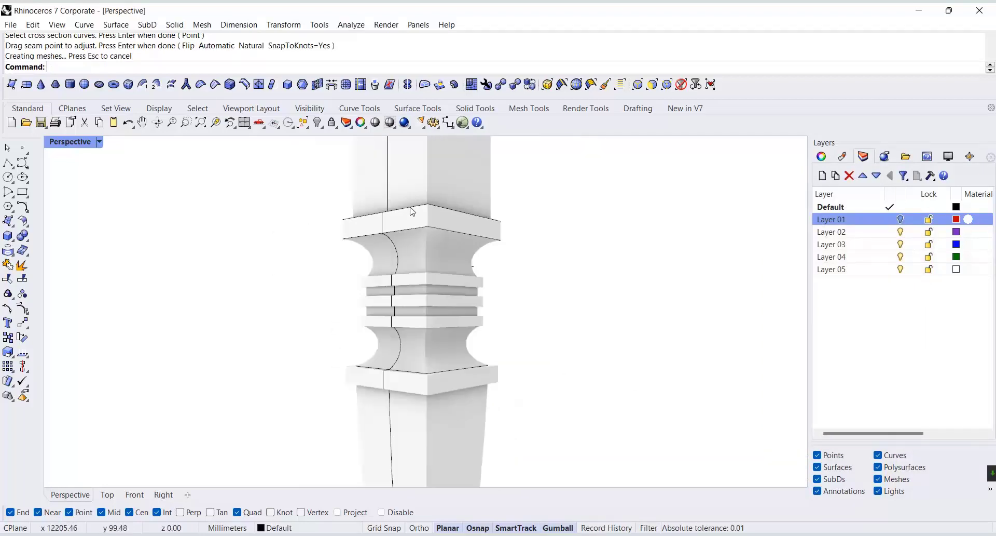
right_click_drag(399, 316, 798, 466)
scroll(494, 374, "down", 6)
scroll(493, 193, "up", 6)
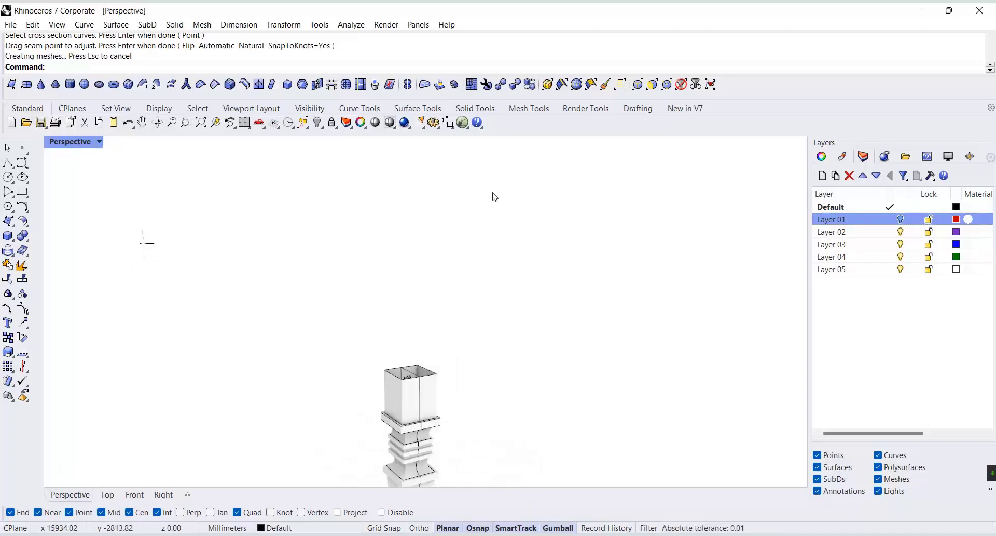
scroll(405, 405, "up", 6)
left_click(423, 351)
left_click(29, 240)
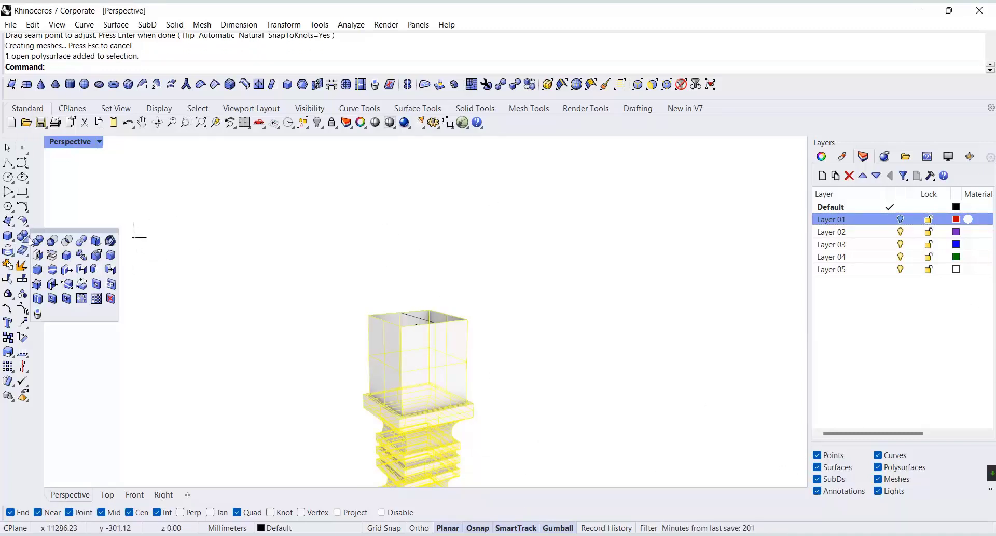
left_click(38, 255)
left_click(506, 304)
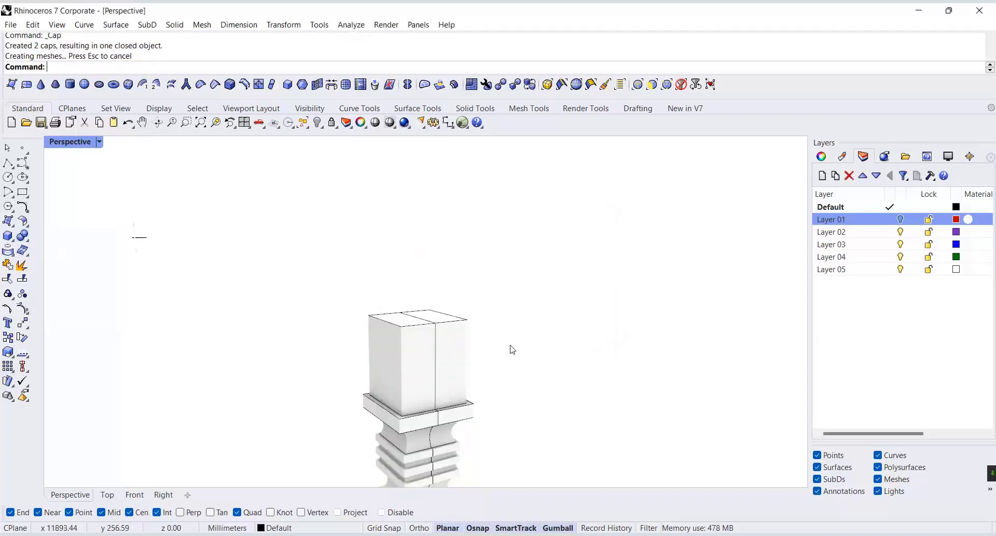
Draw a circle with an 8 mm radius beside the small square in the Top view.
scroll(340, 405, "down", 5)
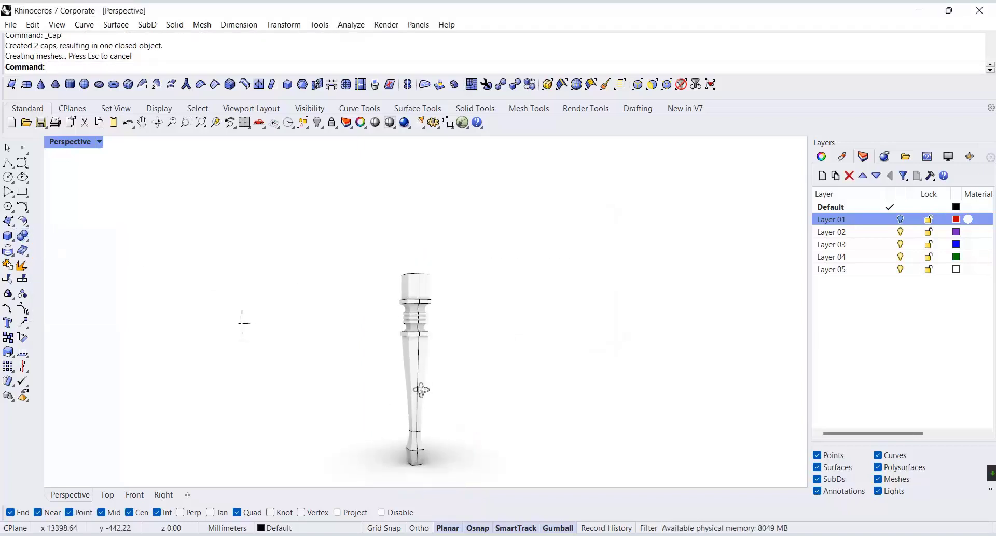
scroll(414, 478, "up", 3)
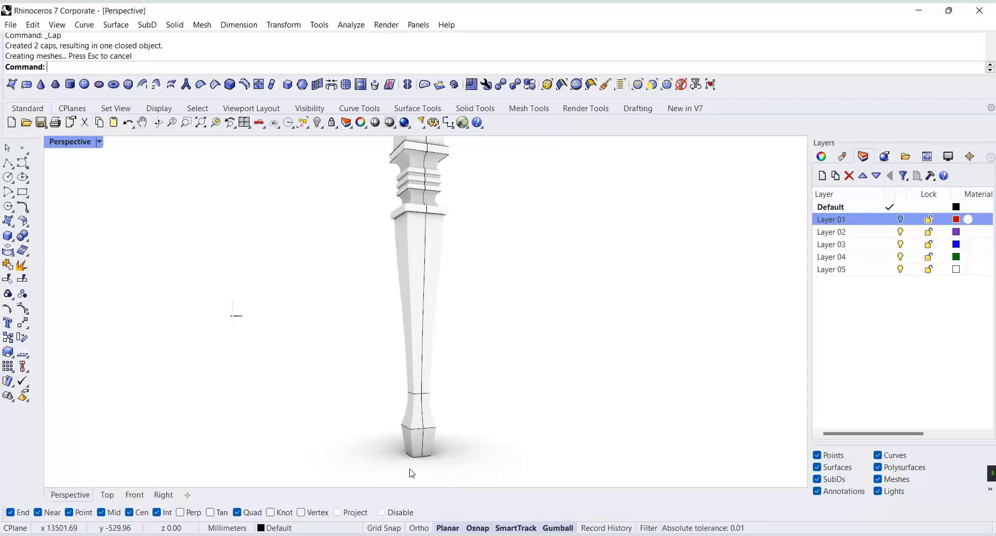
scroll(413, 474, "down", 2)
left_click(135, 494)
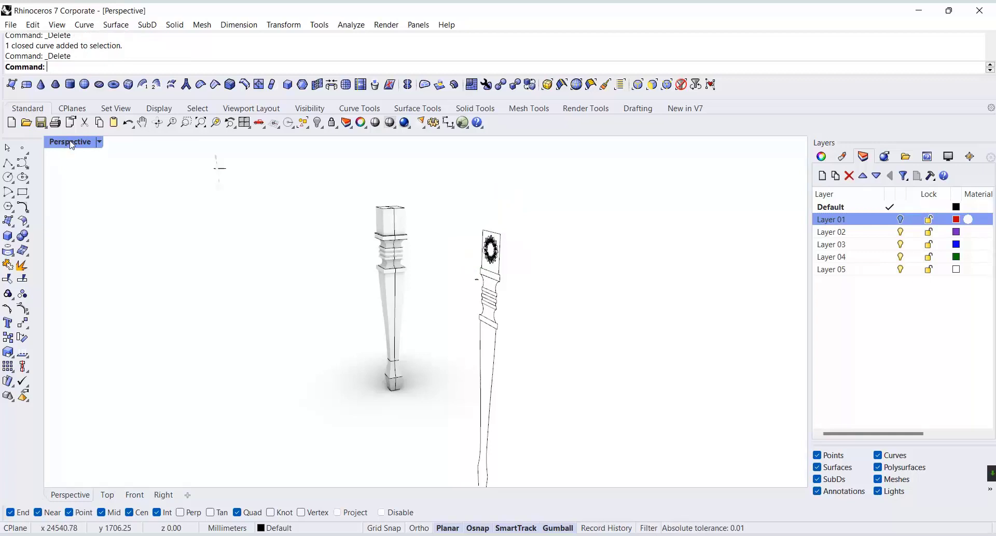
double_click(70, 141)
scroll(145, 213, "down", 5)
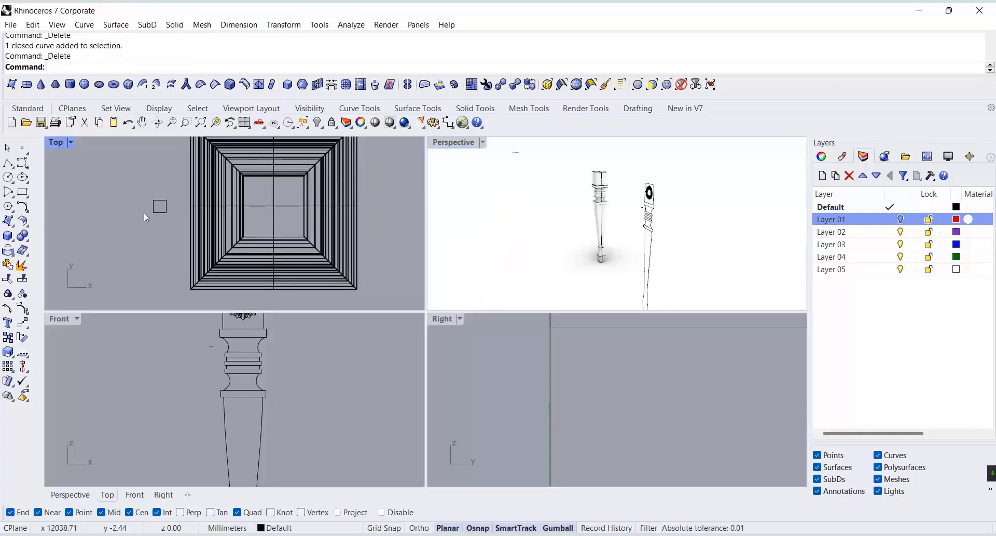
right_click_drag(144, 213, 274, 211)
left_click(8, 177)
left_click(192, 238)
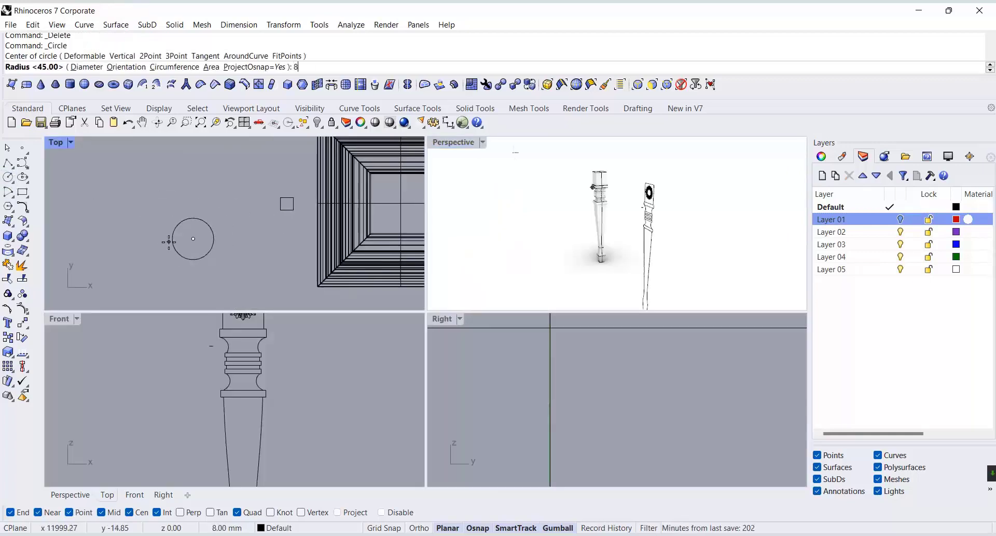
key("Return")
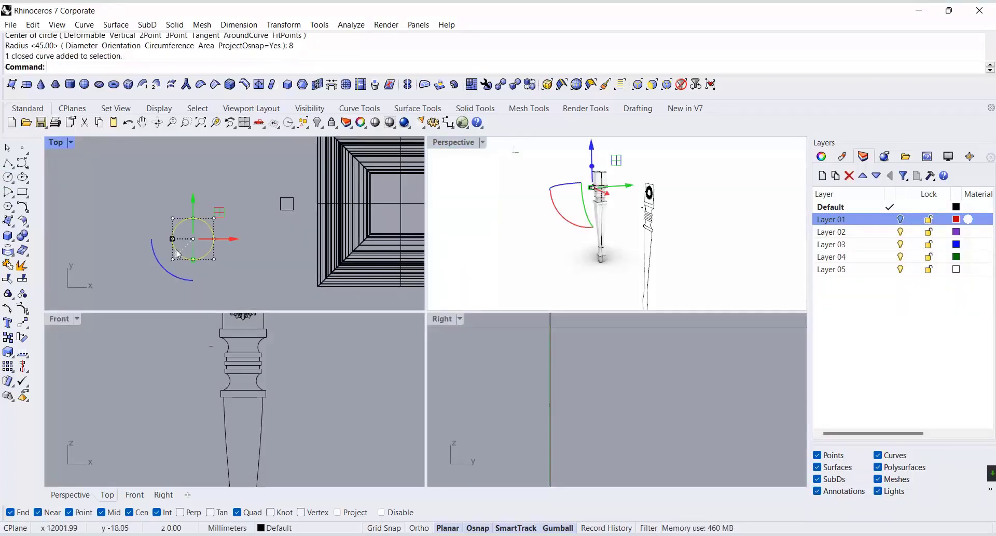
Start orienting the circle by two points with copying and 3D scaling, using two opposite quadrants as reference points.
left_click(300, 27)
mouse_move(376, 162)
left_click(422, 162)
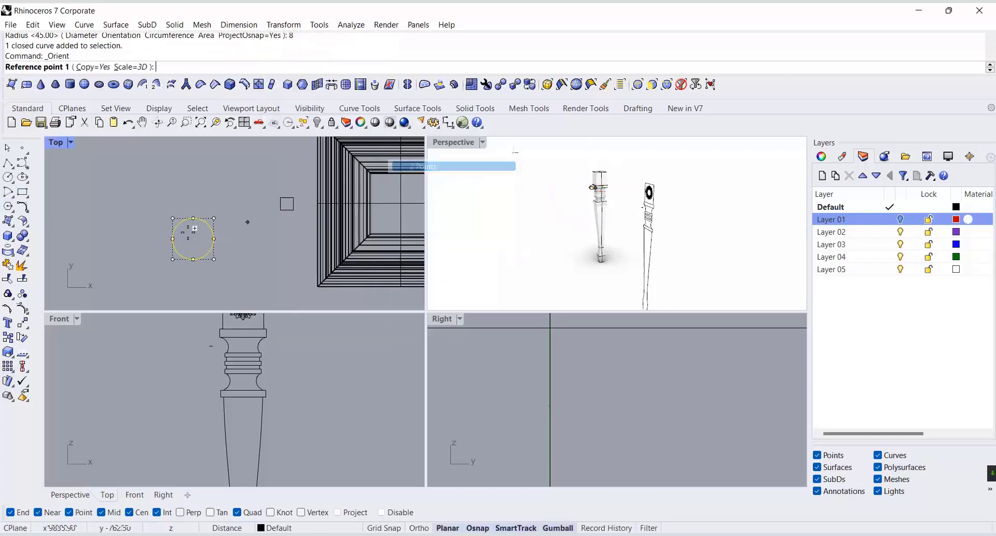
left_click(214, 238)
scroll(242, 185, "down", 3)
left_click(206, 213)
scroll(267, 415, "down", 4)
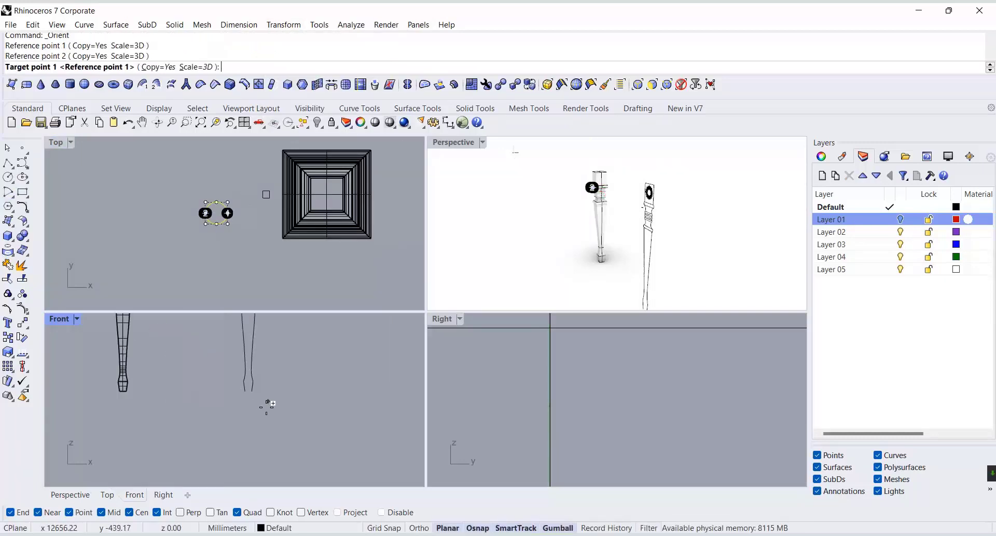
Place scaled copies of the circle across the foot and the block's top edge of the second leg outline.
left_click(200, 383)
left_click(230, 384)
scroll(251, 415, "down", 3)
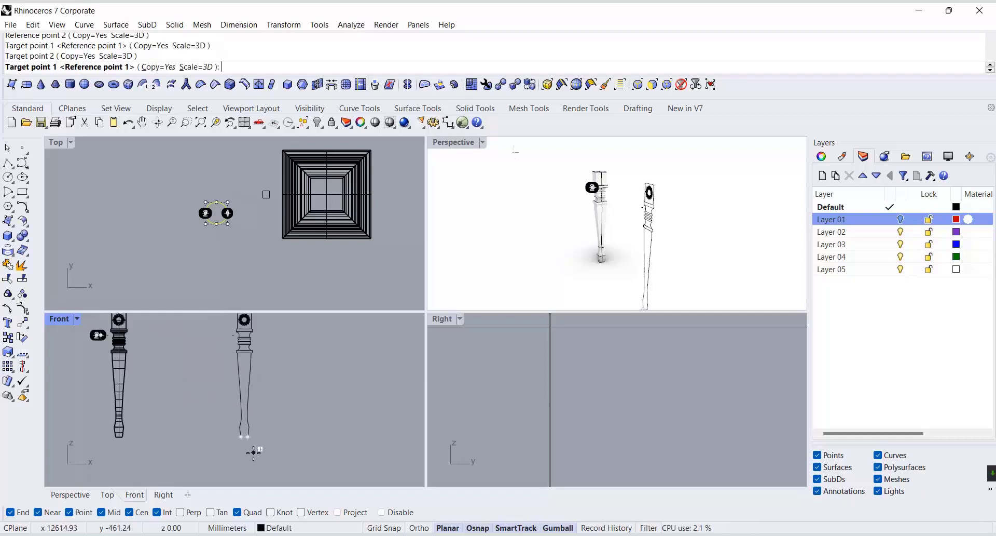
scroll(259, 366, "up", 4)
left_click(256, 386)
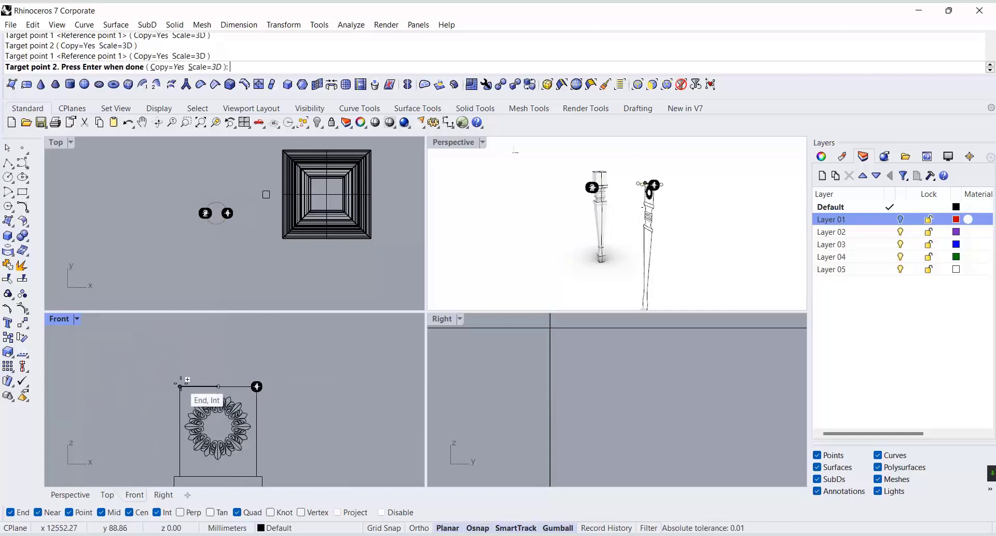
left_click(180, 386)
left_click(180, 387)
key("Return")
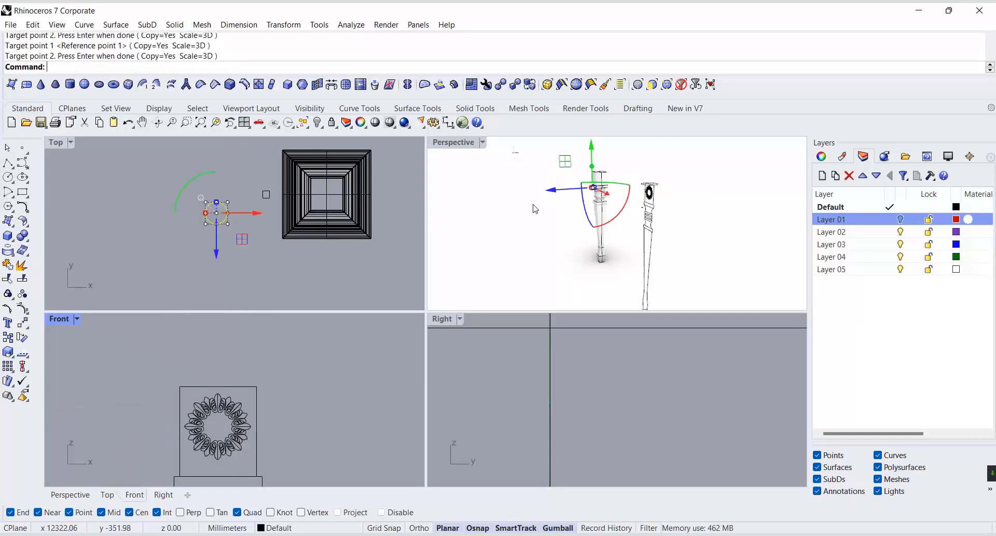
Start a two-rail sweep in the Perspective view with the second leg's side outlines as the rails.
left_click(461, 154)
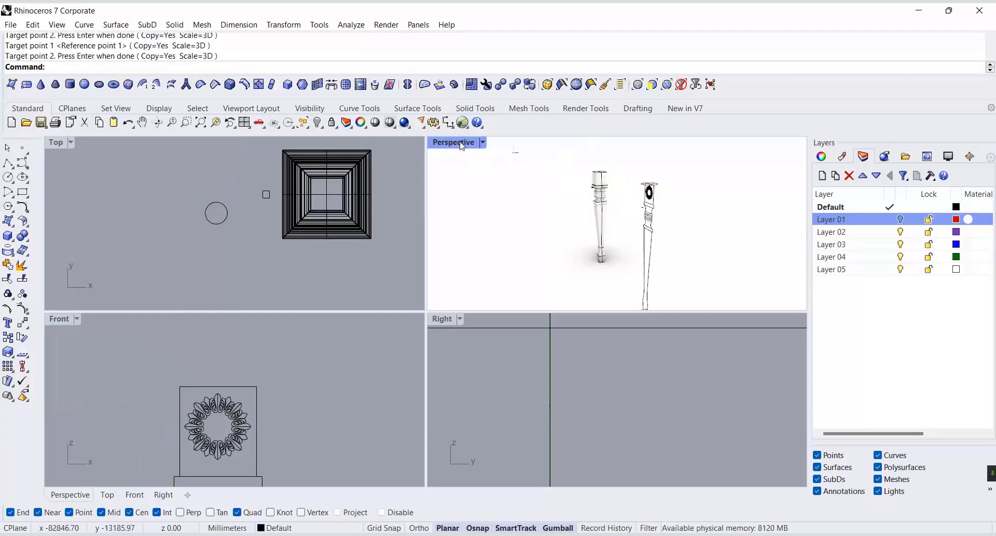
double_click(461, 146)
scroll(356, 272, "up", 4)
scroll(599, 306, "up", 4)
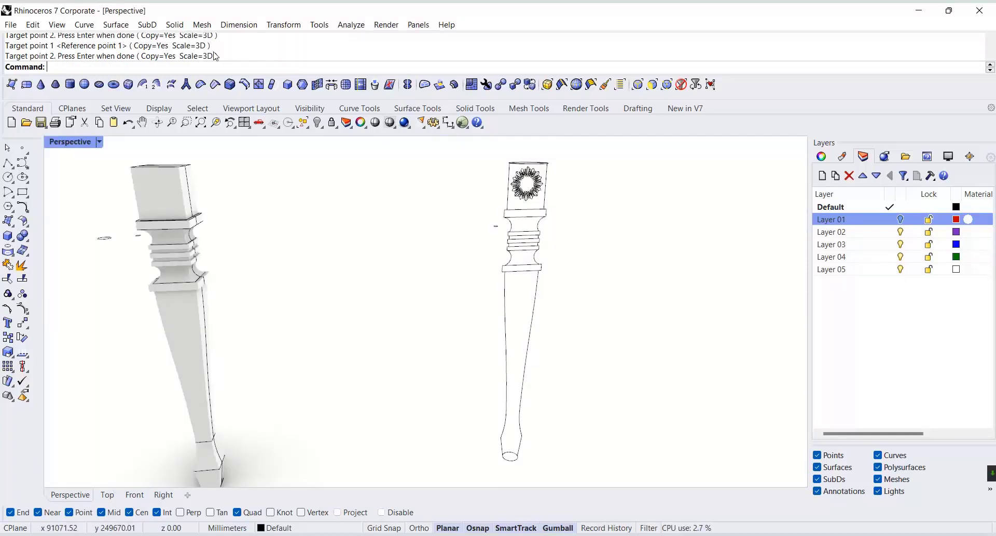
left_click(116, 25)
left_click(145, 79)
left_click(538, 293)
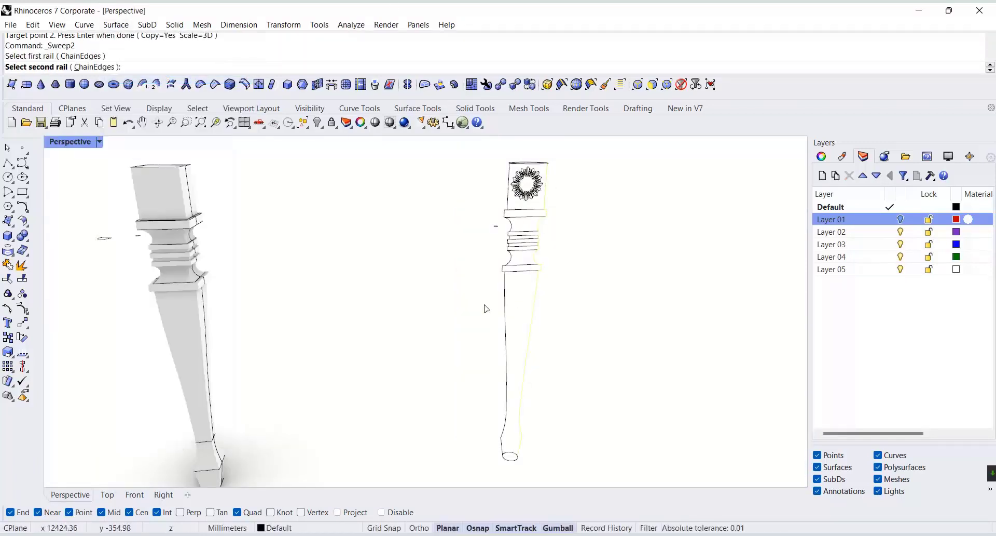
left_click(504, 287)
Use the foot and top circles as cross sections, accept their seam points, and create the round leg sweep.
left_click(521, 165)
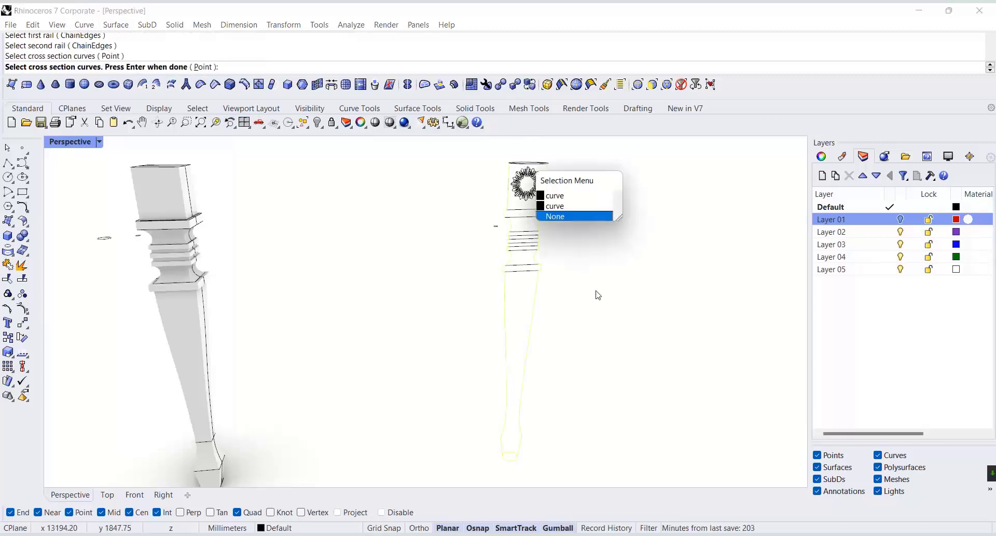
left_click(559, 199)
mouse_move(623, 233)
right_mouse_down()
mouse_move(502, 208)
mouse_move(612, 249)
right_mouse_up()
key("Return")
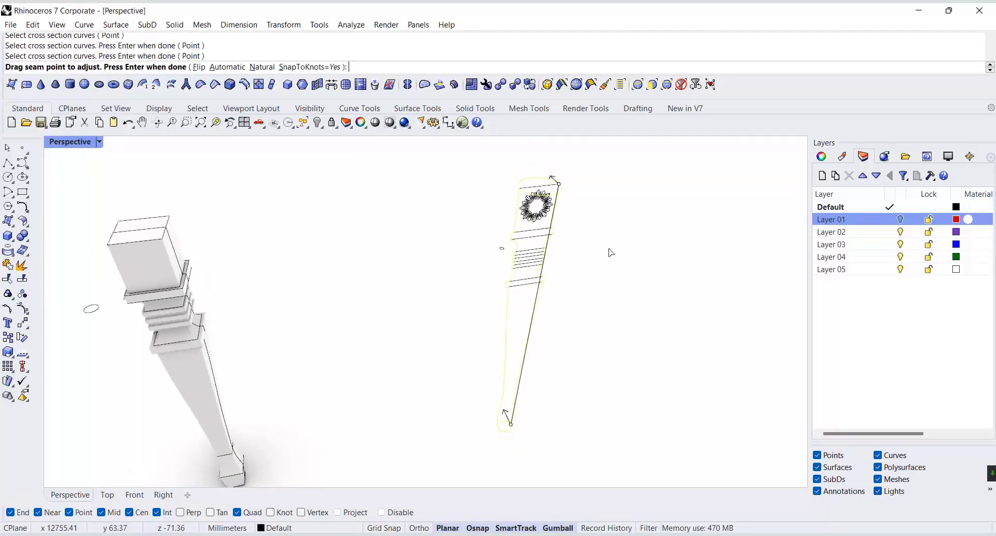
key("Return")
left_click(786, 394)
Examine the finished round leg, then the rosette ornament on the leg block in the Front view.
right_click_drag(778, 407, 669, 385)
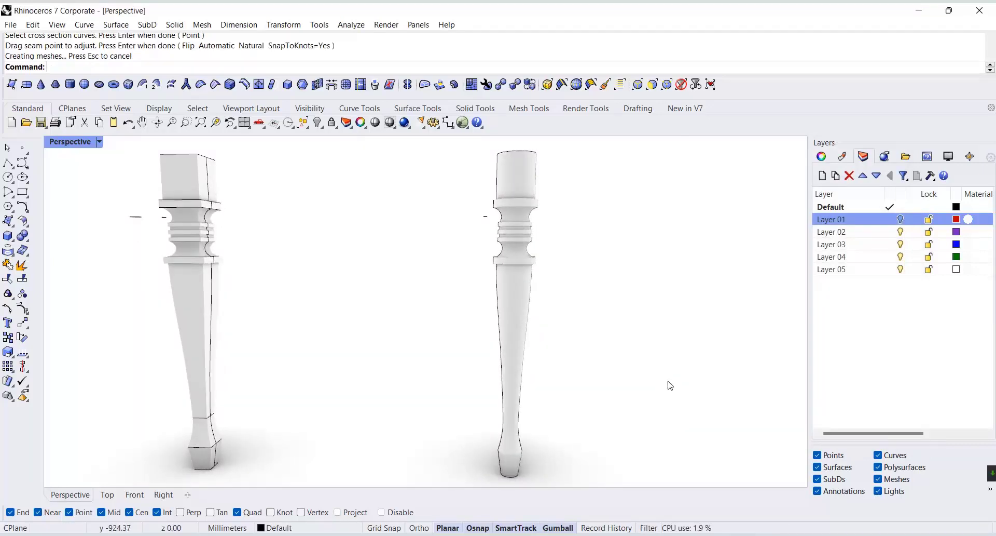
left_click(134, 494)
scroll(332, 291, "down", 2)
scroll(377, 233, "up", 5)
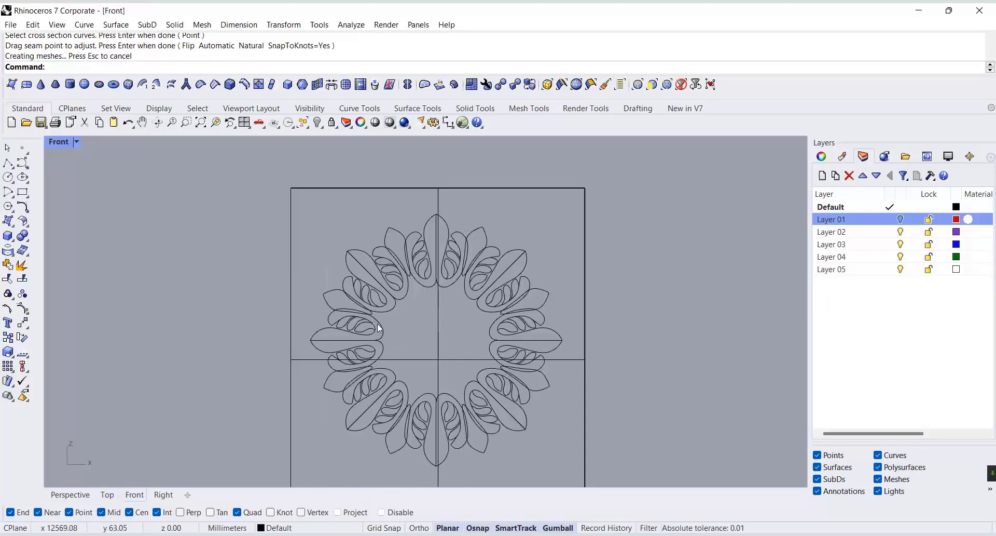
right_click_drag(389, 342, 474, 311)
scroll(474, 315, "down", 6)
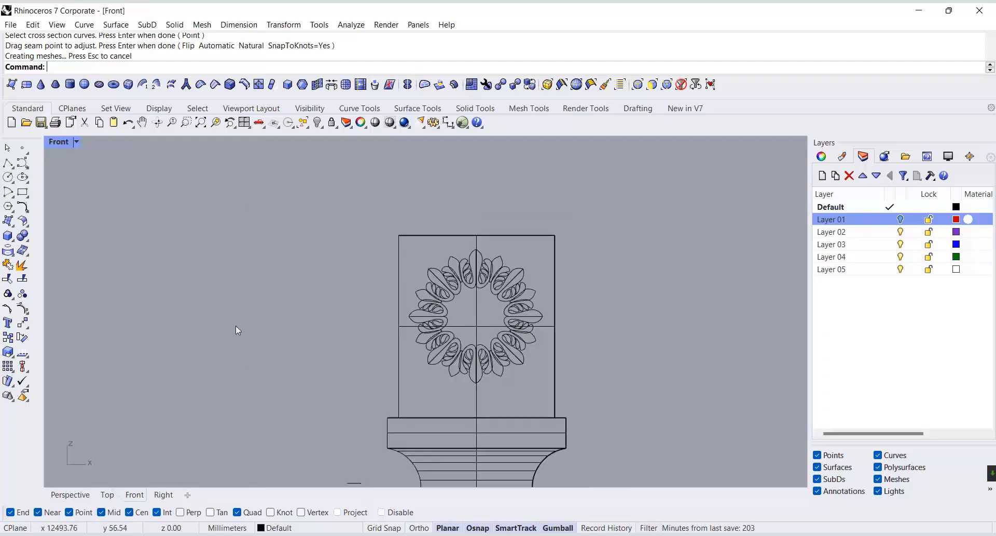
right_click_drag(235, 325, 287, 305)
Restore the four-viewport layout and draw a vertical guide line about 34 mm long beside the circle in the Top view.
double_click(59, 142)
right_click_drag(68, 169, 139, 205)
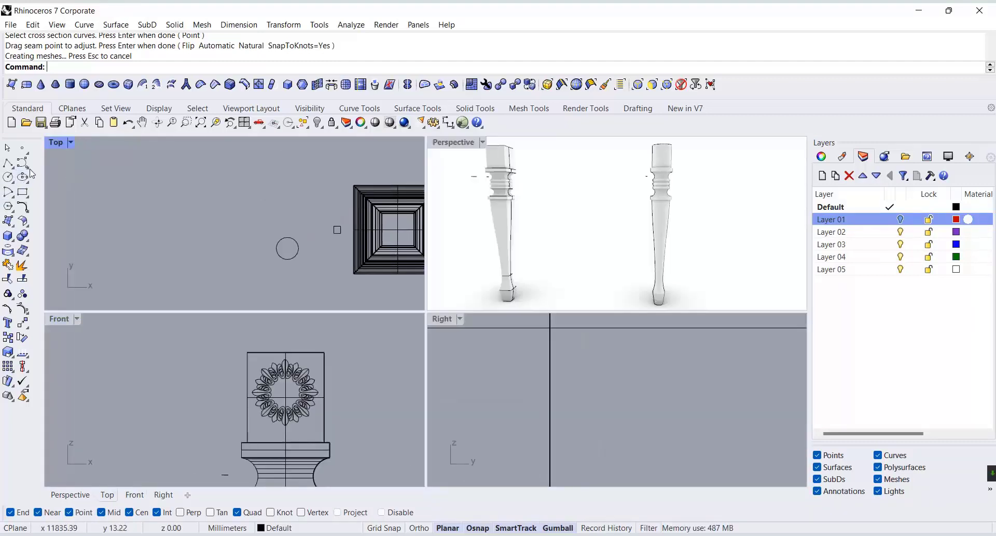
left_click(8, 163)
left_click(213, 190)
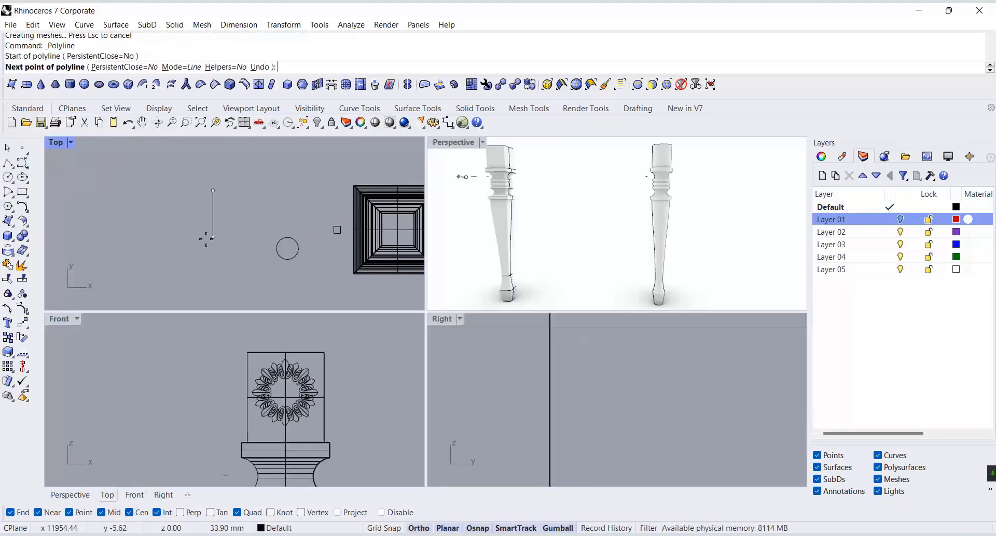
left_click(206, 239, "shift")
right_click(208, 236)
Draw an outward-bulging interpolated curve from a point beside the guide line's lower part up to its upper end.
right_click_drag(212, 208, 185, 255)
scroll(174, 275, "up", 8)
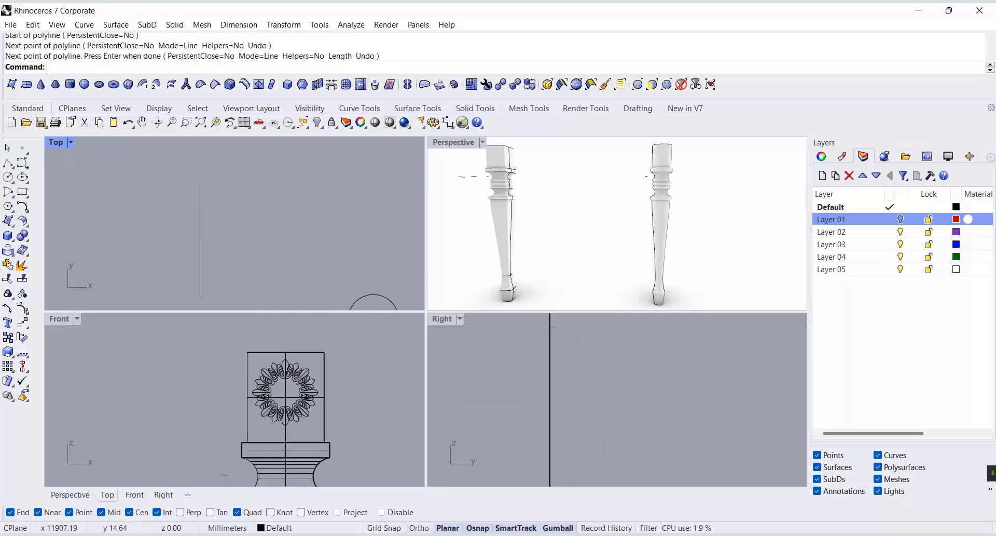
left_click(29, 166)
left_click(52, 170)
left_click(130, 268)
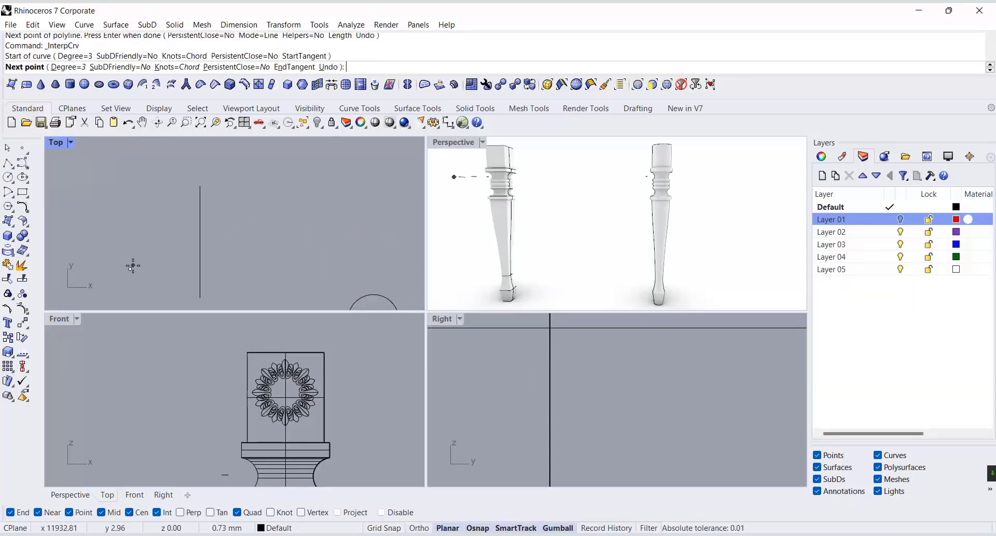
left_click(151, 219)
left_click(200, 186)
key("Return")
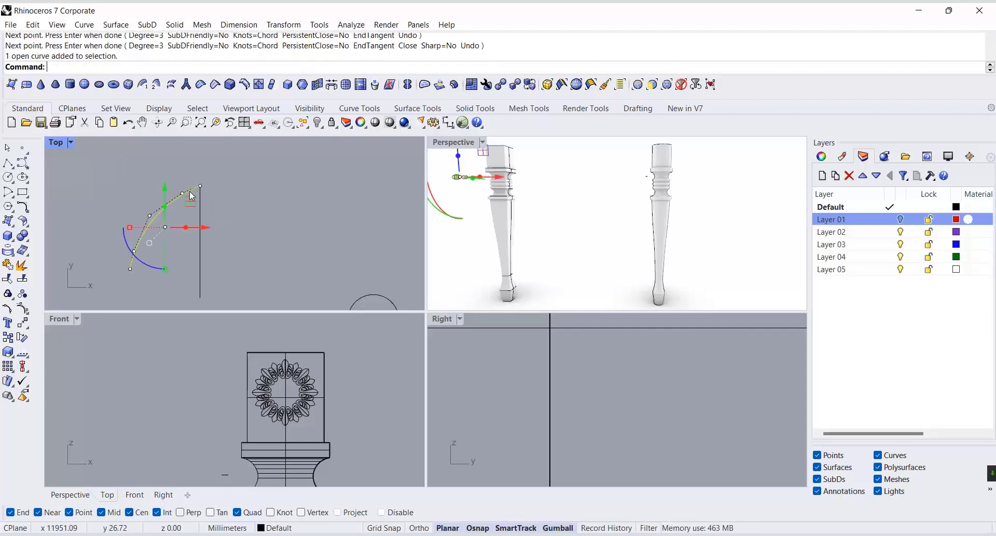
Mirror the curve about the vertical guide line to form a pointed arch, and delete the guide line.
key("Return")
left_click(201, 186)
left_click(201, 242)
left_click(200, 246)
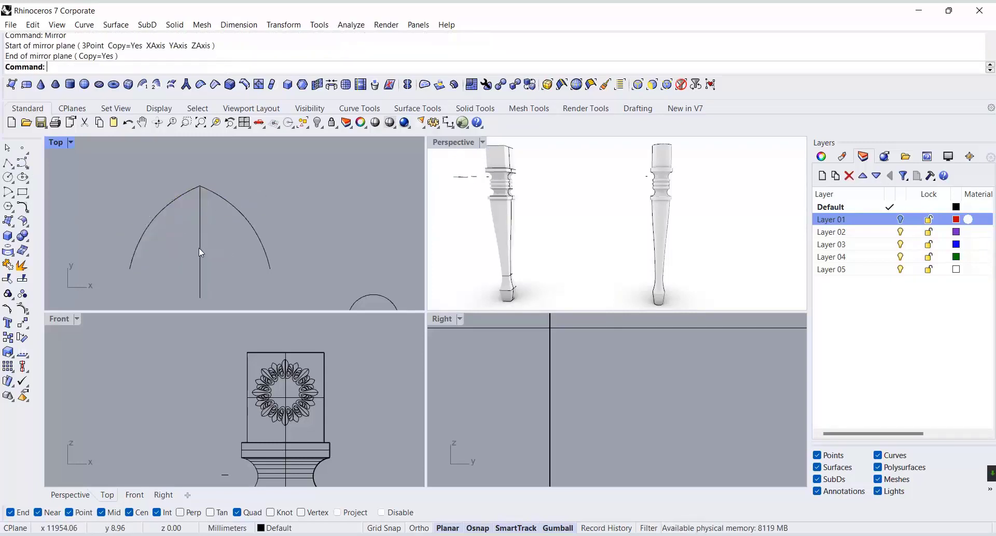
key("Delete")
Draw a straight base line about 44 mm long between the arch's two lower ends.
left_click(8, 162)
left_click(130, 268)
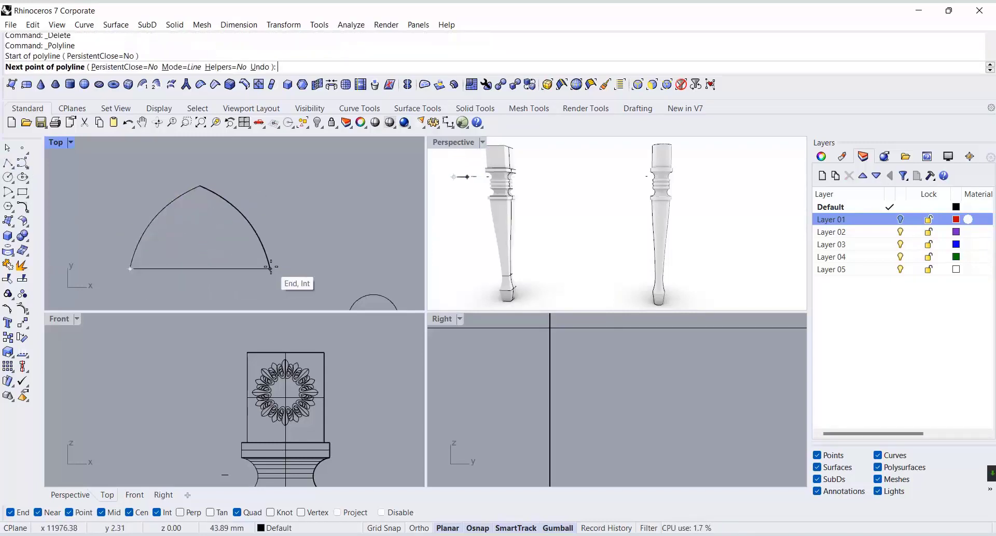
left_click(271, 268)
key("Return")
Round the arch's apex with a radius 5 fillet and scale the joined arch slightly shorter vertically.
left_click_drag(139, 231, 138, 232)
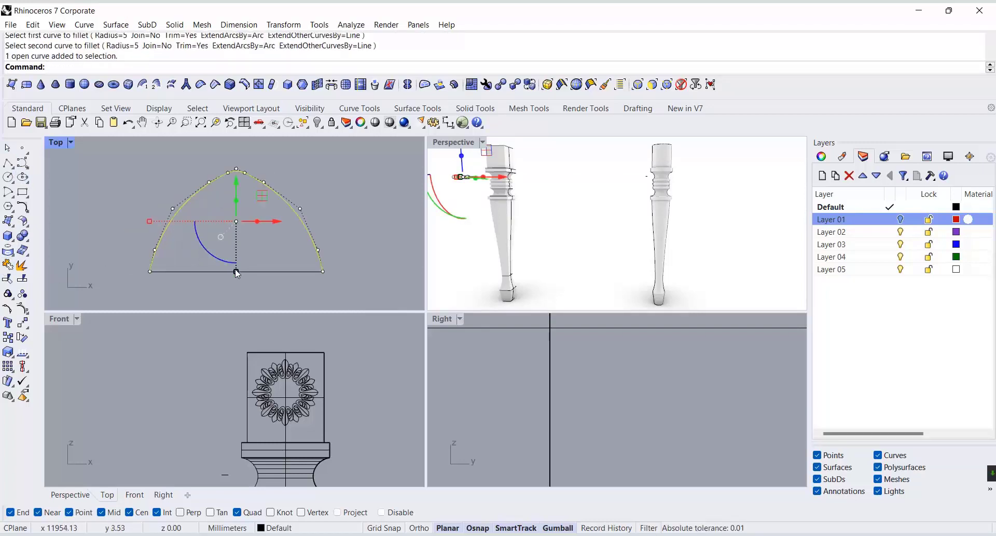
left_click_drag(236, 272, 236, 266)
left_click(331, 219)
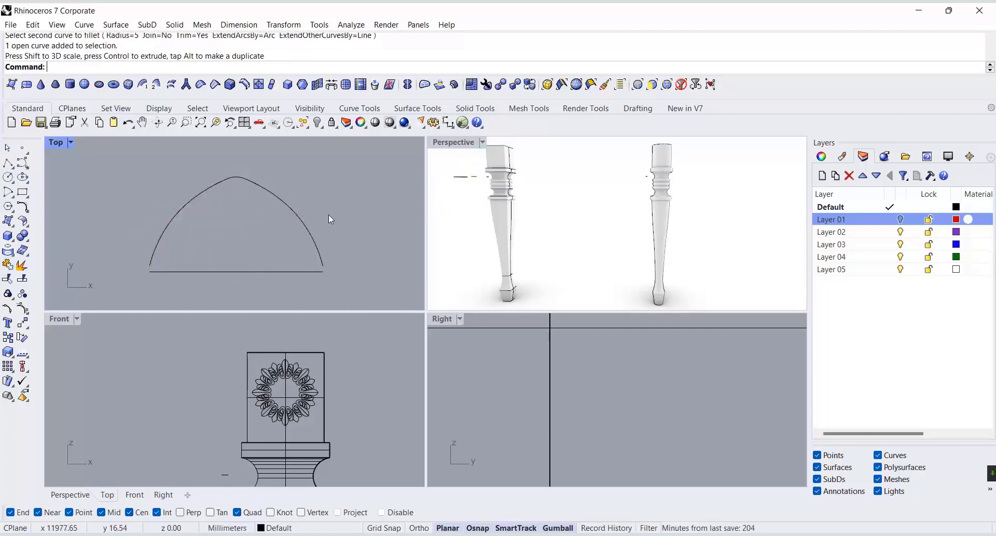
Move the base line onto the arch's lower ends and join both curves into one closed profile.
left_click(195, 271)
left_click(22, 322)
left_click(150, 271)
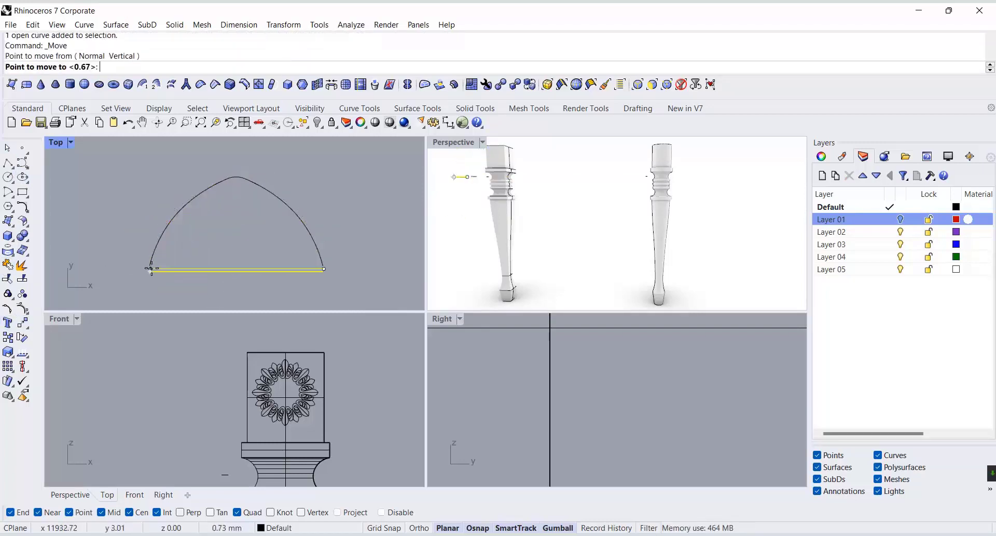
left_click(150, 266)
left_click_drag(344, 155, 132, 285)
left_click(275, 197)
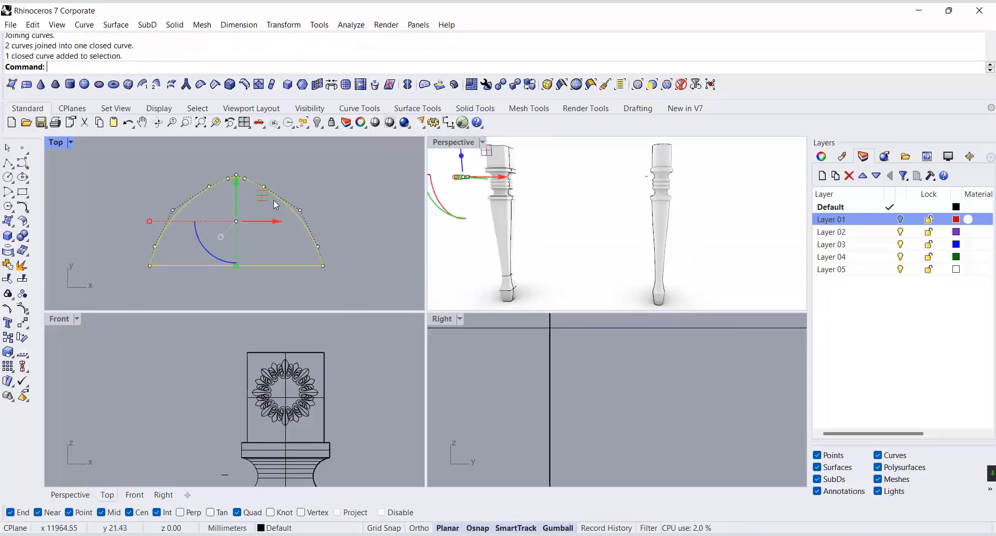
Copy the closed profile beside the original and draw a vertical line from the copy's base midpoint past its apex.
right_click_drag(273, 199, 362, 178)
left_click_drag(366, 203, 178, 237, "alt")
right_click_drag(210, 269, 269, 286)
left_click(8, 163)
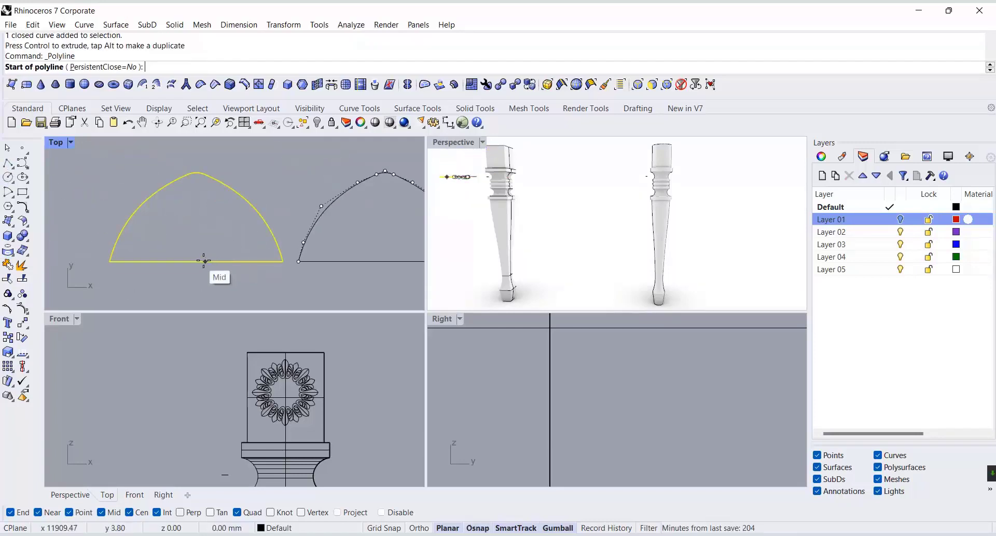
left_click(196, 261)
left_click(197, 156)
key("Return")
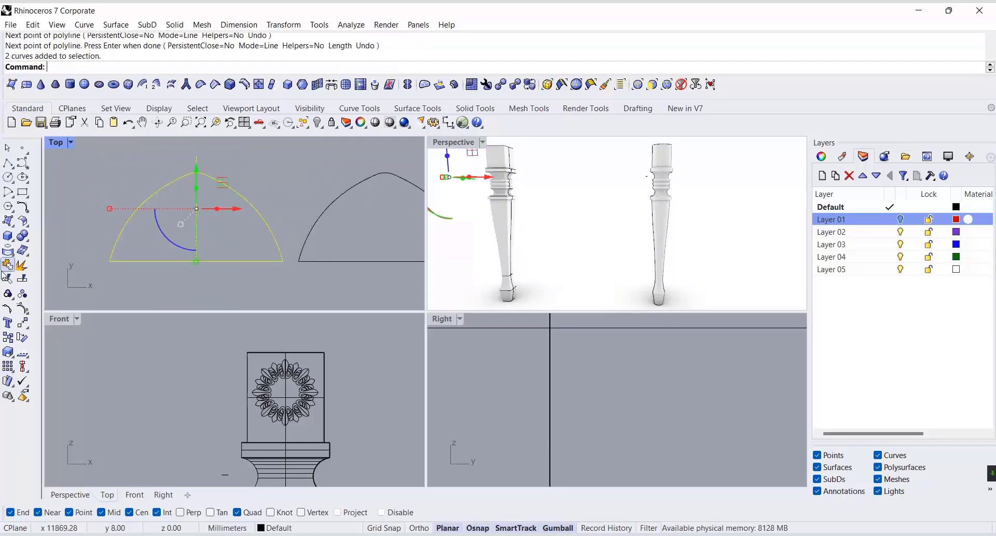
Trim off the copy's right half and the line's excess above the apex, and join the rest into a closed half profile.
left_click(8, 264)
left_click(229, 182)
left_click(197, 164)
key("Return")
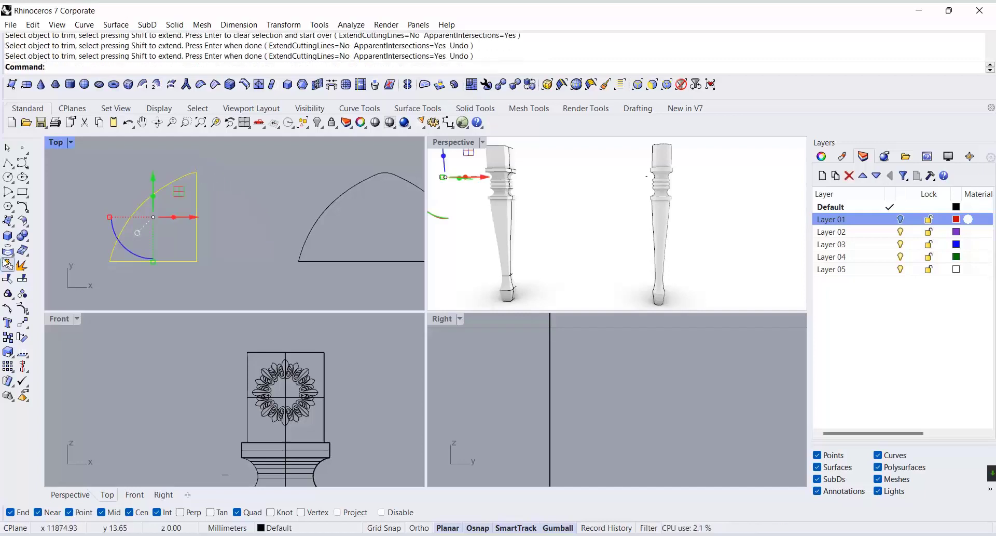
key("ctrl+j")
Start orienting the full profile by two points with copying and 3D scaling, using its base ends as reference points.
scroll(300, 387, "up", 5)
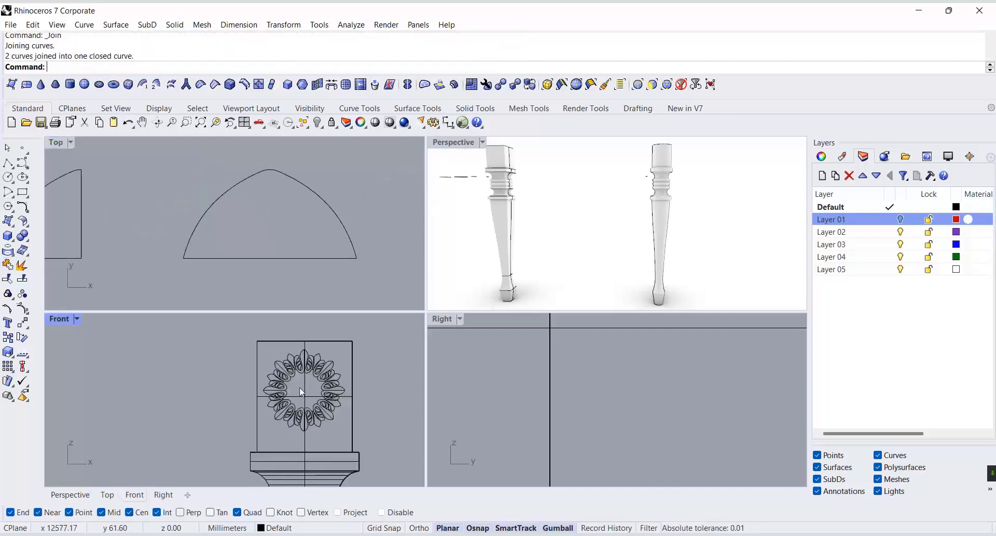
left_click(291, 26)
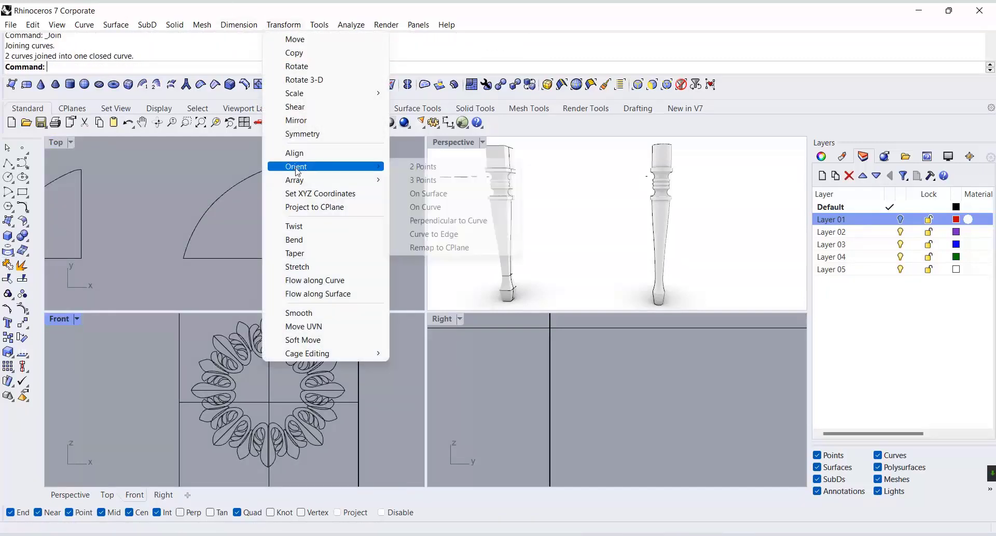
left_click(291, 165)
left_click(338, 256)
key("Return")
left_click(356, 257)
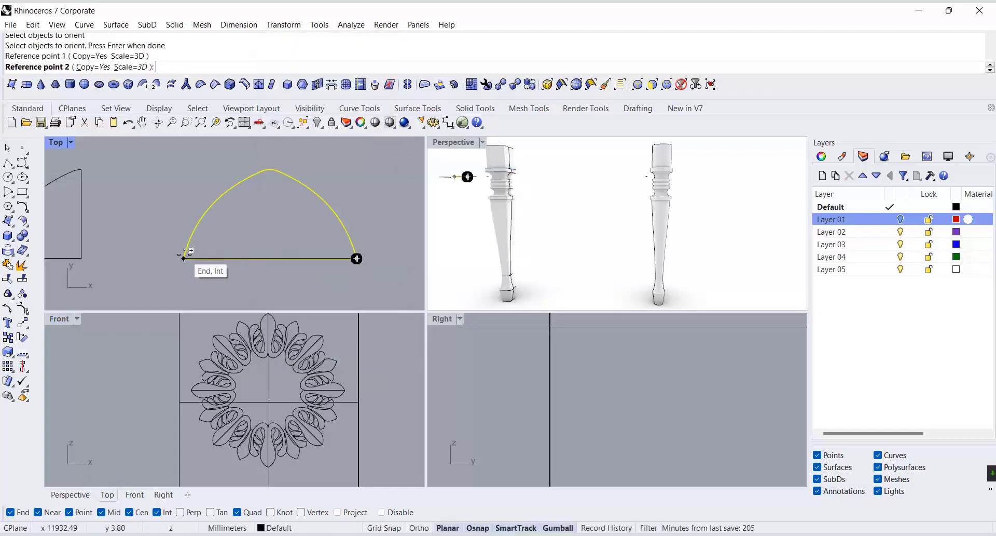
left_click(183, 258)
Try to place a scaled copy of the upward-arched profile across the tip of the small leaf beside the rosette's top leaf.
scroll(310, 327, "up", 5)
scroll(336, 320, "up", 3)
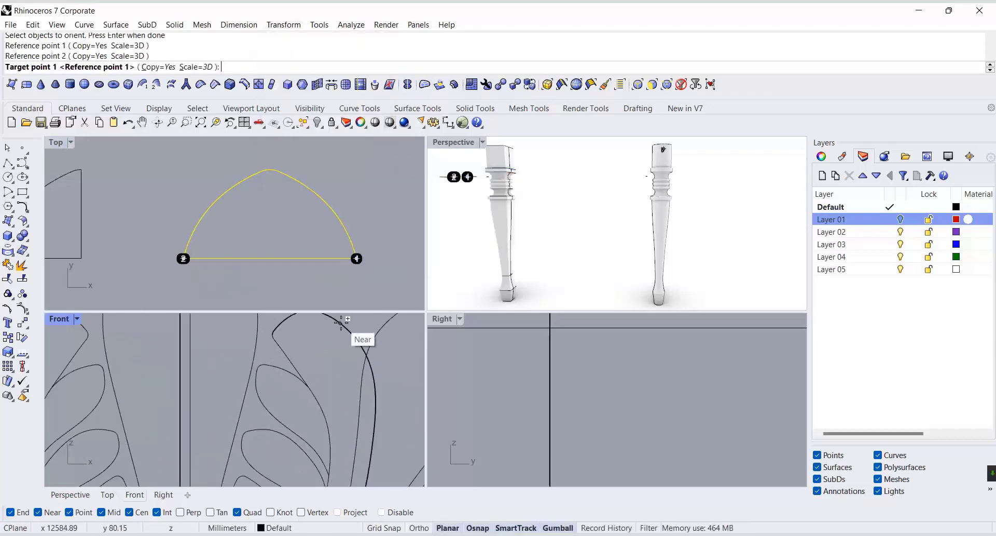
left_click(340, 322)
left_click(289, 360)
key("Return")
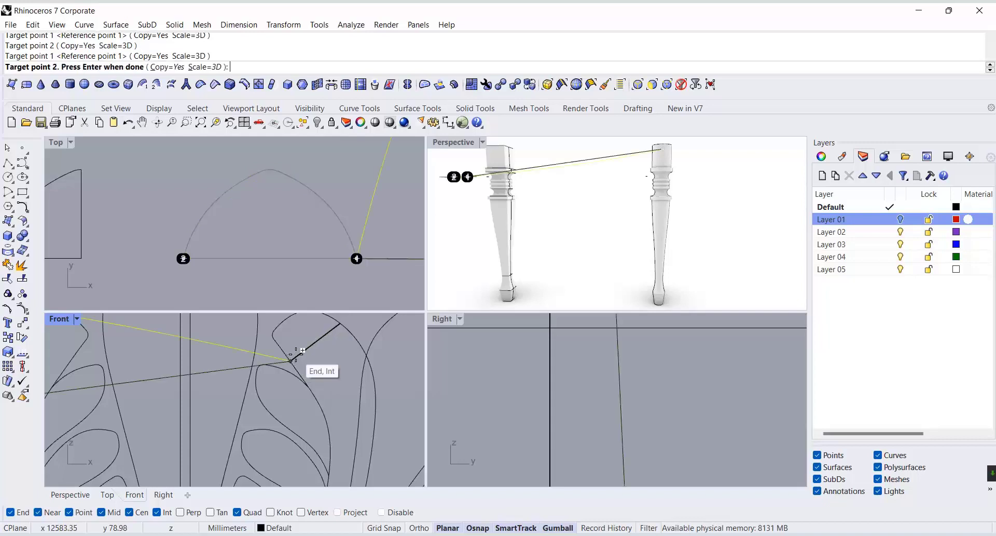
key("Return")
Mirror the half profile about its straight vertical edge, keeping the original half.
scroll(384, 369, "down", 6)
right_click_drag(307, 328, 307, 330)
scroll(173, 251, "down", 4)
scroll(299, 395, "down", 4)
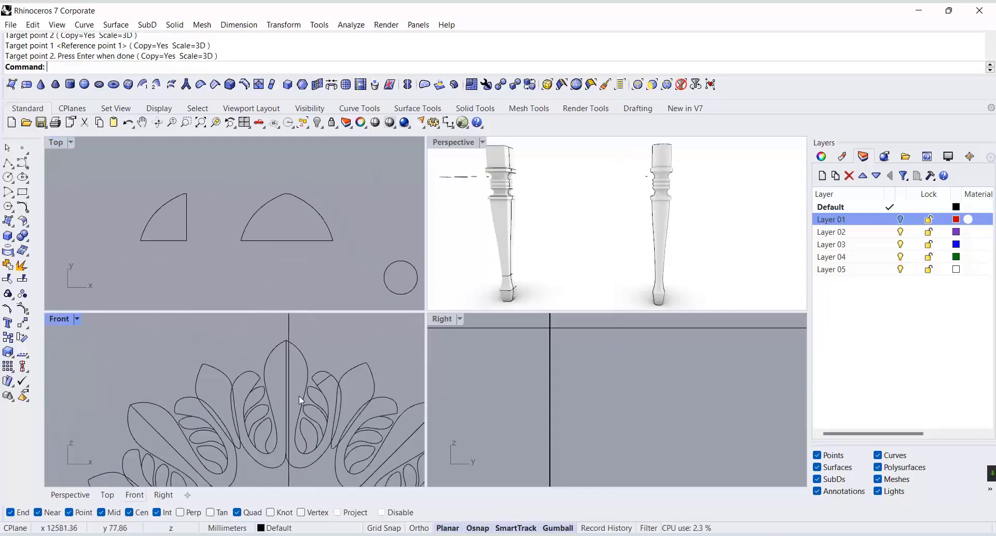
left_click(186, 196)
left_click(246, 24)
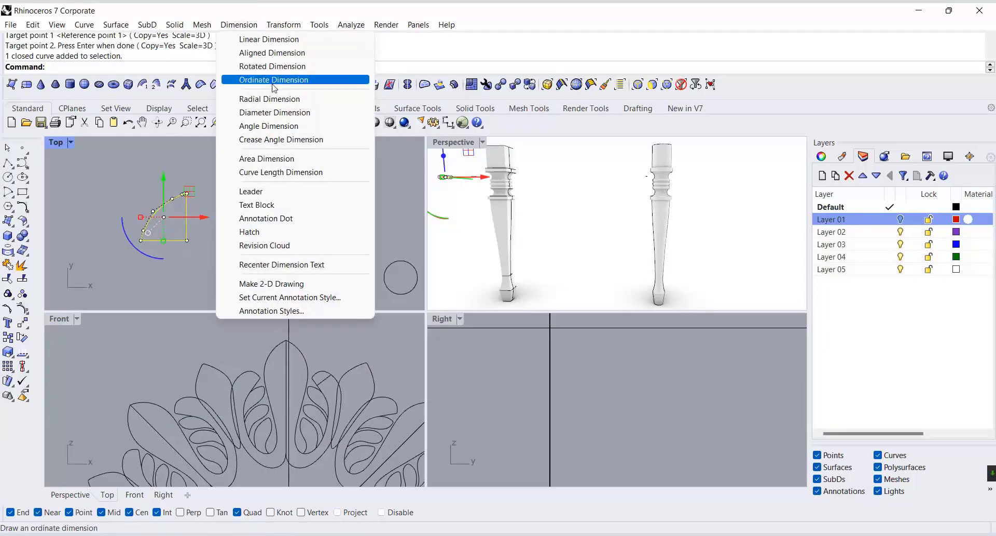
left_click_drag(206, 165, 136, 270)
type("Mirror")
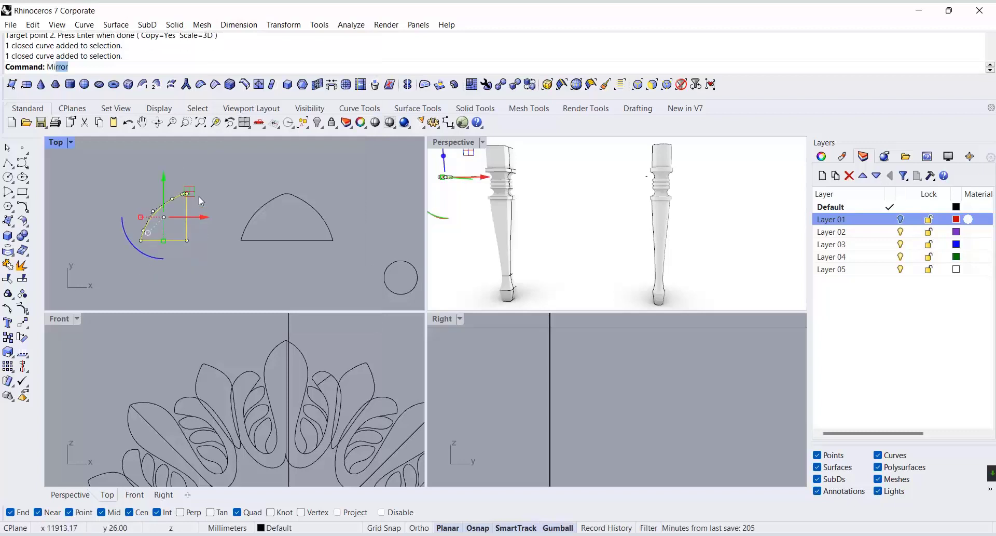
key("Return")
left_click(187, 193)
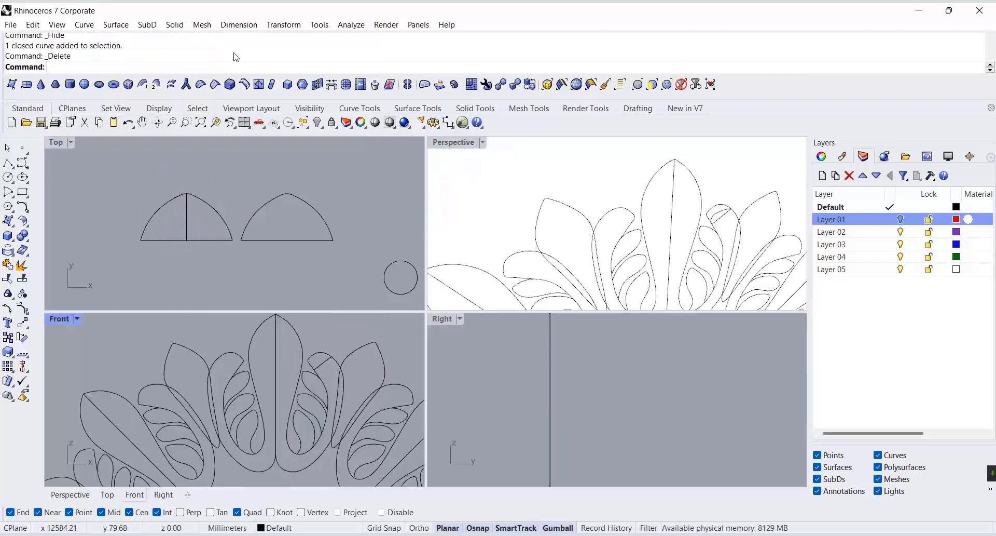
Mirror the full profile and both half profiles downward about their base line, and delete the upward originals.
left_click_drag(318, 189, 105, 270)
type("Mirror")
key("Return")
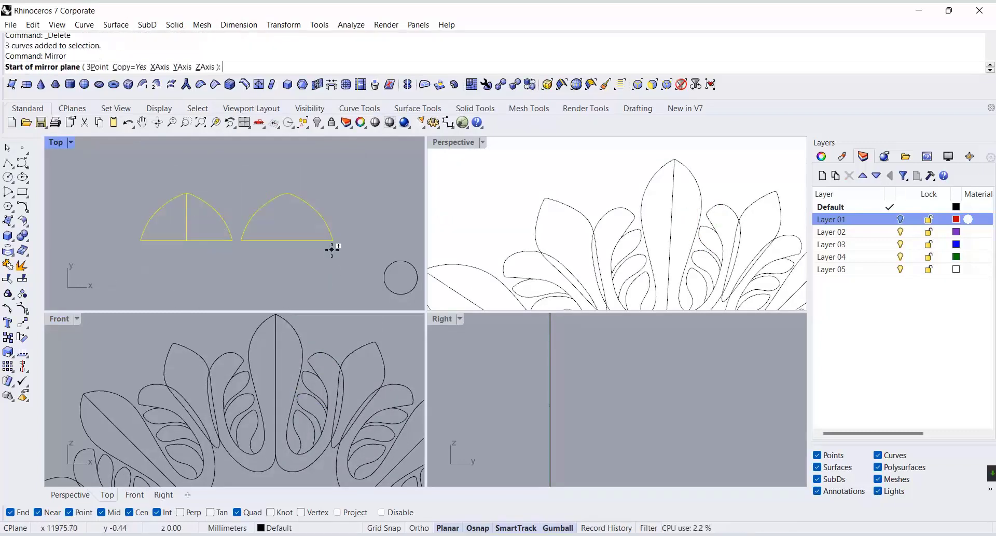
left_click(333, 240)
left_click(87, 251)
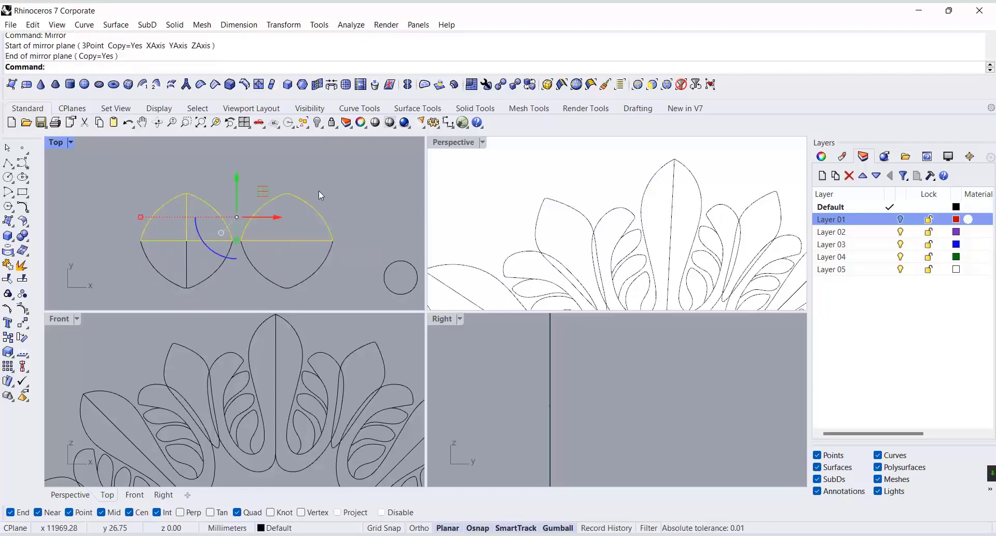
key("Delete")
Start orienting the flipped full profile by two points with copying and 3D scaling, referencing the two ends of its base.
left_click(297, 244)
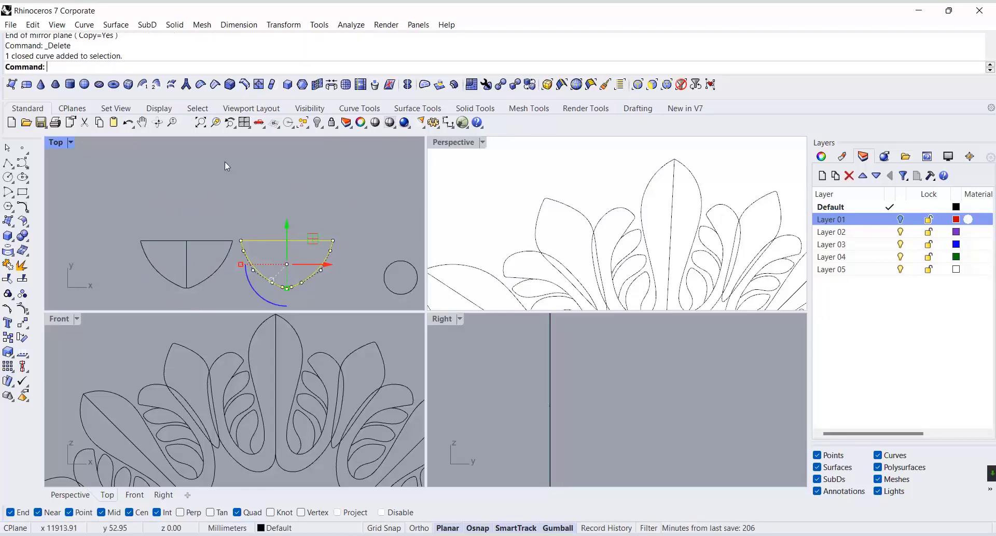
left_click(283, 25)
mouse_move(291, 169)
left_click(465, 166)
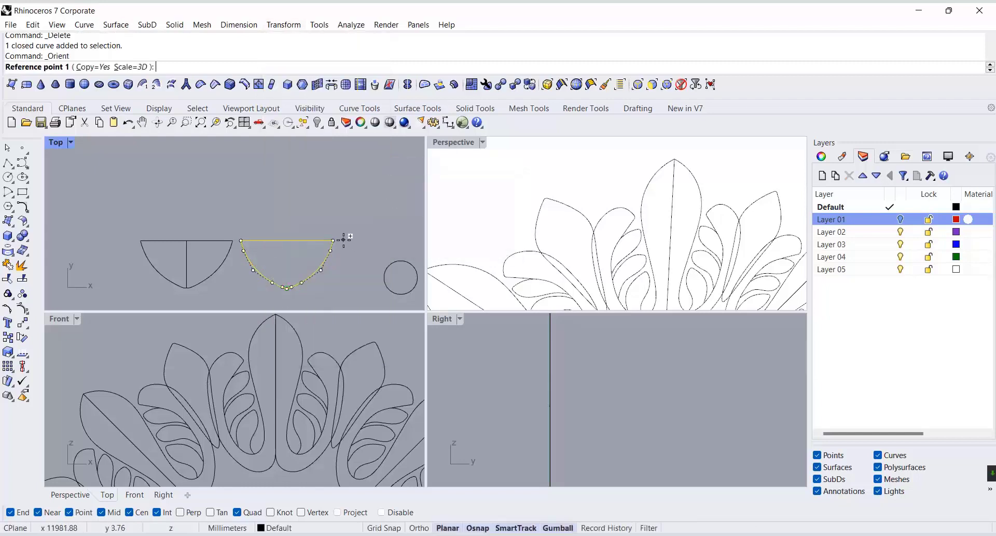
left_click(333, 240)
left_click(241, 240)
Place a scaled copy of the flipped full profile across the tip of the small leaf beside the rosette's top leaf.
scroll(344, 346, "up", 2)
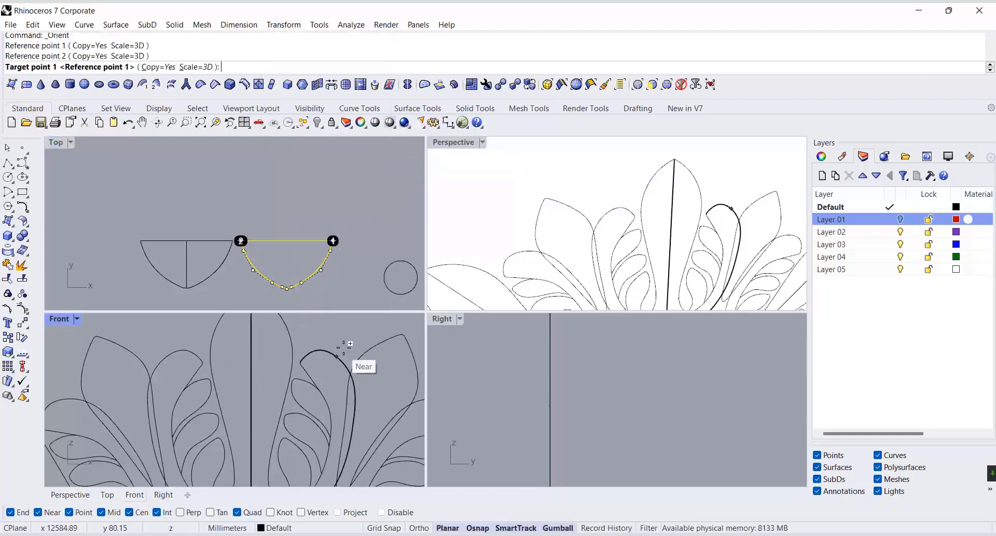
left_click(342, 360)
left_click(311, 375)
key("Return")
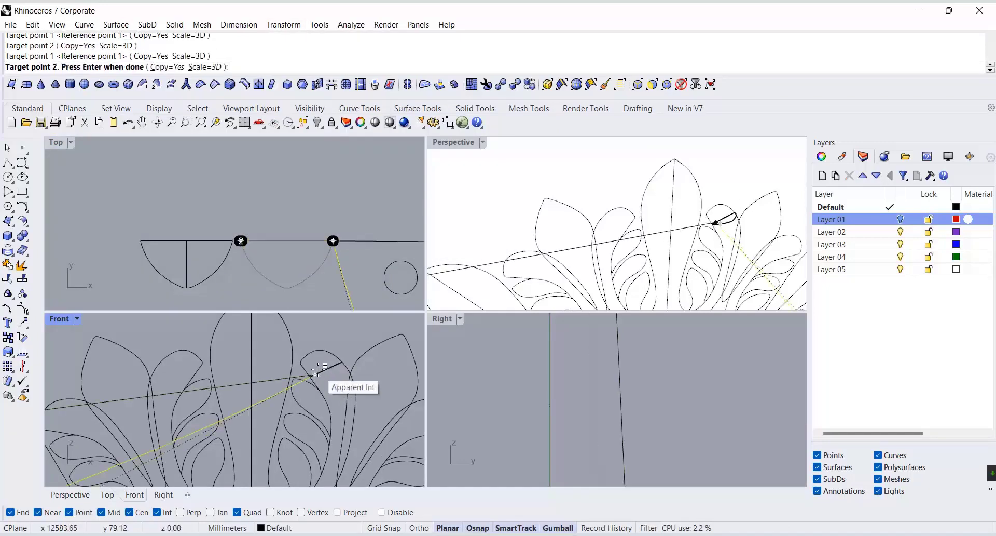
key("Return")
Place a scaled copy of the flipped half profile across the top leaf's right half, from its outer edge to the centre line.
left_click(223, 266)
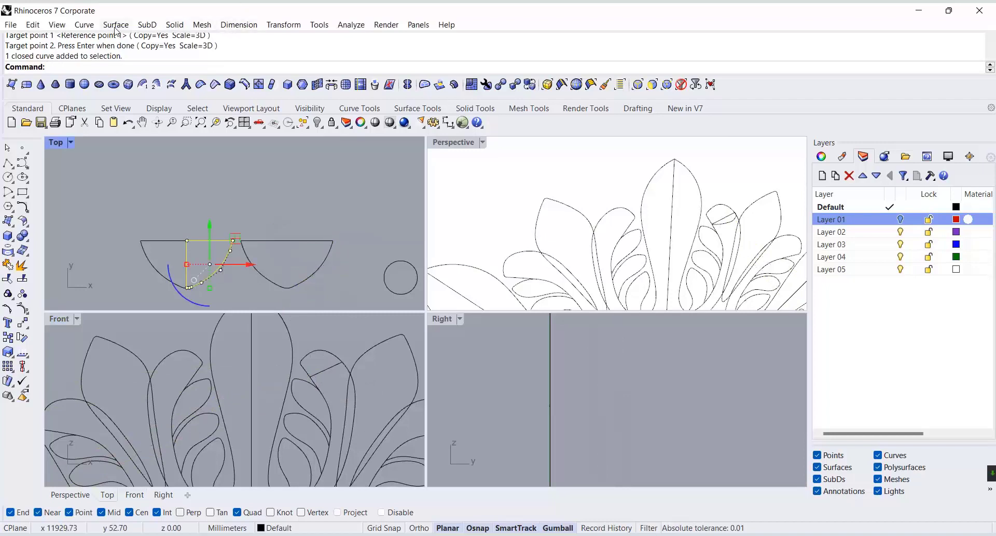
left_click(292, 26)
mouse_move(311, 164)
left_click(423, 165)
left_click(233, 241)
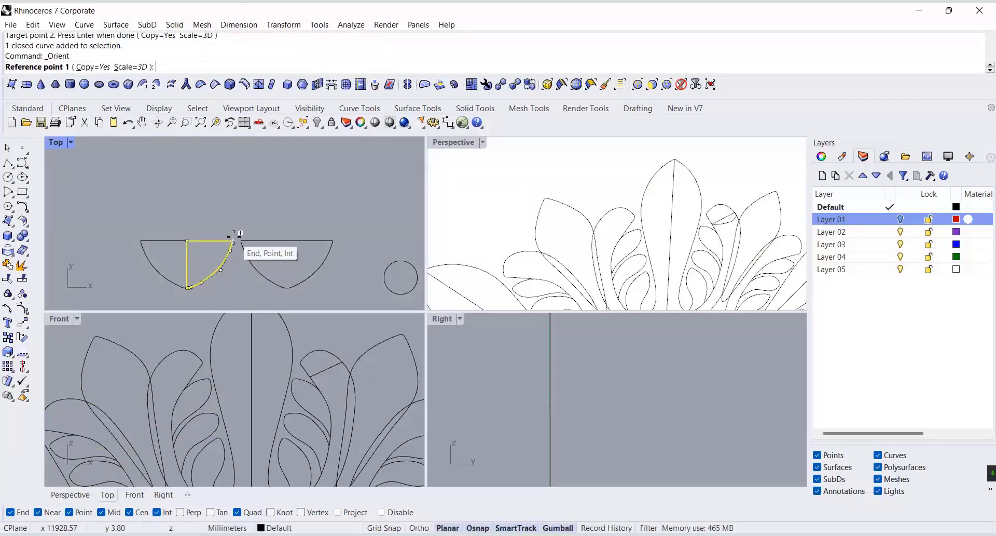
left_click(187, 241)
left_click(293, 356)
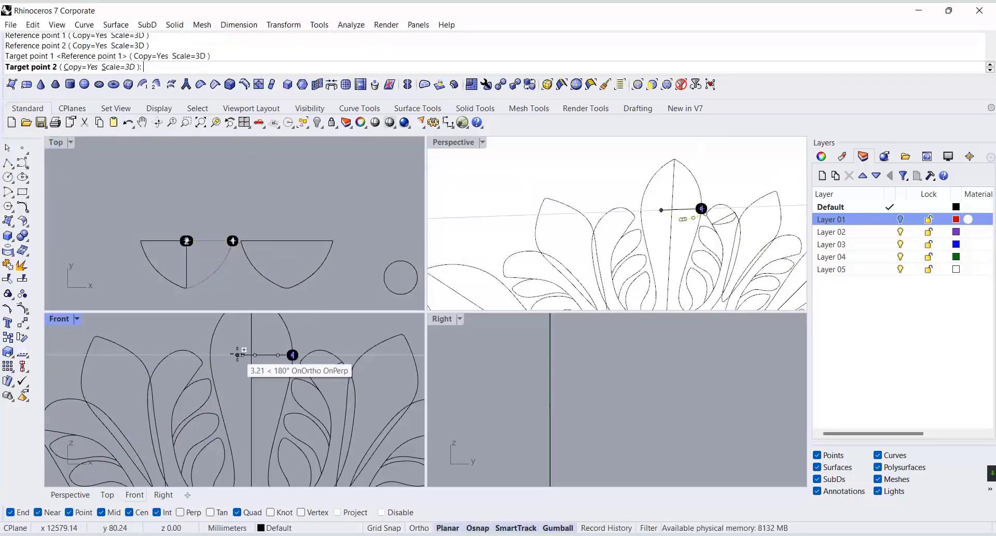
left_click(252, 355)
left_click(252, 354)
key("Return")
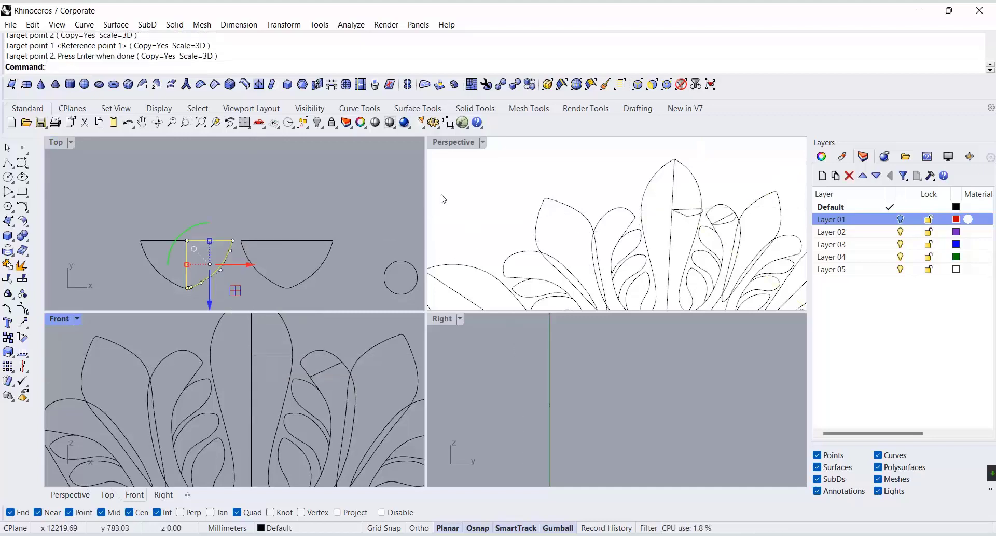
Start a two-rail sweep along the outer and inner outlines linking the top leaf's right half and small leaf, using both placed profiles.
double_click(452, 143)
scroll(371, 258, "down", 3)
scroll(372, 258, "down", 2)
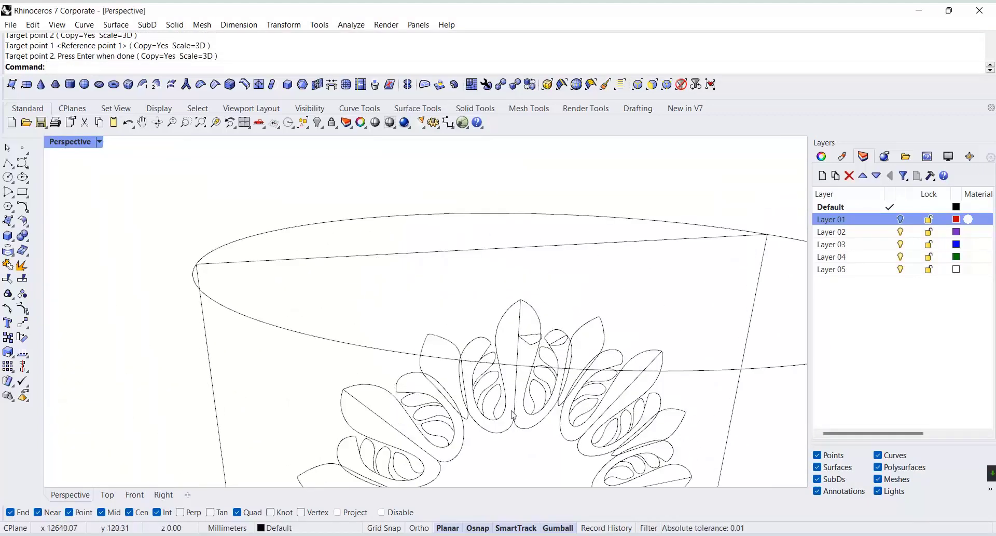
scroll(548, 380, "up", 5)
left_click(116, 25)
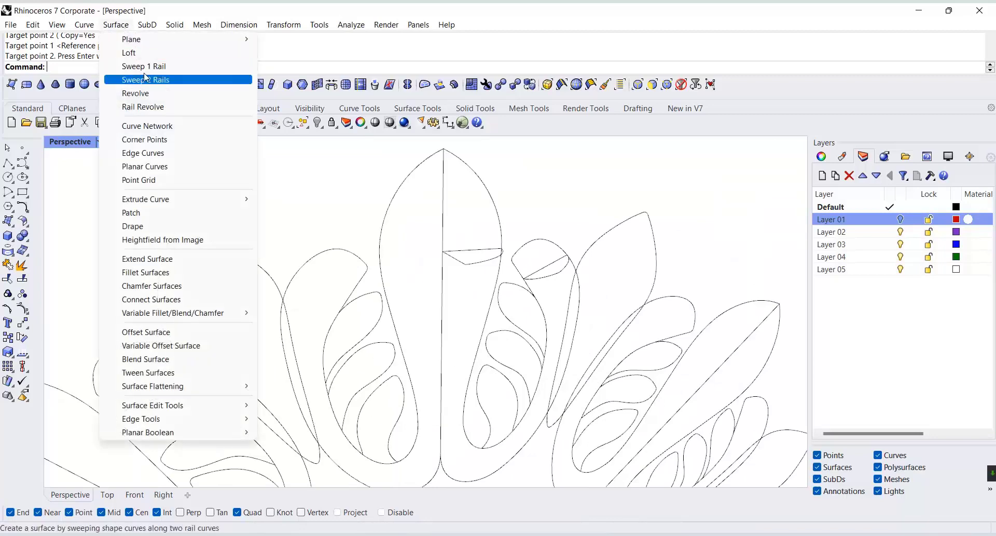
left_click(141, 78)
left_click(545, 246)
left_click(515, 269)
left_click(561, 270)
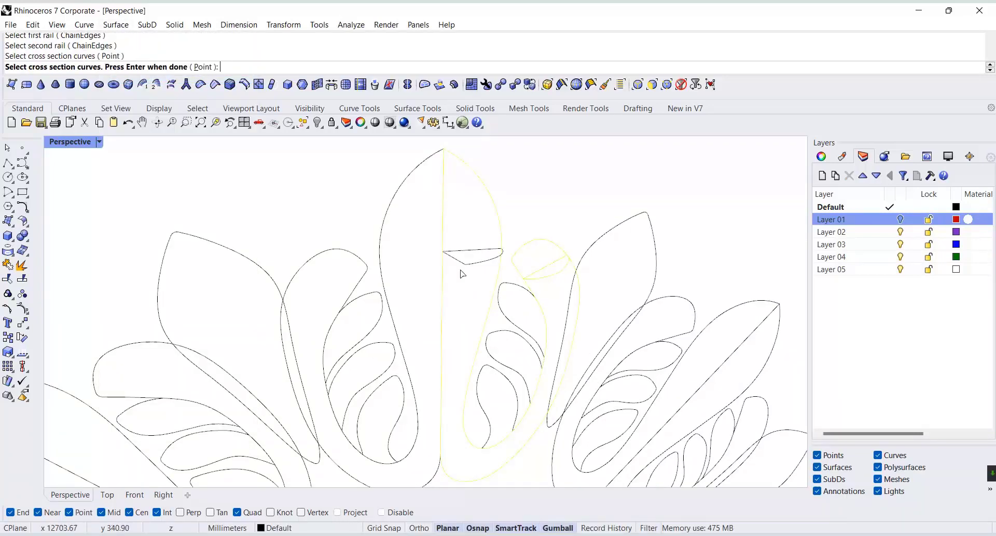
left_click(461, 264)
key("Return")
key("Return")
Add slashes between the two rails at the small leaf and around the lower bend, and create the sweep.
left_click(133, 498)
scroll(364, 283, "down", 6)
left_click(734, 408)
scroll(493, 290, "up", 9)
left_click(589, 306)
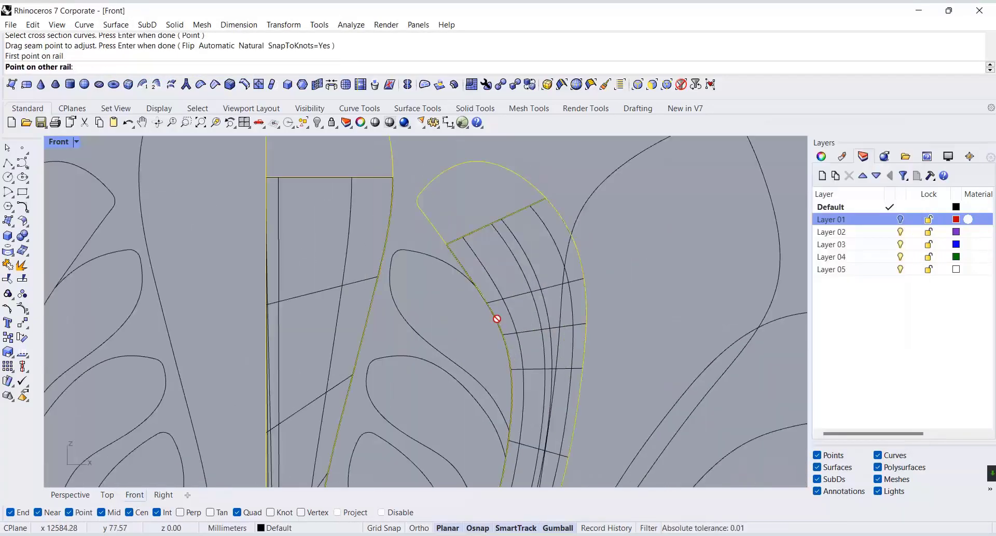
left_click(498, 322)
scroll(519, 312, "down", 8)
scroll(470, 407, "up", 6)
left_click(447, 405)
left_click(484, 337)
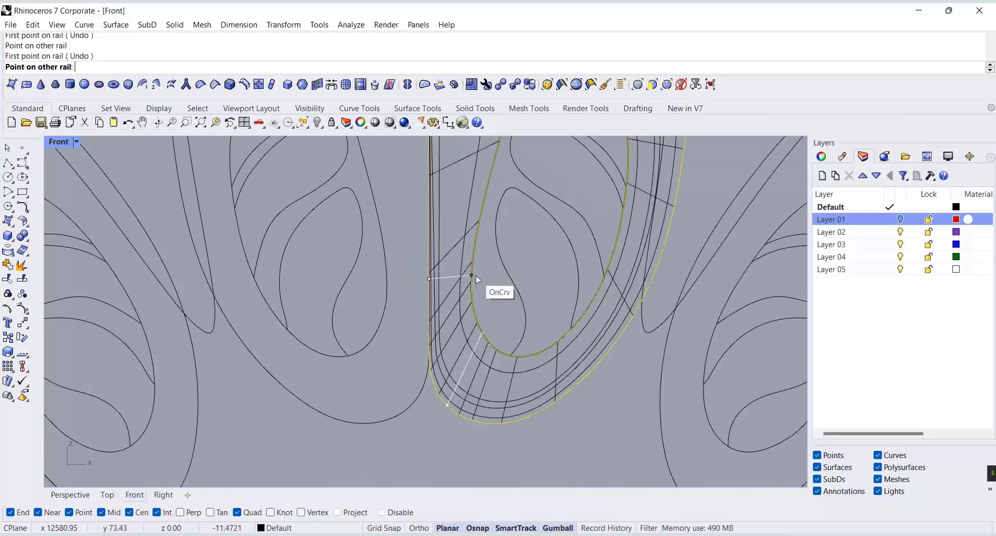
scroll(483, 447, "down", 4)
scroll(519, 436, "up", 4)
scroll(502, 447, "down", 7)
scroll(521, 309, "up", 7)
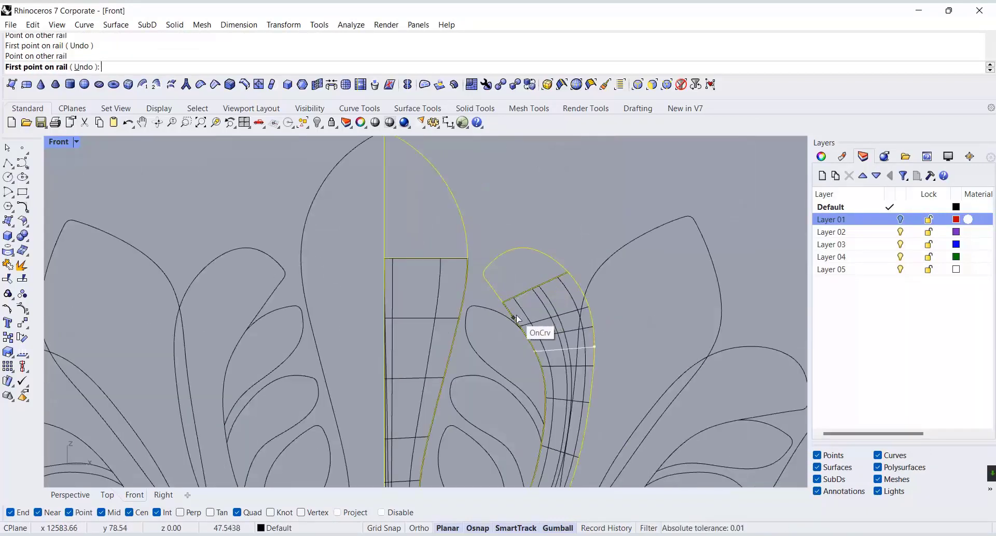
key("Return")
key("Return")
Fill the tip of the top leaf's right half with a two-rail sweep from the placed half profile.
double_click(64, 146)
scroll(600, 202, "down", 4)
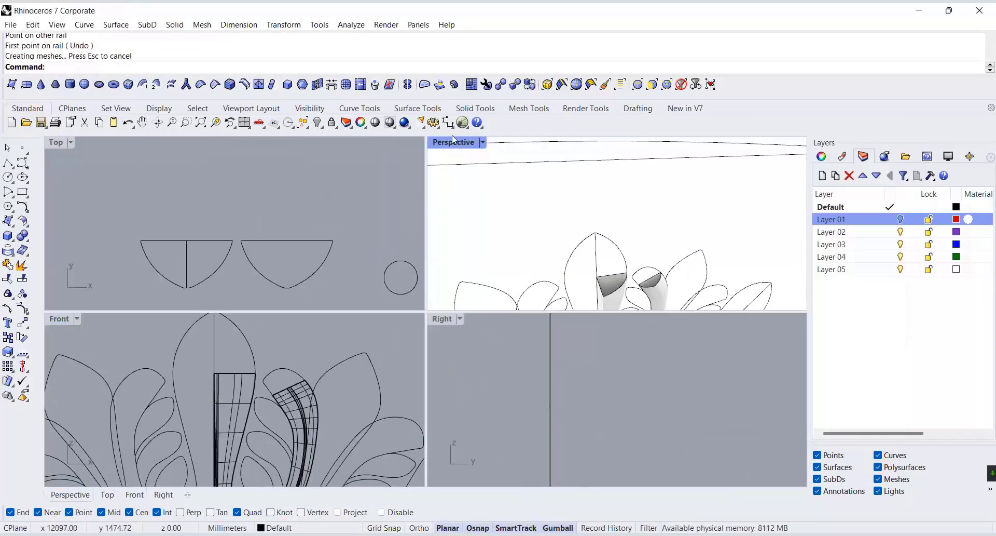
double_click(457, 141)
scroll(446, 145, "down", 4)
left_click(157, 84)
left_click(427, 243)
left_click(414, 252)
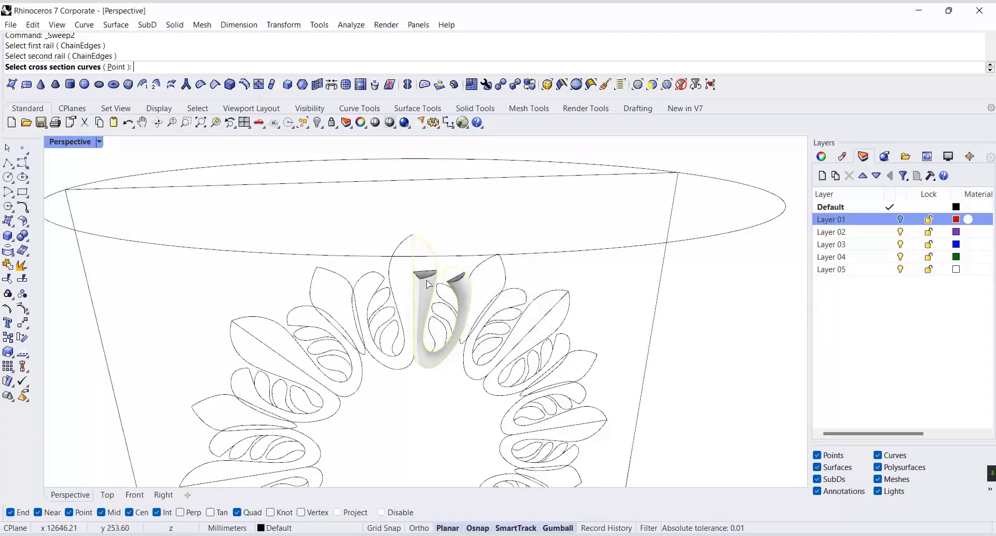
left_click(429, 272)
key("Return")
key("Return")
left_click(786, 406)
Fill the small leaf's rounded tip with a two-rail sweep from the placed full profile.
scroll(446, 263, "up", 7)
left_click(157, 84)
left_click(539, 263)
left_click(513, 292)
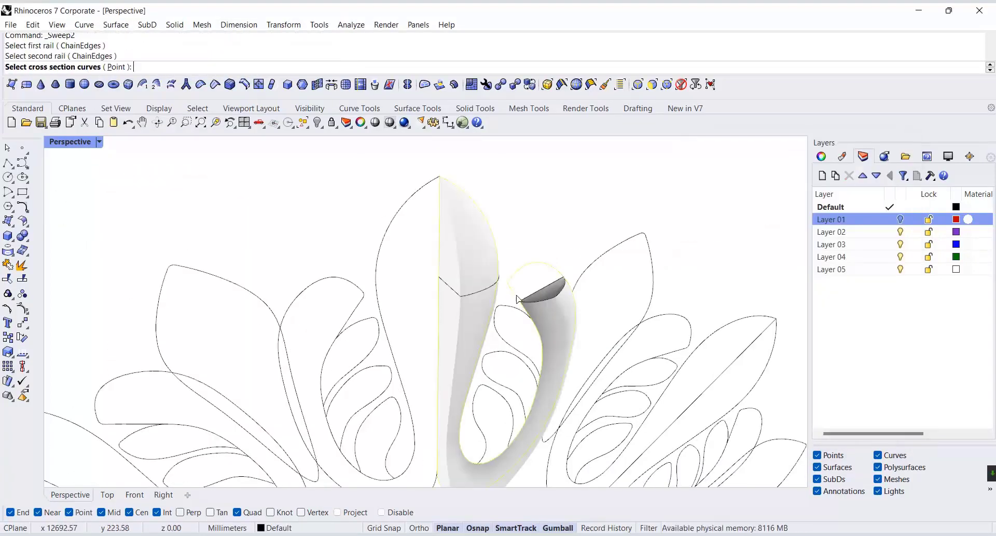
left_click(543, 299)
key("Return")
key("Return")
left_click(788, 407)
Join the main swept body and the two leaf tips into one polysurface.
left_click(540, 283)
left_click(566, 335, "shift")
left_click(470, 259, "shift")
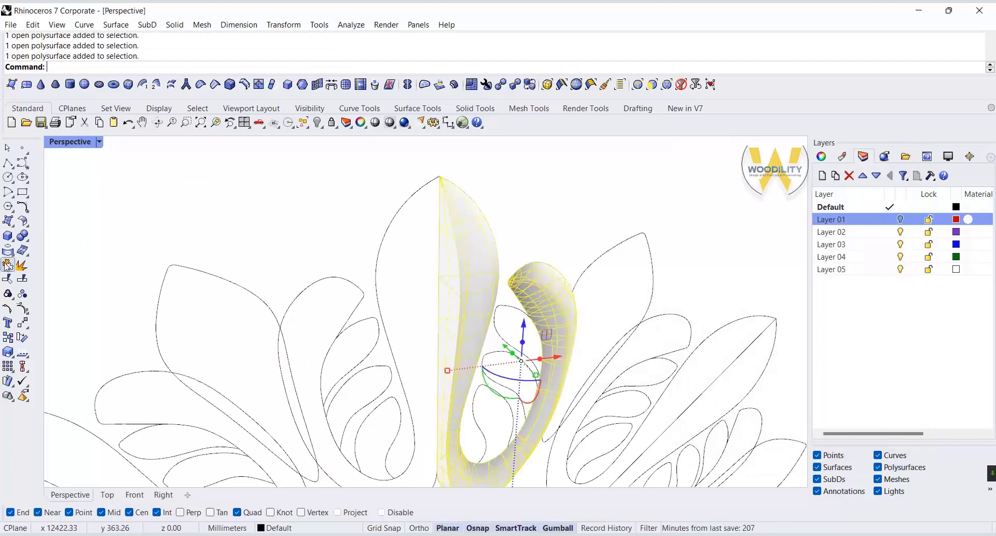
left_click(8, 264)
scroll(384, 312, "down", 8)
scroll(382, 306, "up", 8)
Hide the joined leaf body in the front view.
double_click(80, 145)
double_click(59, 317)
scroll(518, 270, "up", 4)
left_click(531, 241)
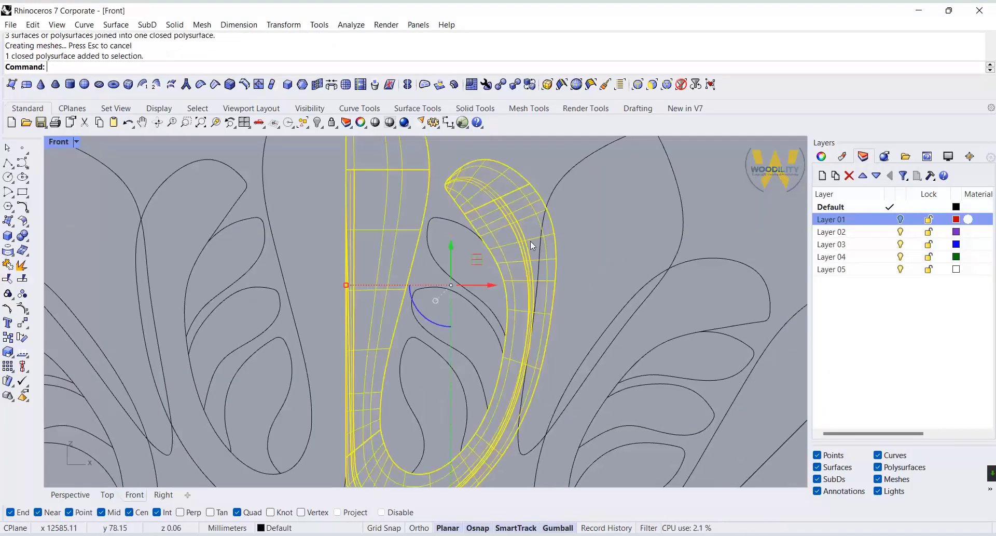
key("ctrl+h")
Reshape the middle inner petal's curve so both ends extend past the leaf's inner edge, deleting a surplus control point.
scroll(483, 259, "up", 4)
left_click(480, 243)
left_click_drag(481, 245, 519, 354)
left_click(492, 324)
left_click(467, 443)
left_click_drag(502, 438, 503, 432)
left_click(466, 435)
key("Delete")
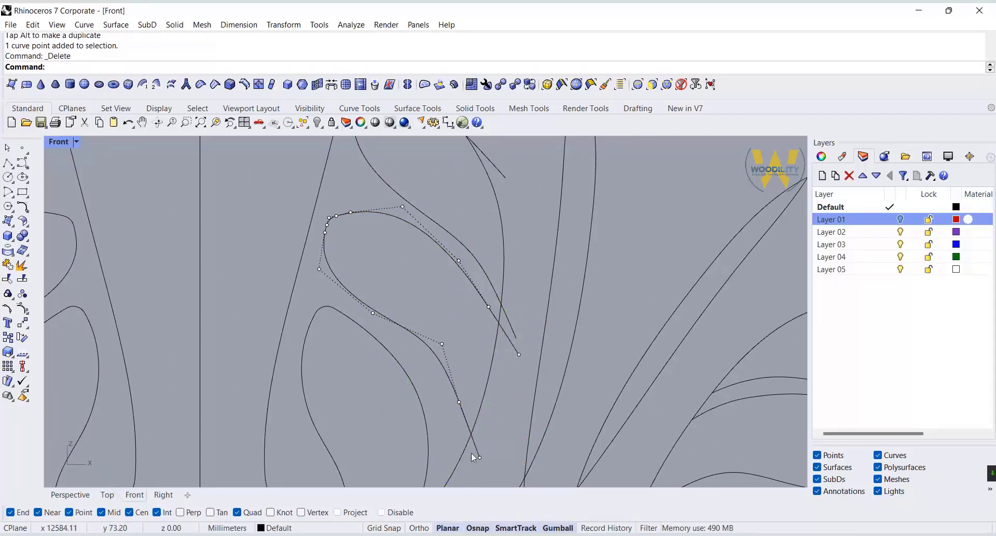
left_click(476, 449)
key("Escape")
left_click_drag(459, 402, 471, 398)
key("Escape")
Adjust the end control points of the lowest inner petal's curve so it extends beyond the leaf's inner edge.
right_click_drag(505, 419, 549, 288)
scroll(482, 364, "up", 4)
left_click(462, 376)
left_click(457, 403)
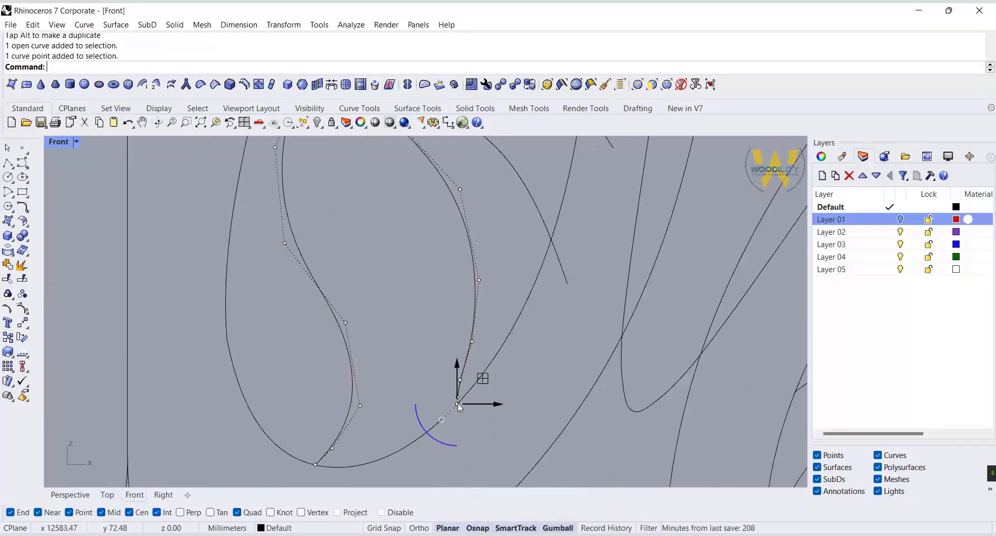
scroll(413, 398, "down", 5)
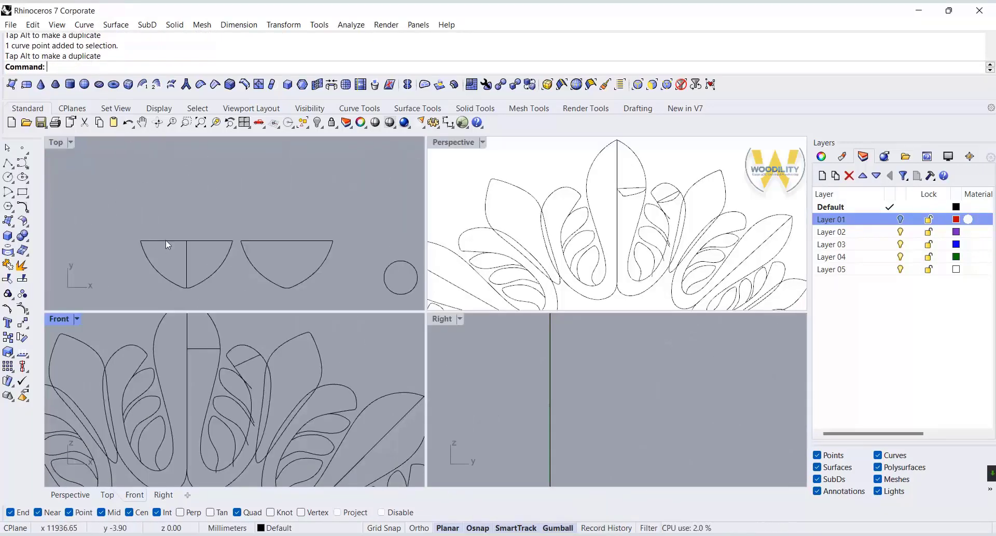
Create the uppermost inner petal as a two-rail sweep along its outline, keeping the cross sections unchanged.
left_click(284, 24)
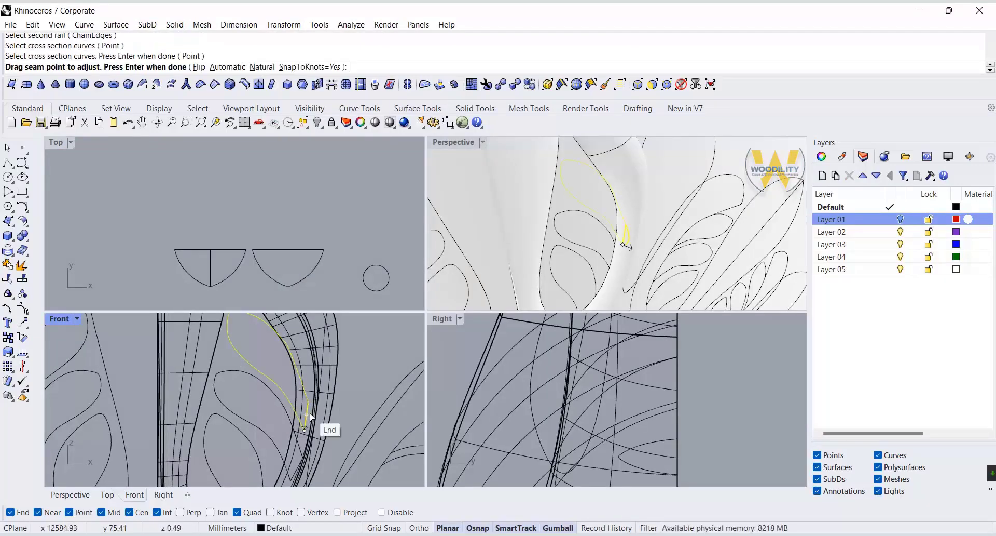
key("Return")
left_click(790, 407)
left_click(696, 218)
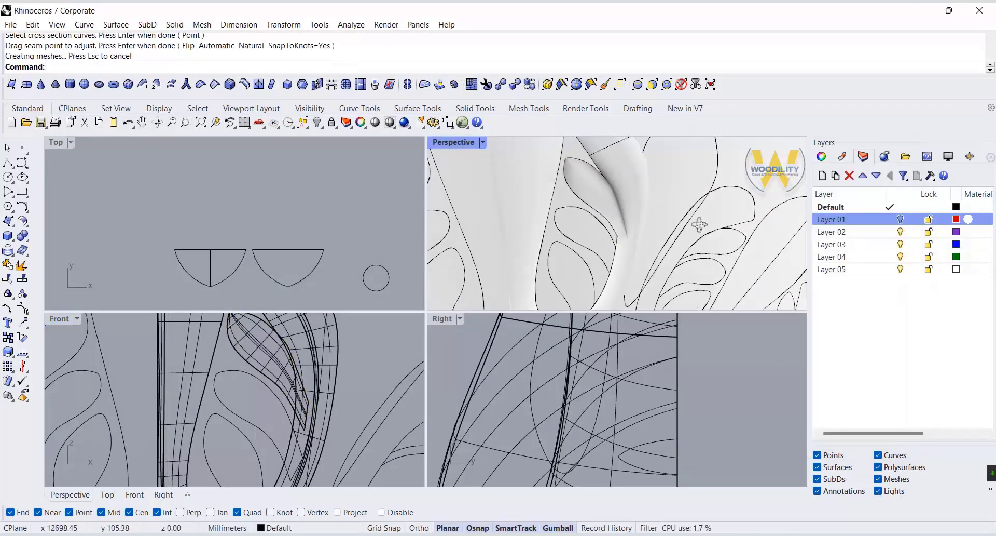
Sweep the middle inner petal along its two rails with its arched cross section, keeping the cross section unchanged.
right_click(559, 213)
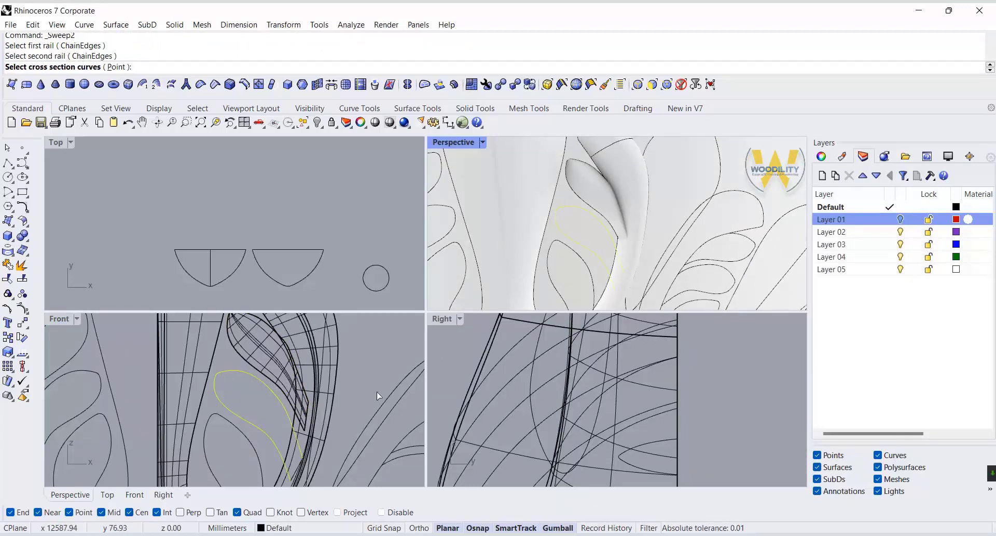
right_click(322, 454)
right_click(321, 454)
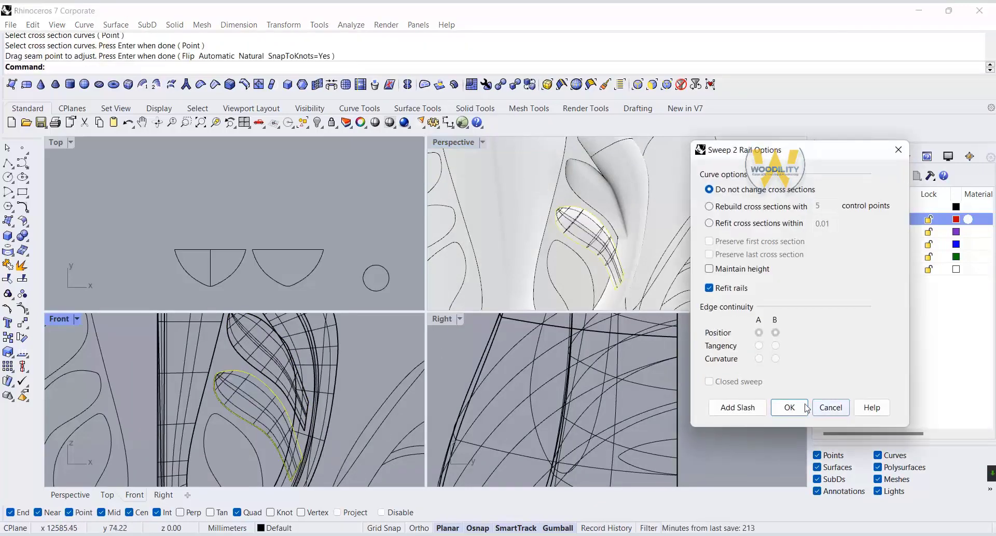
left_click(790, 407)
Sweep the lowest inner petal along its two rails with its arched cross section.
scroll(638, 254, "down", 4)
scroll(614, 206, "up", 3)
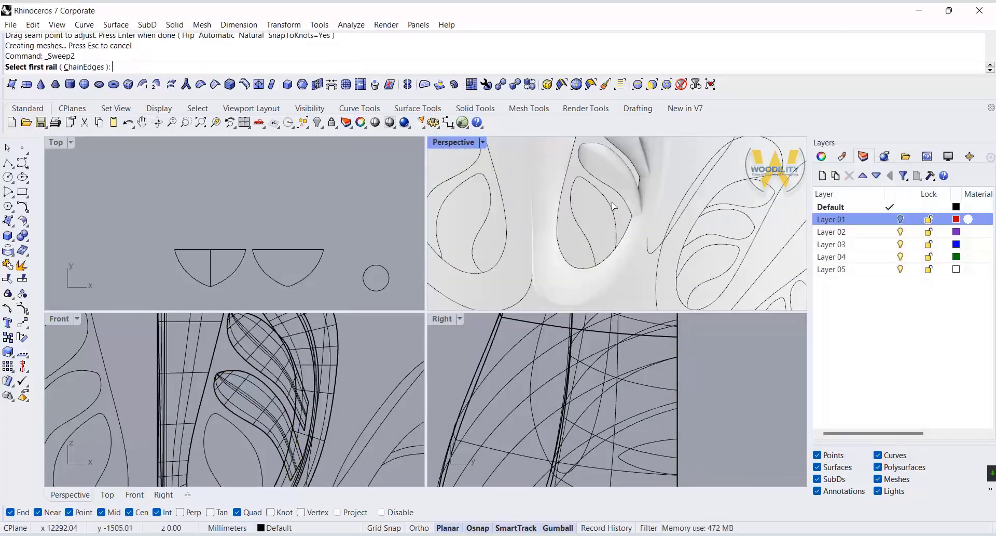
right_click_drag(264, 453, 318, 443)
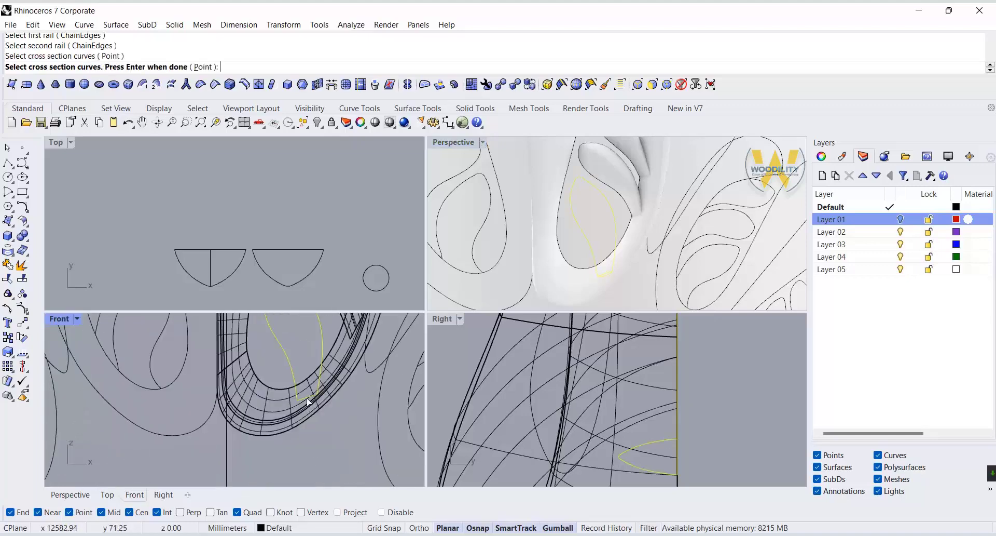
right_click(363, 429)
right_click(363, 431)
scroll(671, 278, "down", 7)
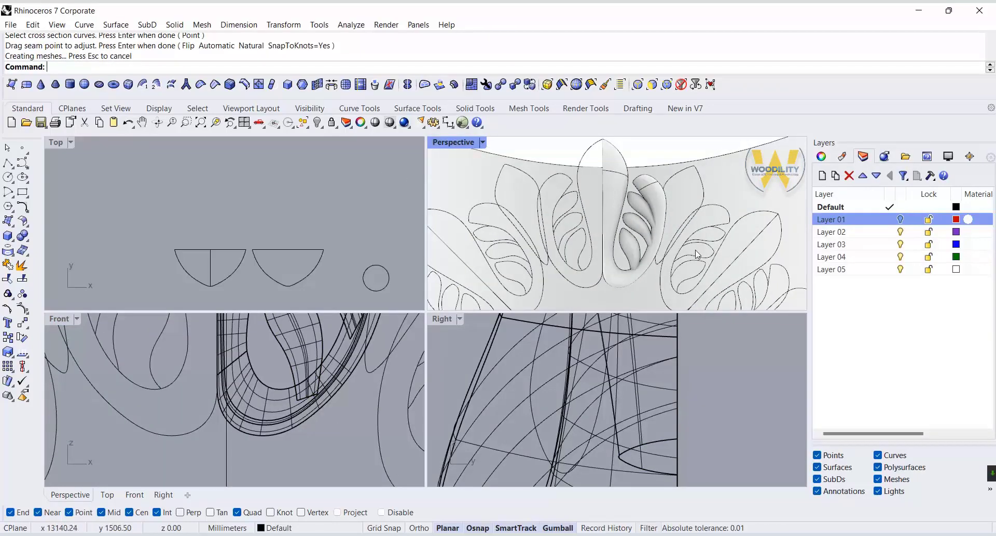
Cap the three open inner petal polysurfaces into closed solids.
right_click_drag(698, 254, 614, 218)
left_click(615, 201)
scroll(644, 189, "up", 2)
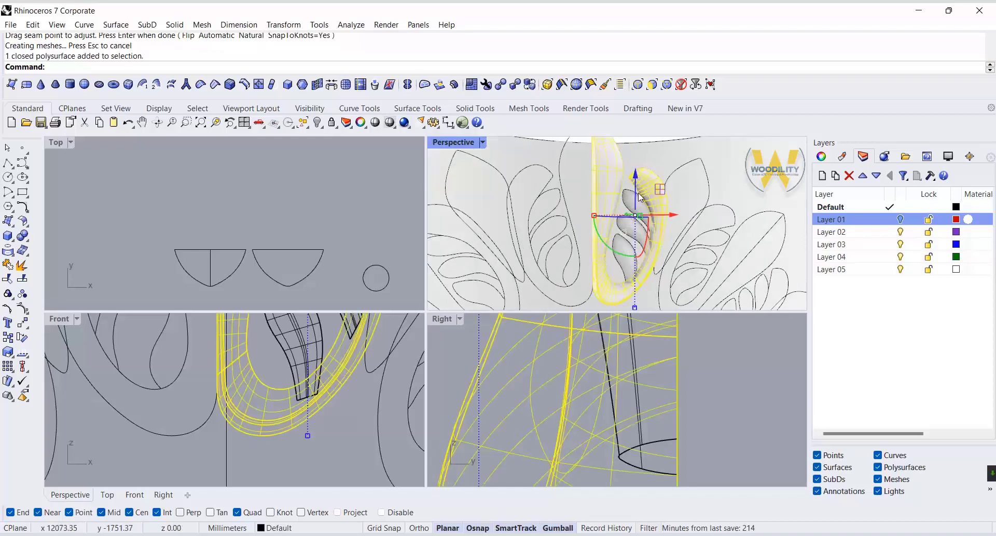
left_click(628, 205)
left_click(673, 244)
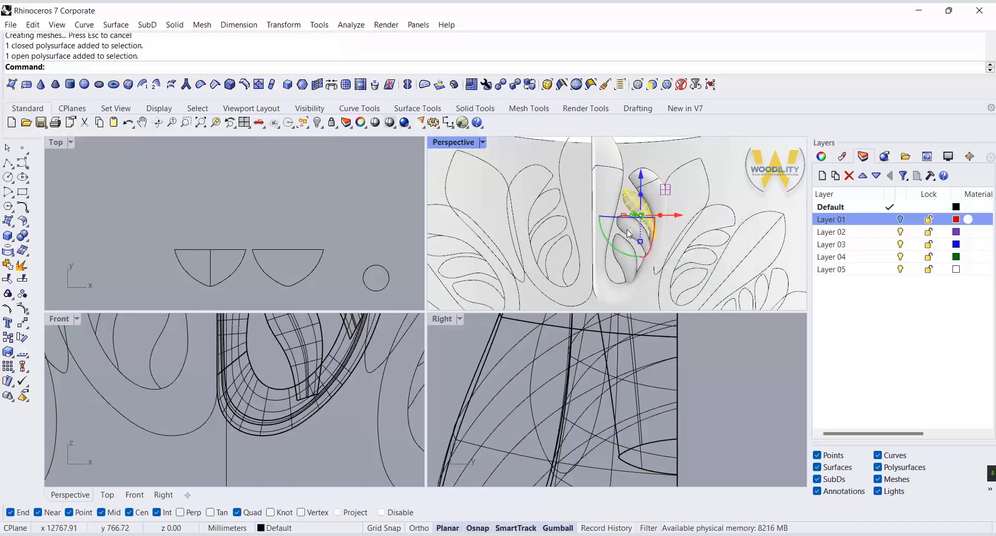
left_click(628, 233, "shift")
left_click(673, 272)
left_click(630, 278, "shift")
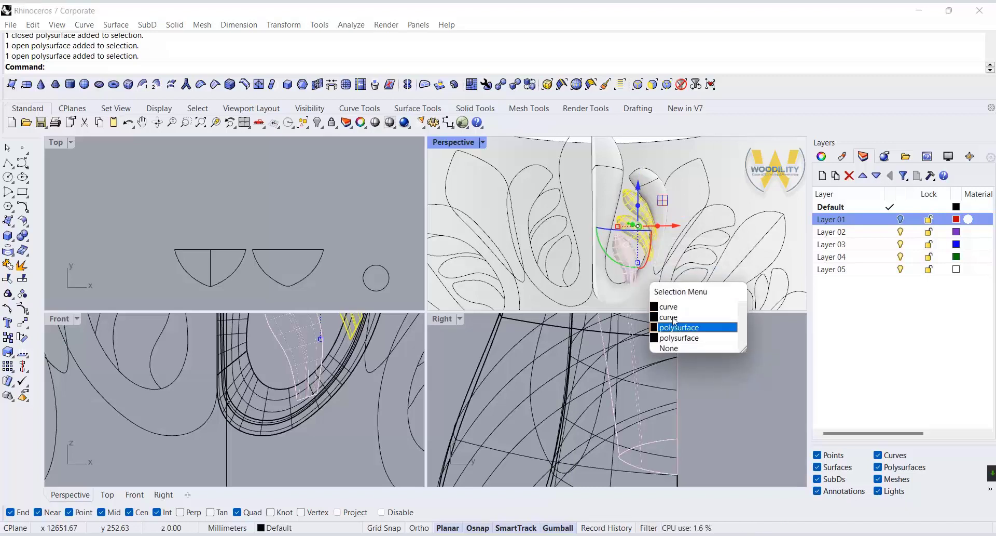
left_click(678, 326)
left_click(29, 241)
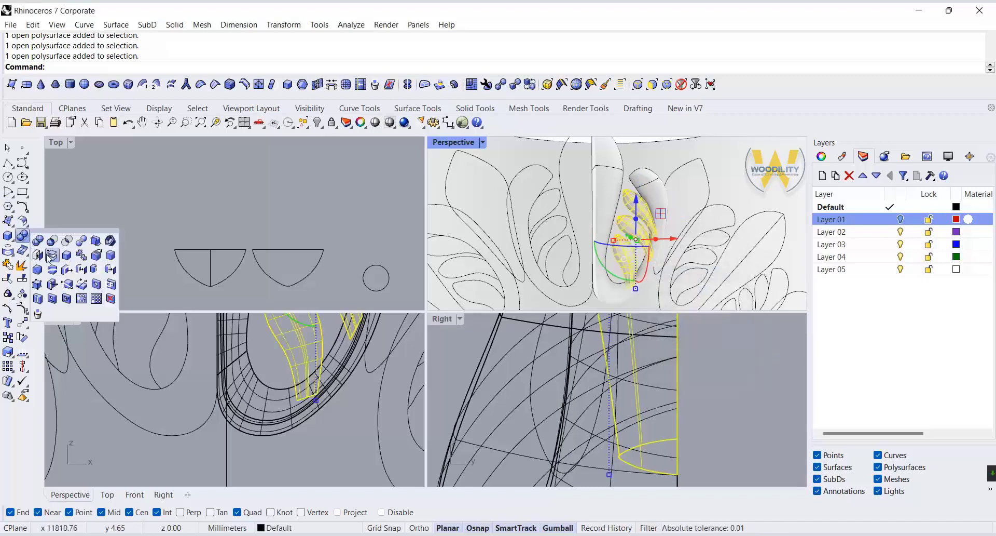
left_click(42, 258)
left_click(358, 209)
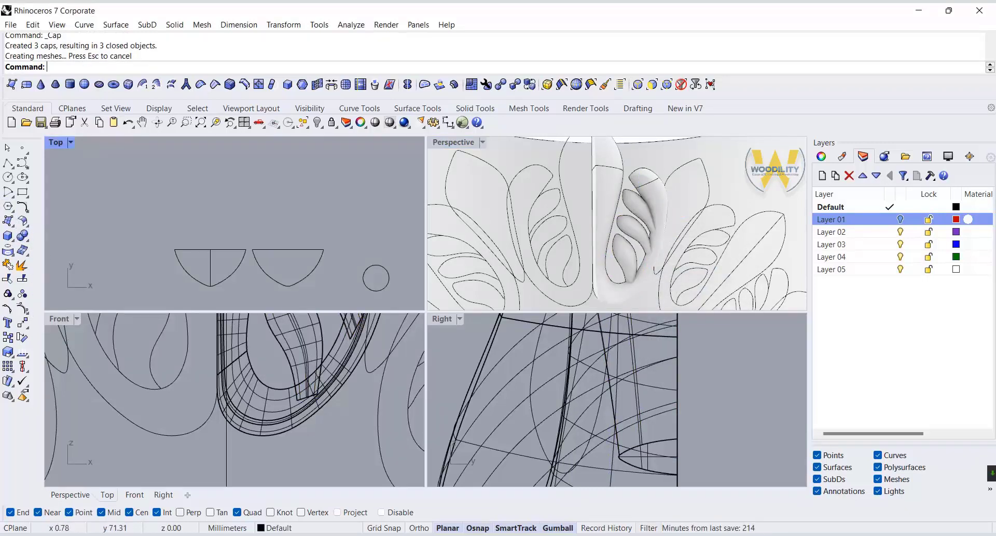
left_click(288, 251)
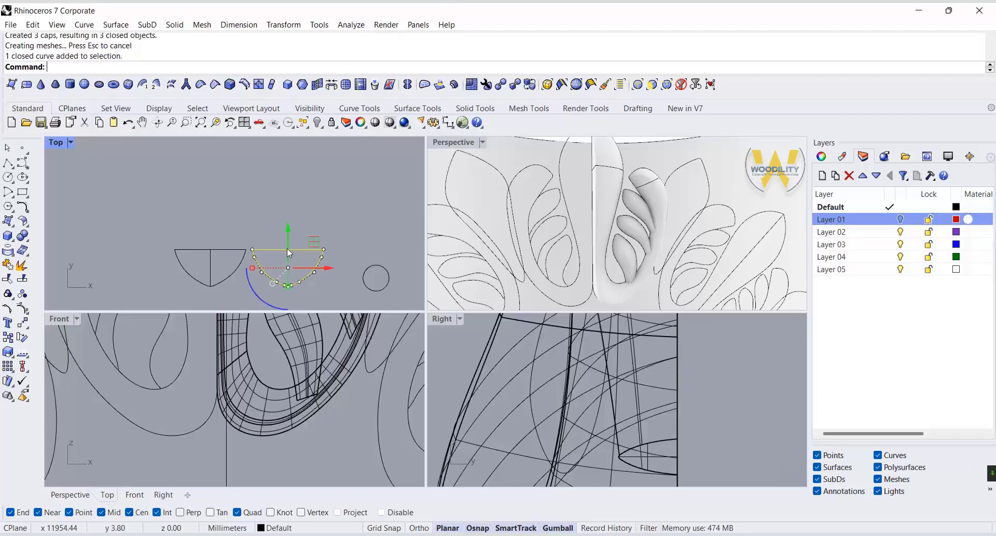
left_click(115, 24)
left_click(116, 25)
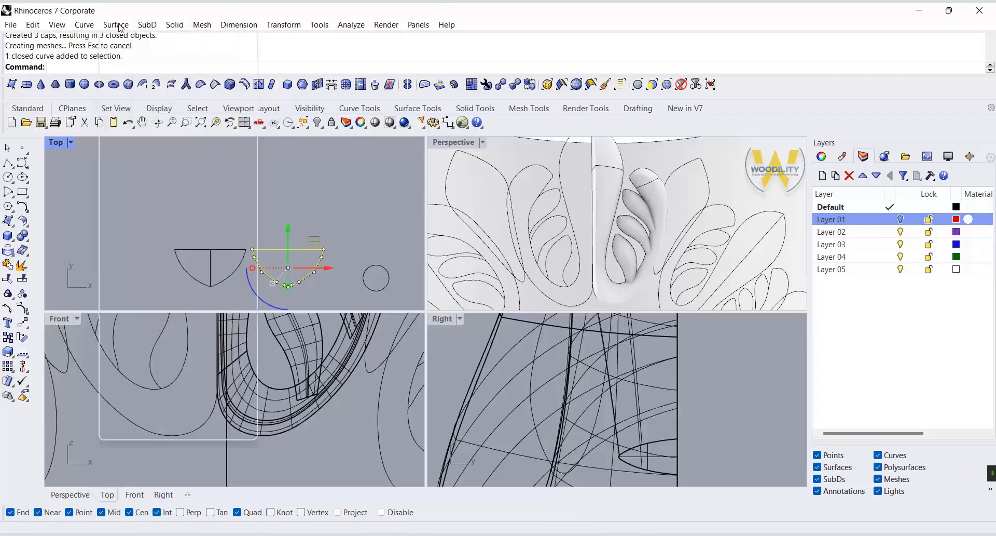
left_click(116, 25)
left_click(129, 83)
key("Escape")
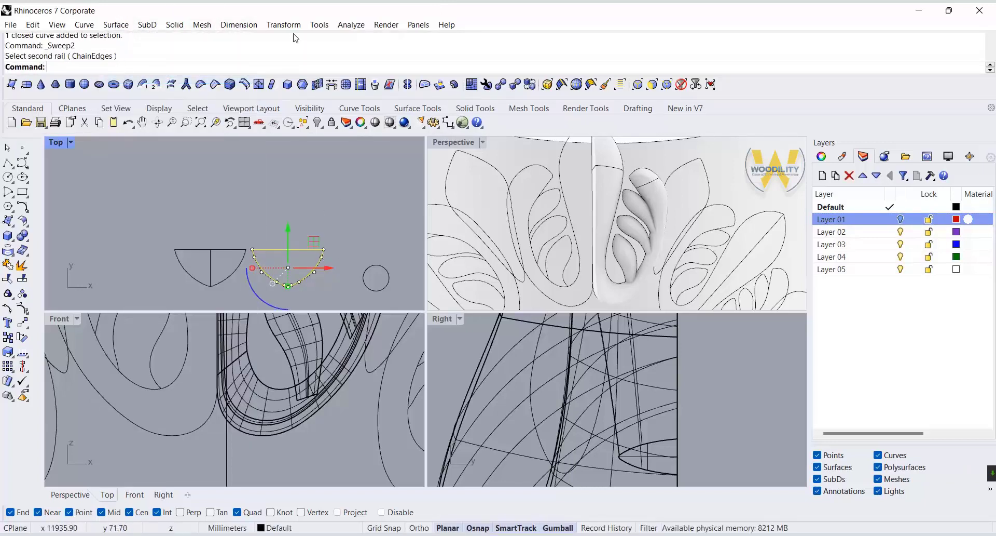
key("Escape")
Orient a 3D-scaled copy of the closed arched profile across the widest part of the outer side leaf, using its straight edge's ends as references.
left_click(283, 24)
mouse_move(291, 165)
left_click(413, 165)
left_click(322, 252)
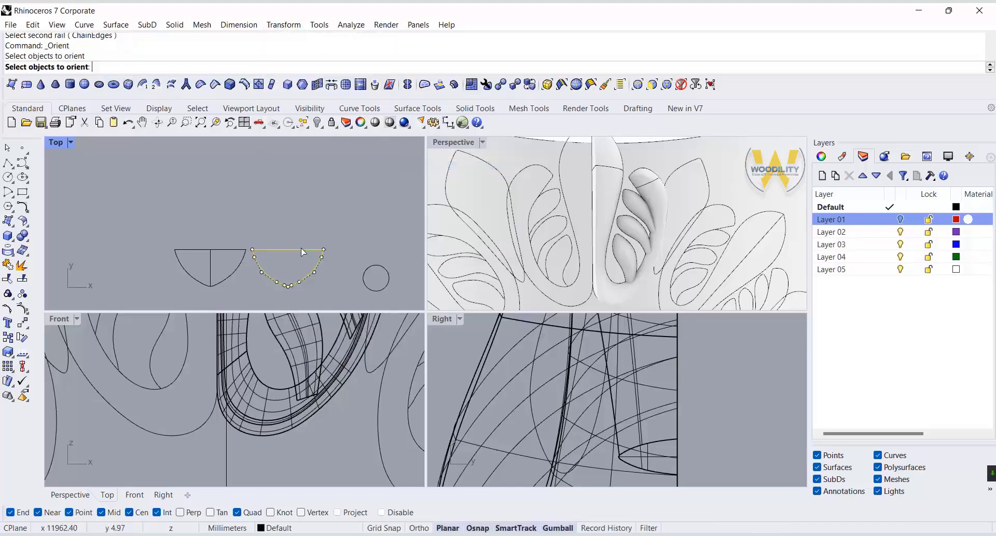
key("Return")
left_click(323, 249)
left_click(253, 249)
scroll(218, 374, "down", 4)
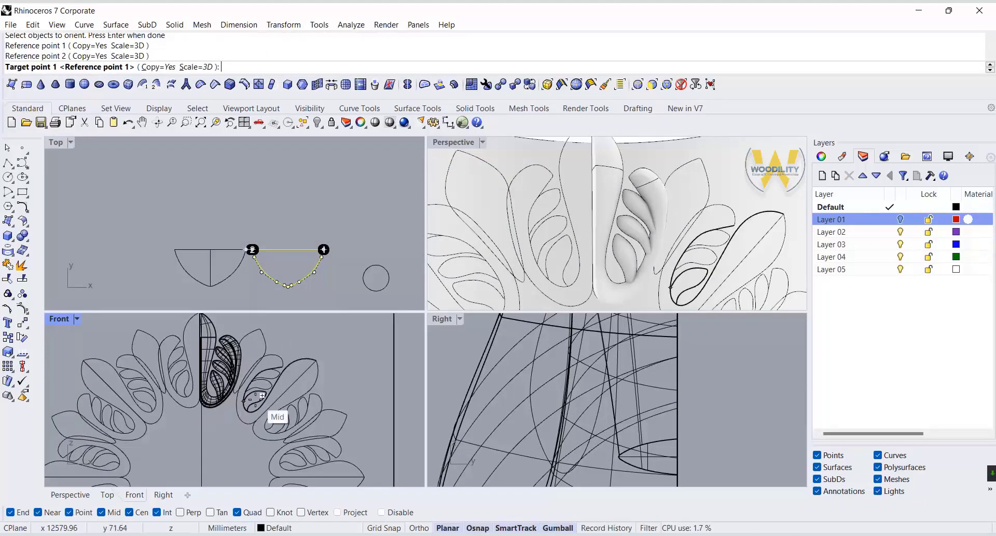
scroll(271, 372, "up", 5)
scroll(225, 348, "up", 2)
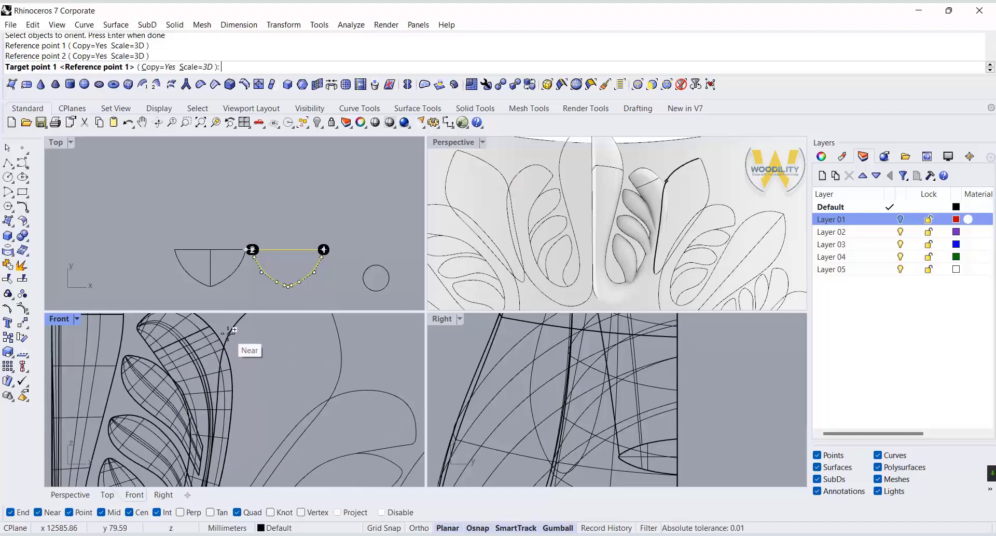
left_click(229, 335)
left_click(335, 389)
key("Return")
key("Return")
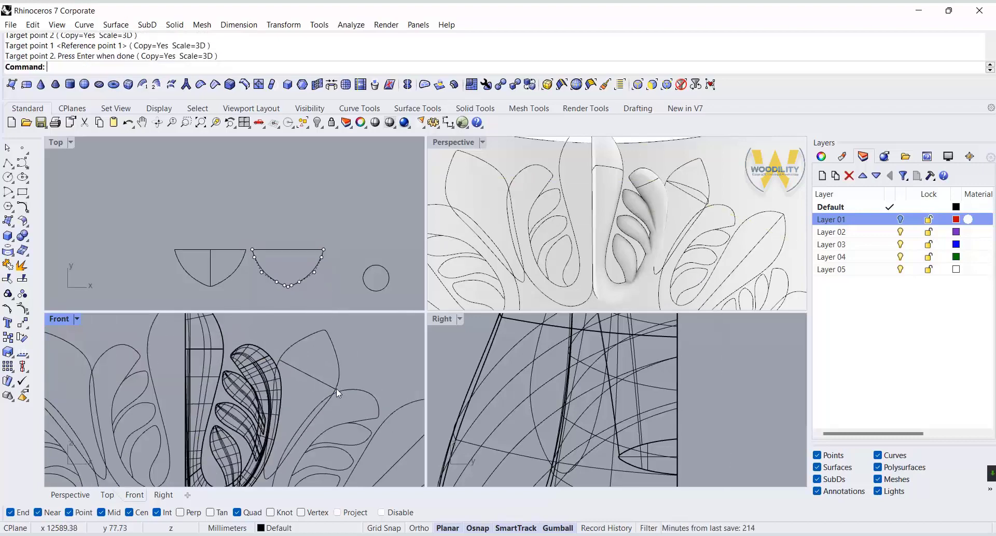
Join the four outline curves of the outer side leaf into one closed curve.
left_click(332, 338)
scroll(327, 336, "up", 3)
left_click(339, 342, "shift")
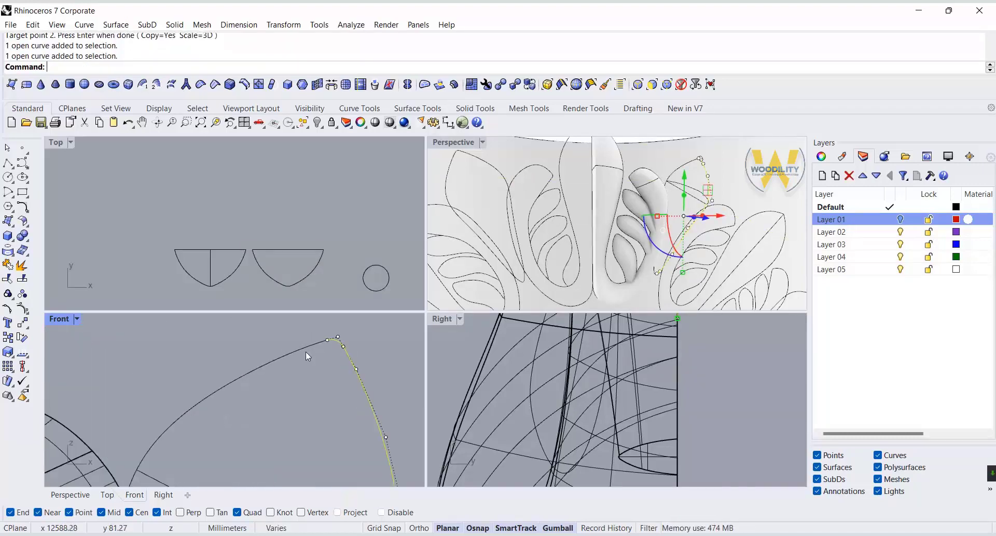
left_click(306, 350, "shift")
scroll(306, 346, "down", 6)
scroll(275, 441, "up", 7)
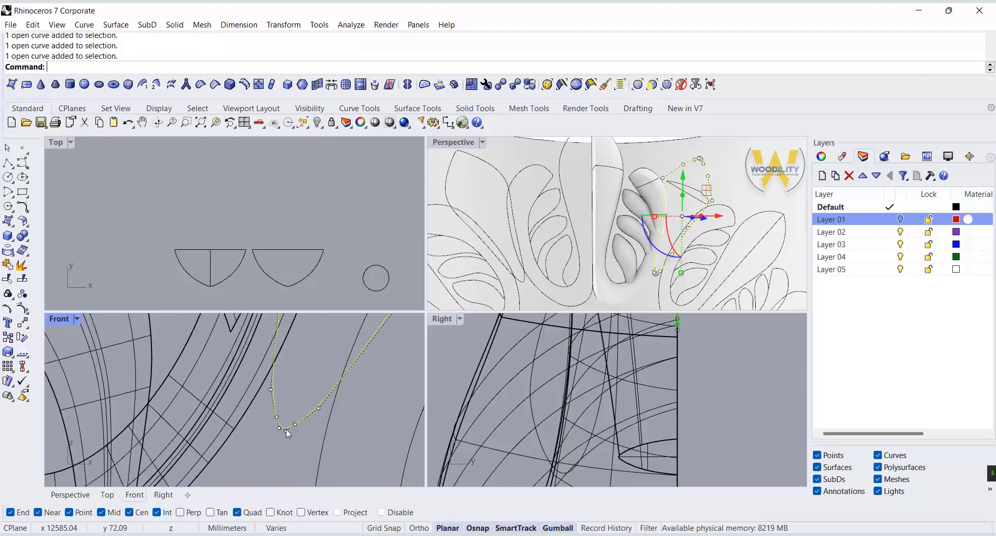
left_click(7, 266)
Split the side leaf's closed outline at its upper tip and its lowest point to make two rails.
double_click(58, 318)
scroll(221, 260, "down", 5)
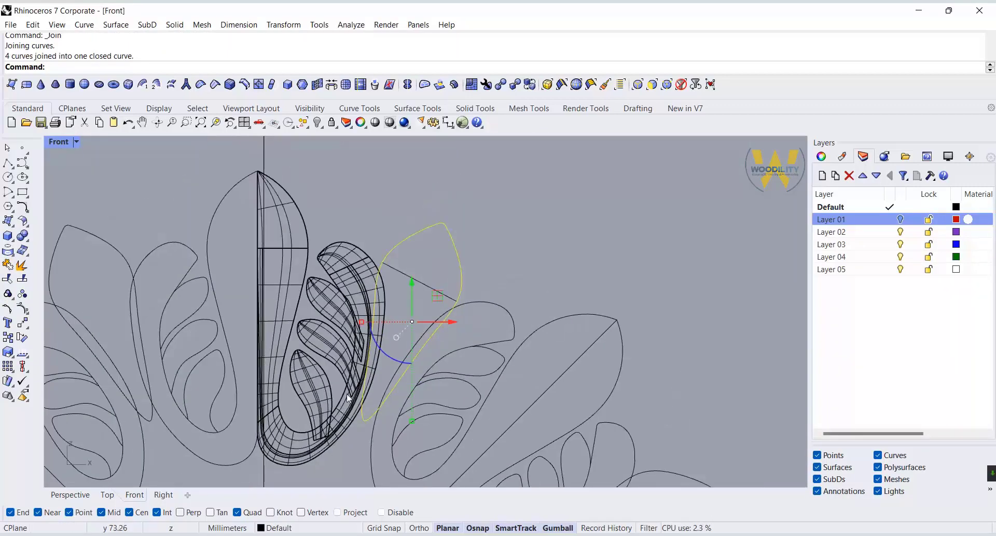
left_click(23, 279)
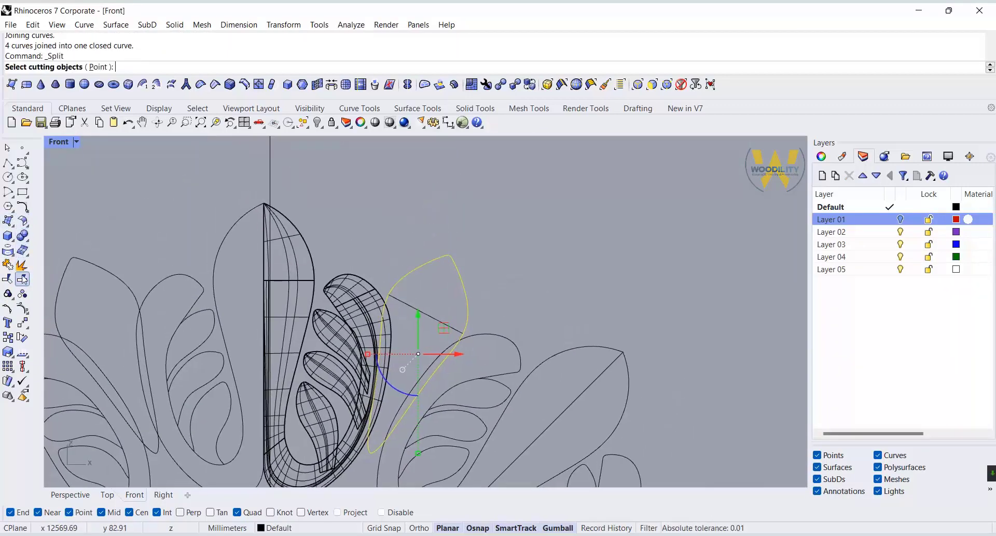
left_click(98, 68)
left_click(450, 250)
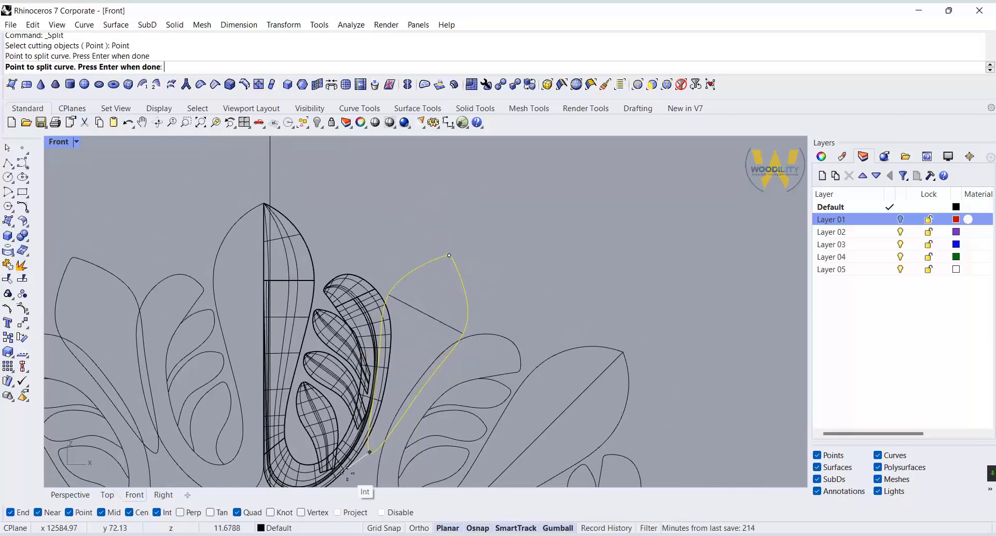
scroll(371, 447, "up", 5)
left_click(414, 434)
key("Return")
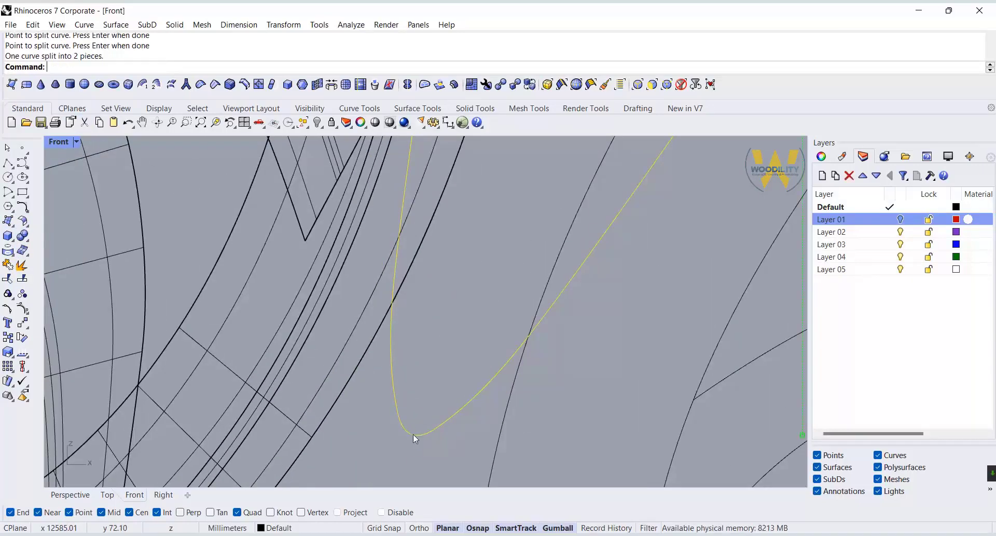
Sweep the upper part of the side leaf along its two outline rails with the arched profile, without changing cross sections.
scroll(414, 434, "down", 5)
left_click(116, 24)
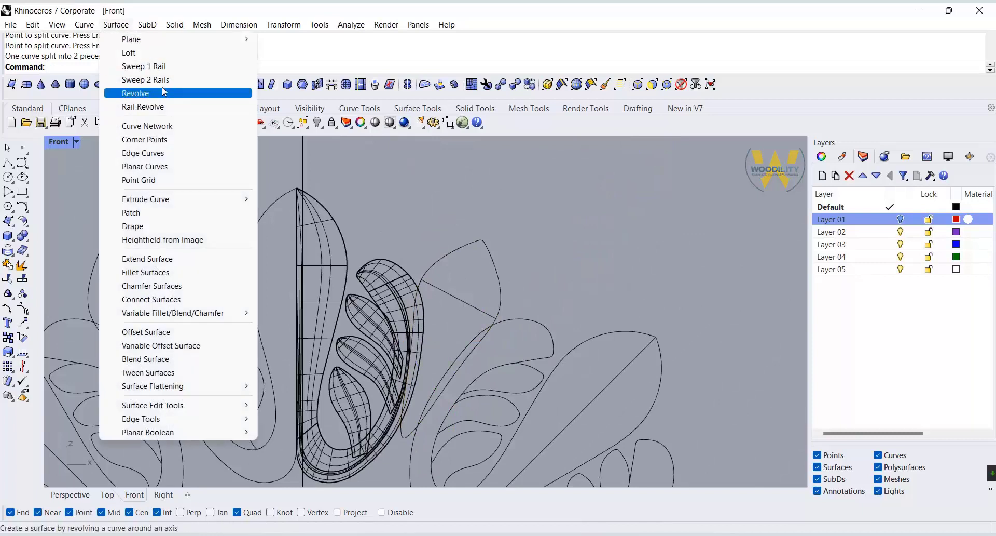
left_click(134, 90)
left_click(456, 251)
left_click(490, 264)
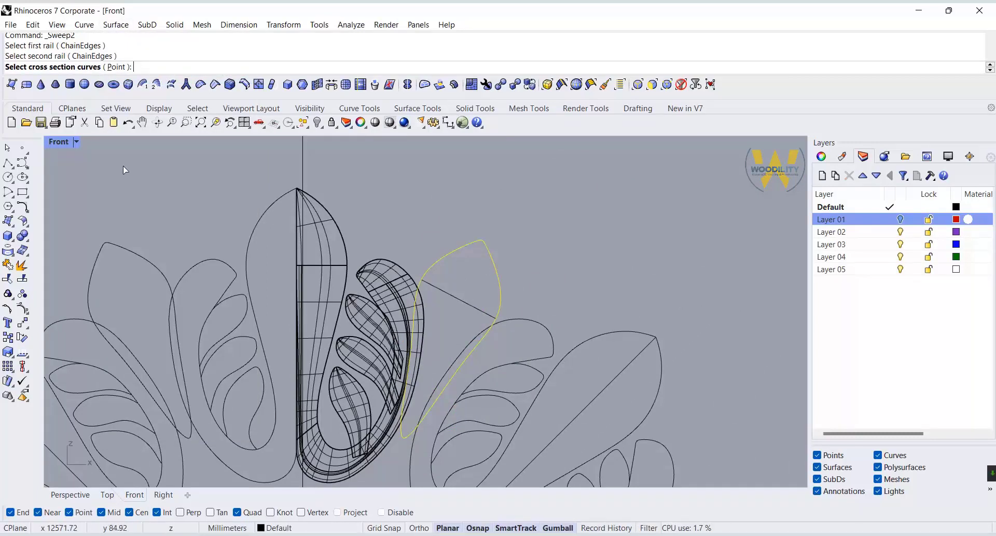
double_click(62, 142)
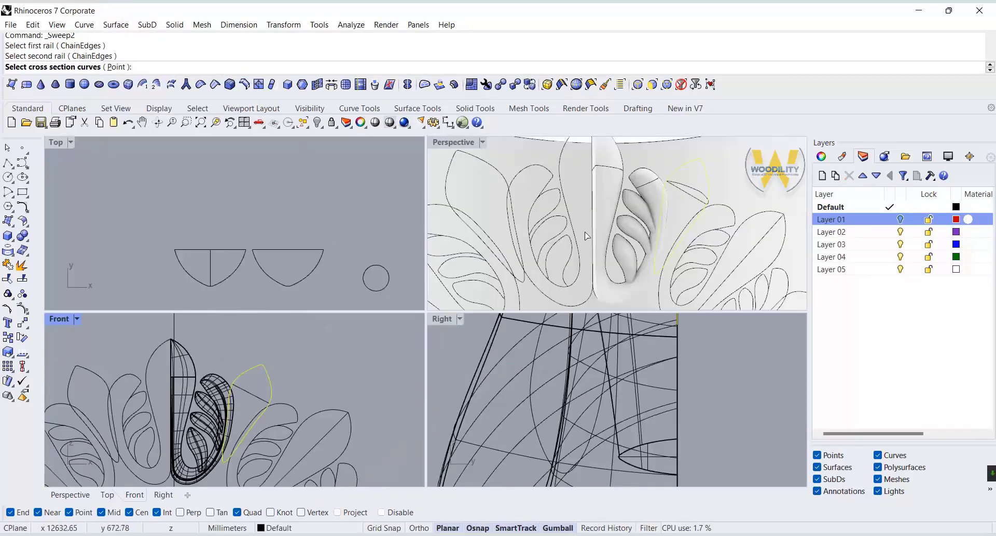
left_click(253, 398)
key("Return")
key("Return")
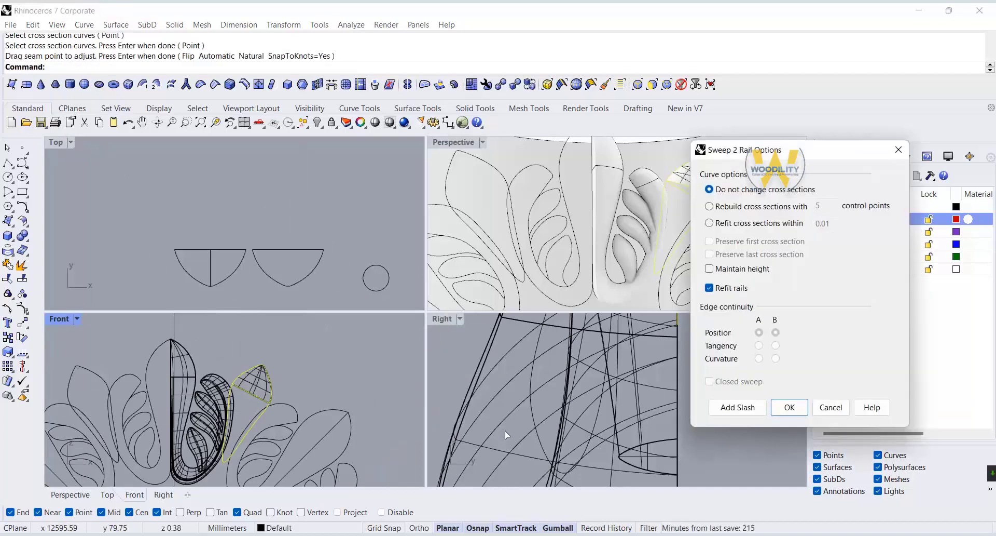
left_click(789, 406)
Sweep the lower part of the side leaf along the same two rails, using the arched profile curve as the cross section.
key("Return")
left_click(233, 402)
left_click(235, 389)
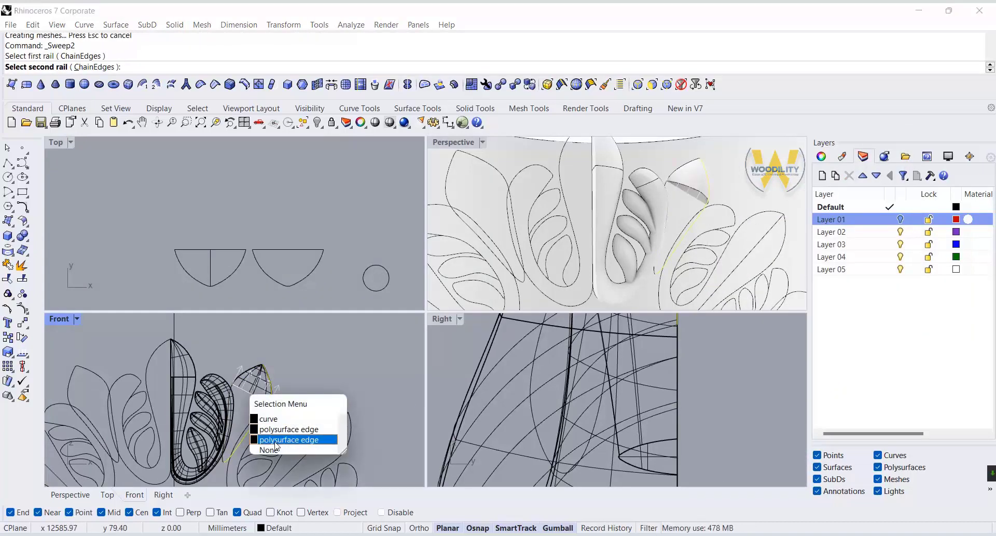
left_click(243, 437)
scroll(241, 397, "up", 3)
left_click(270, 407)
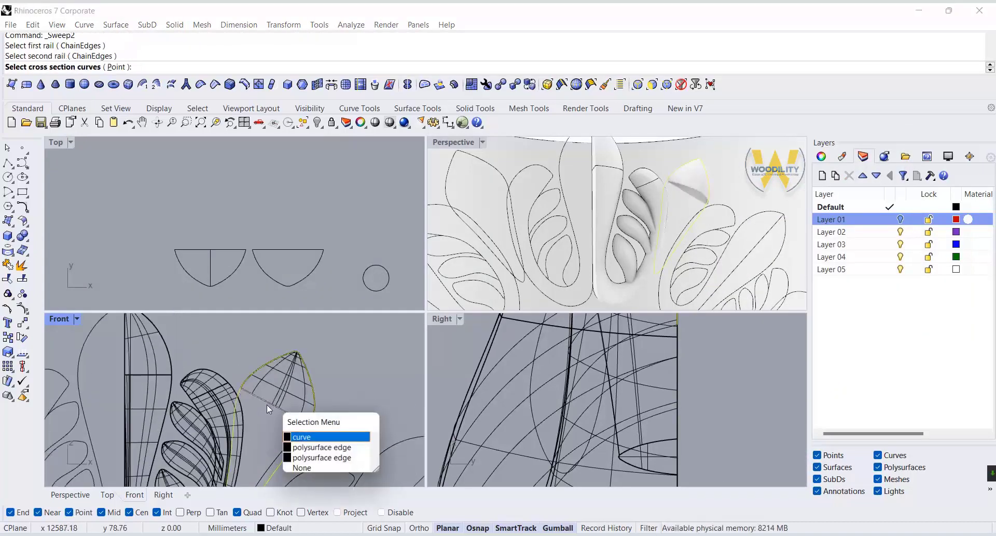
left_click(306, 433)
key("Return")
key("Return")
left_click(789, 406)
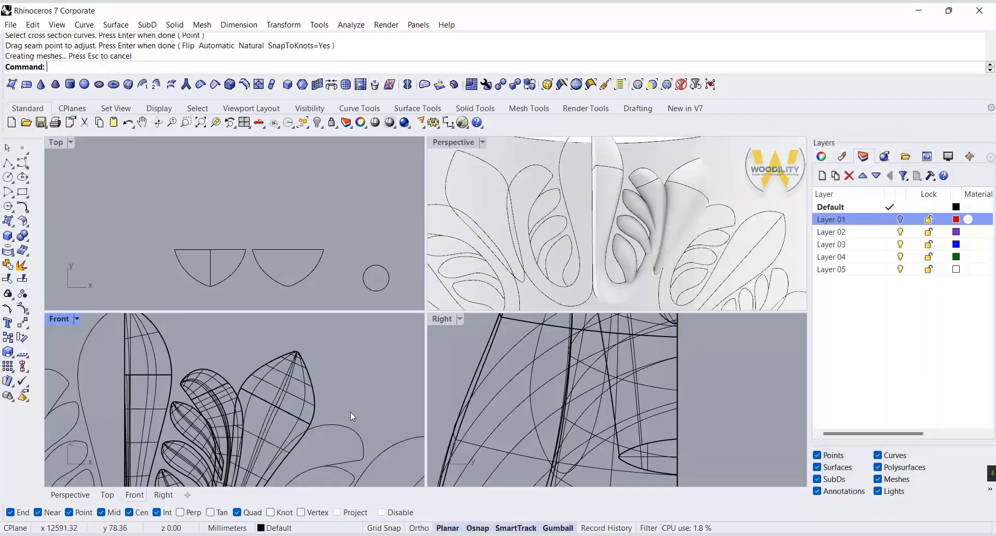
Join the upper and lower sweeps of the side leaf into one closed polysurface.
left_click(267, 445)
left_click(269, 446)
left_click(7, 264)
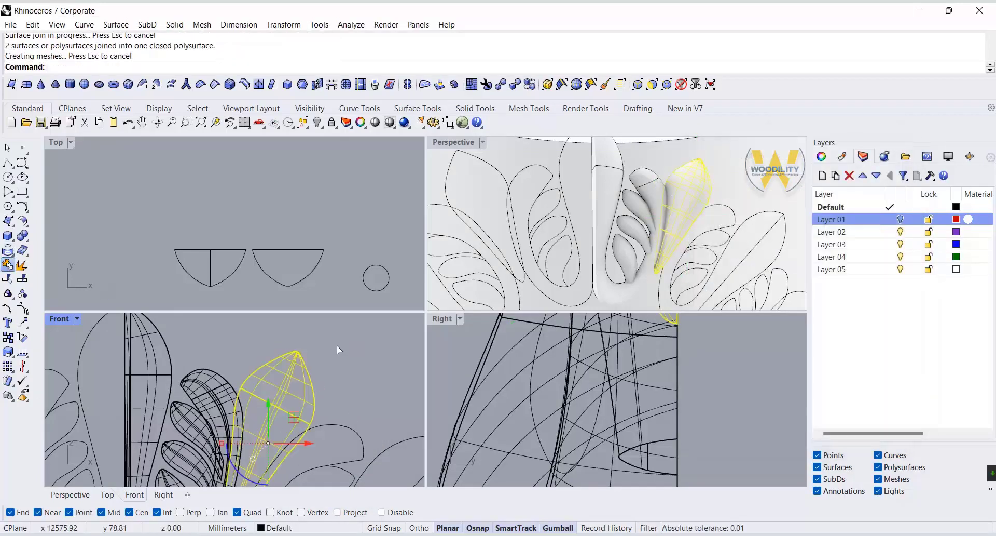
Select the central half-leaf solids together with the inner petal polysurfaces.
right_click_drag(235, 416, 285, 351)
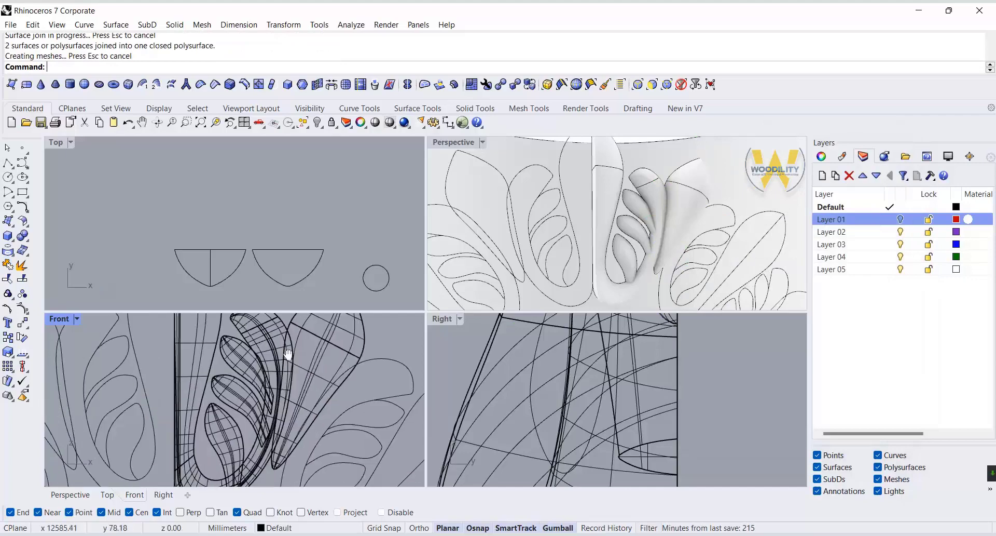
left_click(635, 266, "shift")
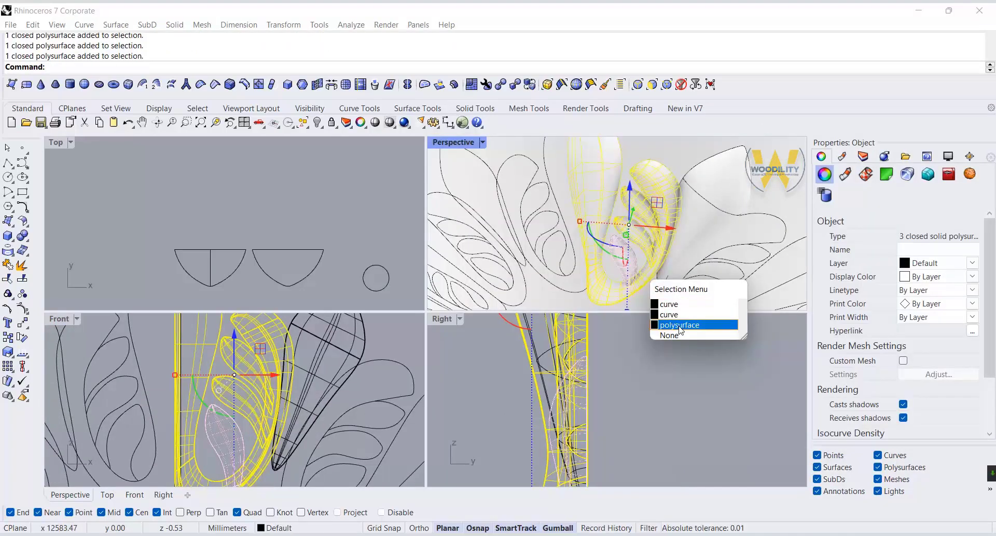
left_click(680, 325)
Mirror a copy of the central half-leaf solid across the leaf's vertical centre line.
scroll(232, 370, "down", 5)
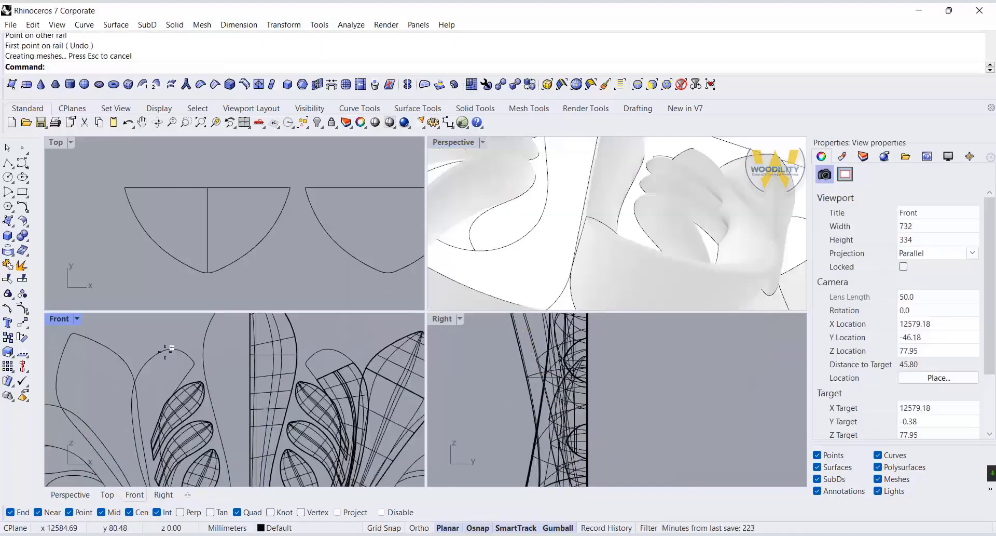
scroll(248, 428, "up", 3)
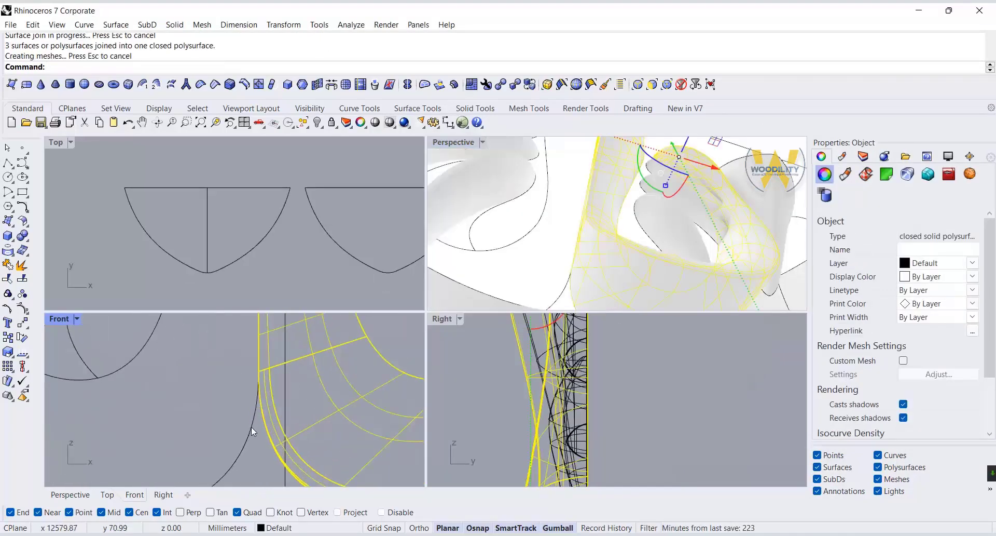
type("mirror")
key("Return")
left_click(259, 371)
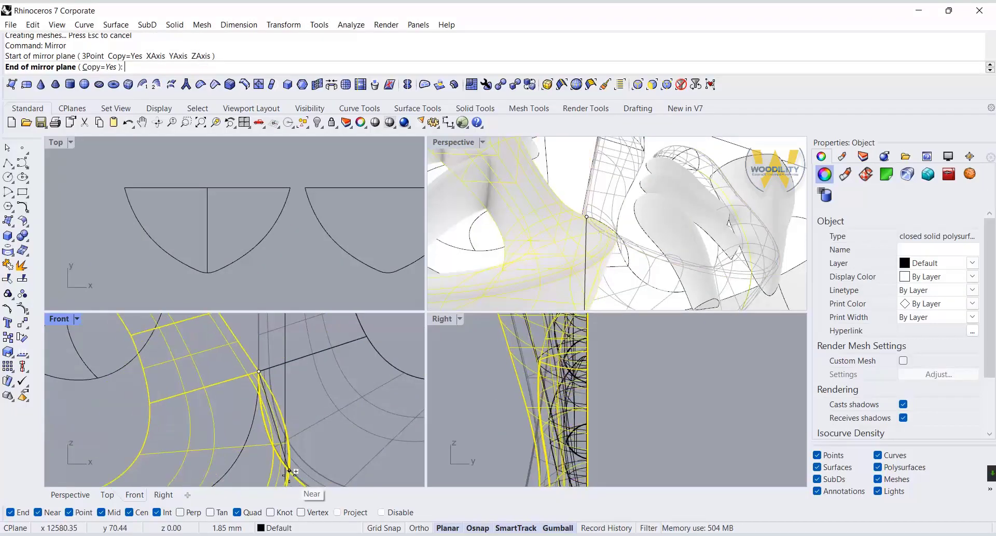
left_click(257, 470)
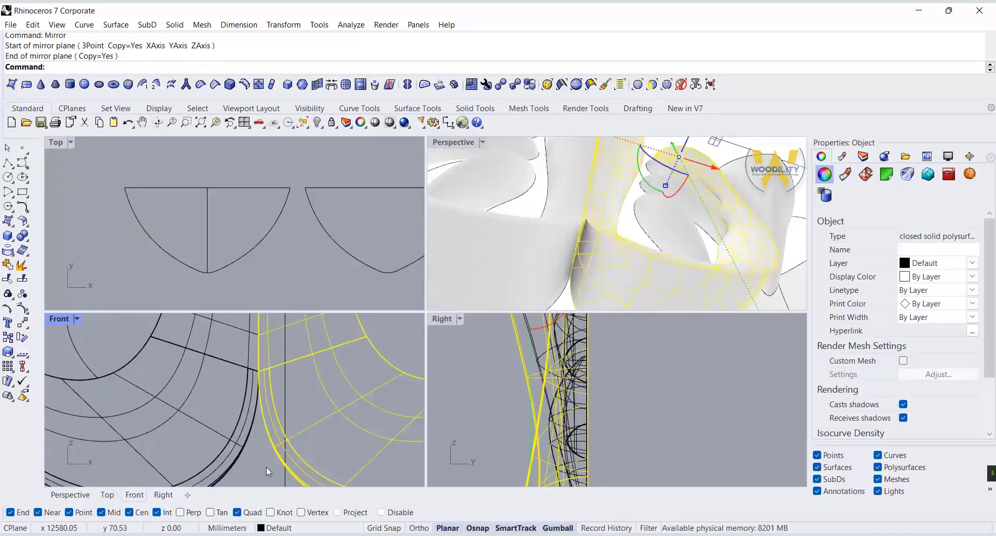
Try to merge the two mirrored halves of the central leaf with a Boolean union.
left_click(270, 377)
left_click(231, 362, "shift")
left_click(20, 235)
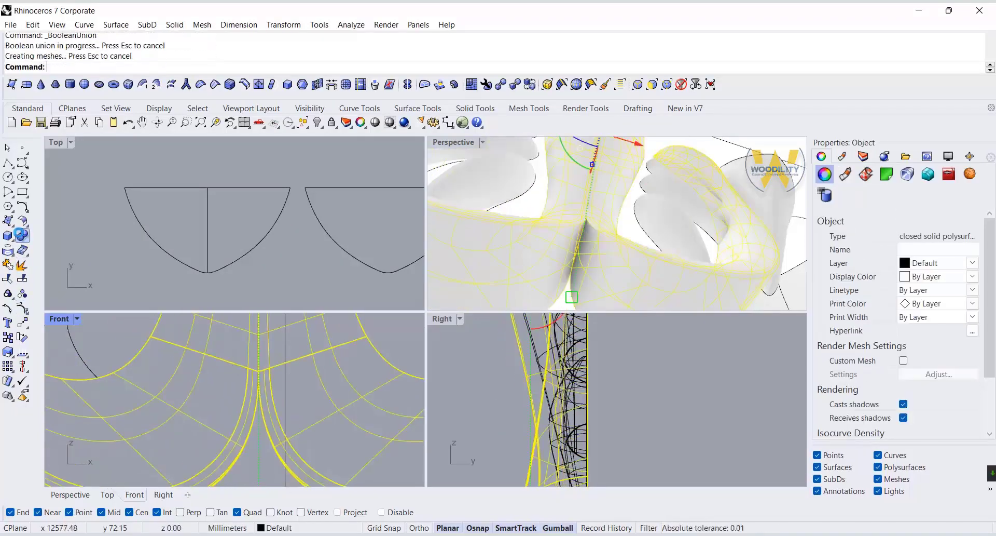
Inspect the seam at the central leaf's base in perspective and undo the Boolean union.
double_click(442, 142)
scroll(412, 470, "up", 5)
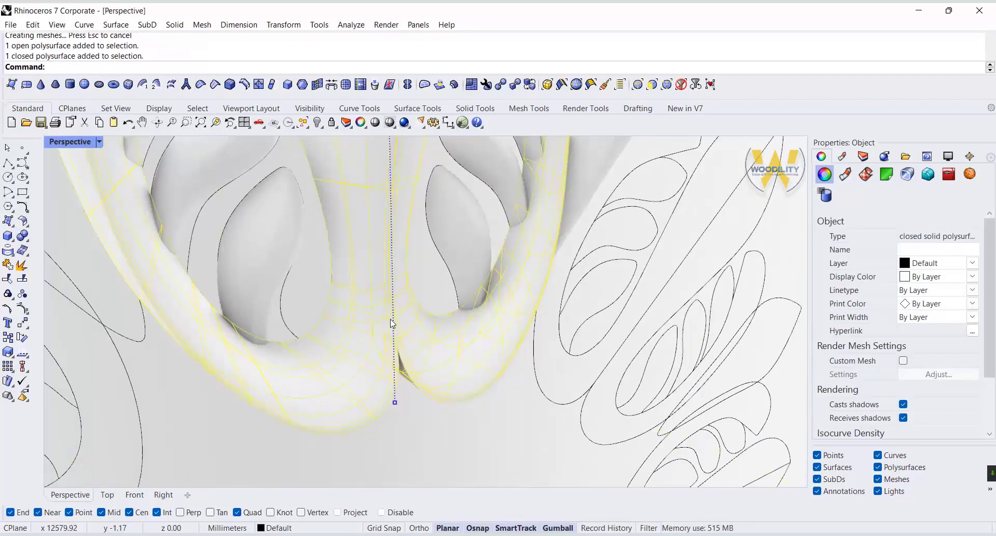
left_click(128, 123)
scroll(352, 447, "down", 5)
right_click_drag(351, 446, 306, 250)
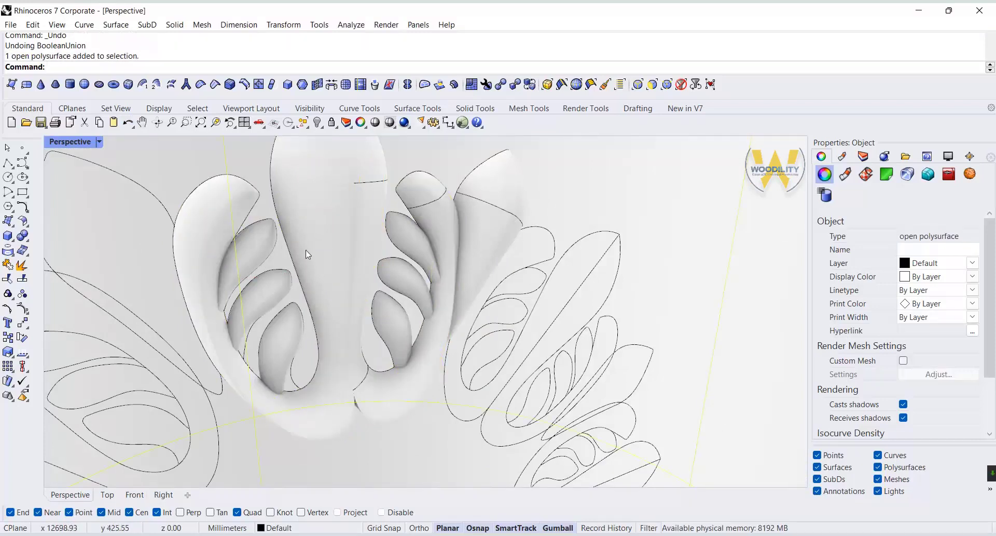
Boolean-union both halves of the central leaf with all of their inner petals into a single solid.
left_click(22, 222)
left_click(337, 220)
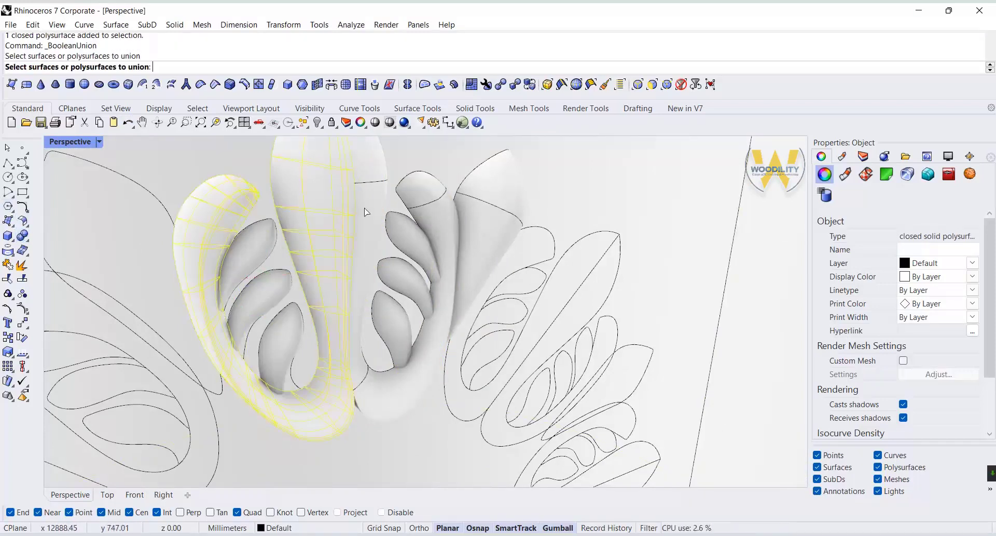
left_click(371, 218)
right_click(378, 224)
left_click(416, 242)
right_click(414, 243)
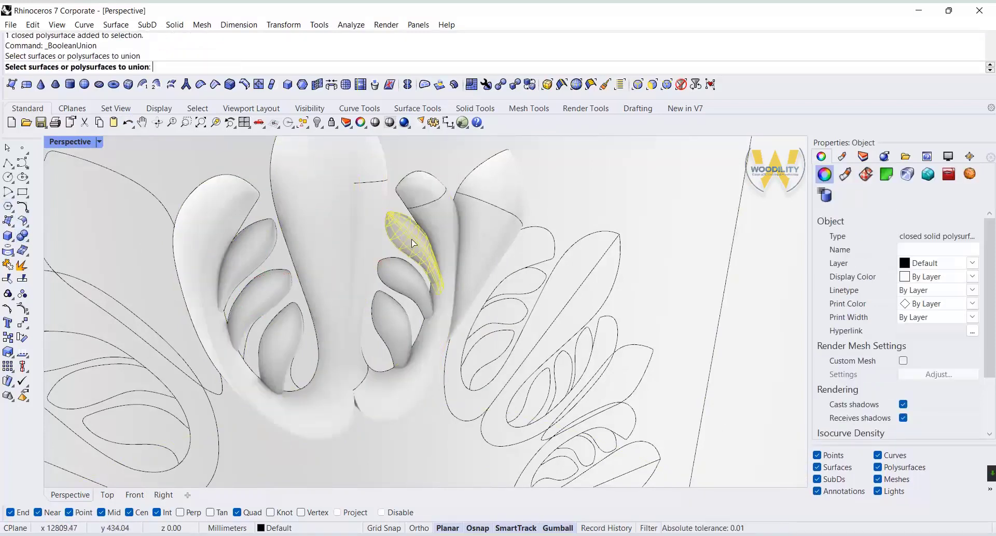
left_click(419, 268)
left_click(394, 332)
left_click(331, 290)
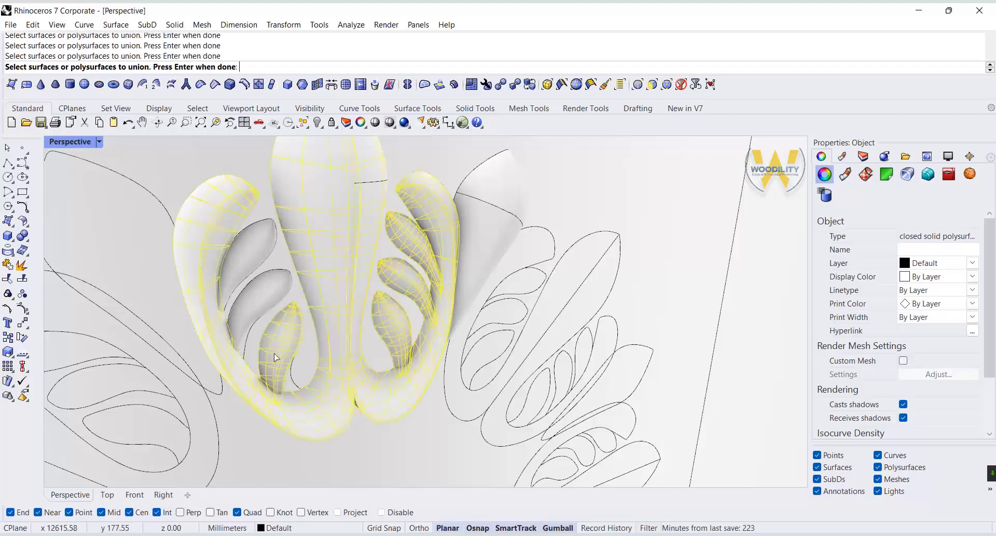
right_click(244, 256)
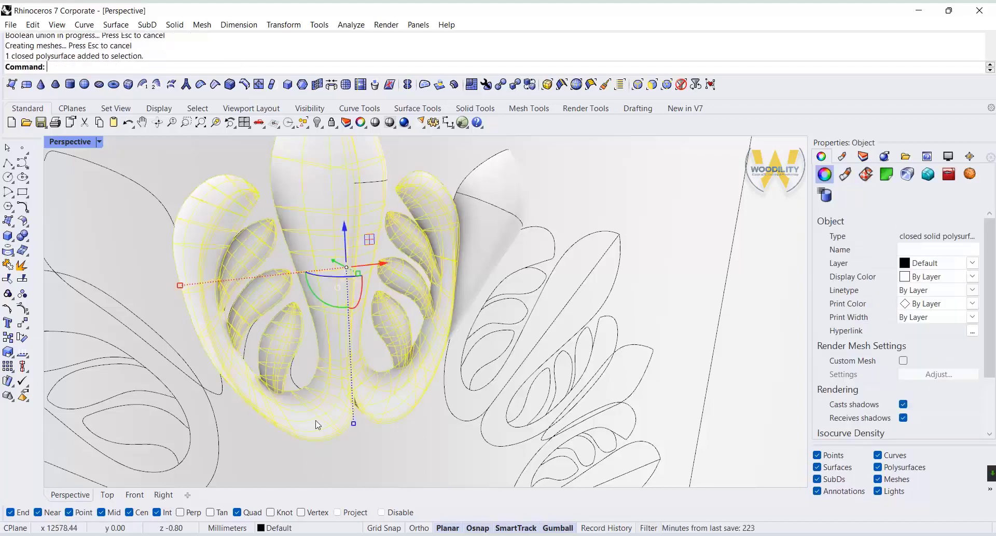
Try to cap the united central leaf and the outer side leaf together.
scroll(322, 420, "down", 2)
right_click_drag(524, 329, 470, 323)
left_click(479, 280, "shift")
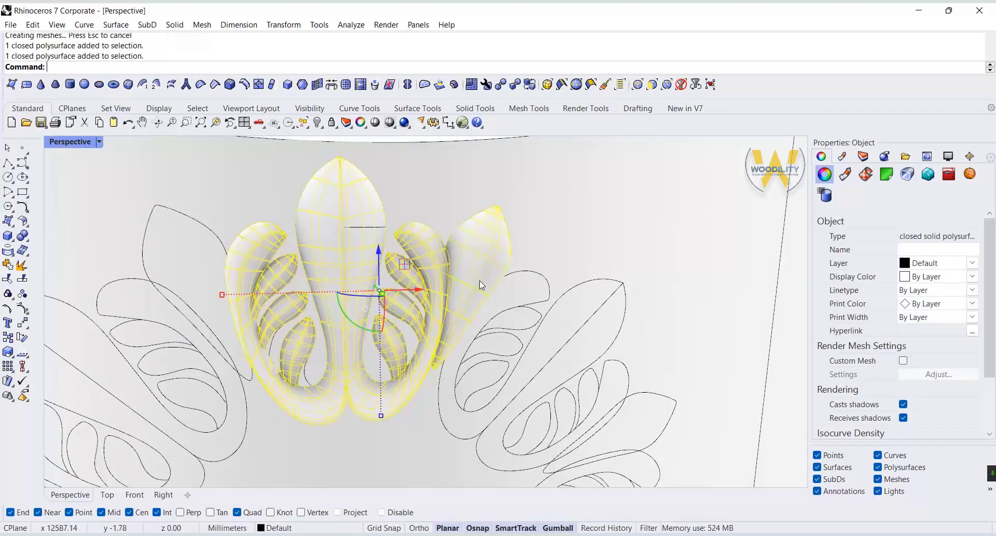
left_click(28, 241)
left_click(35, 257)
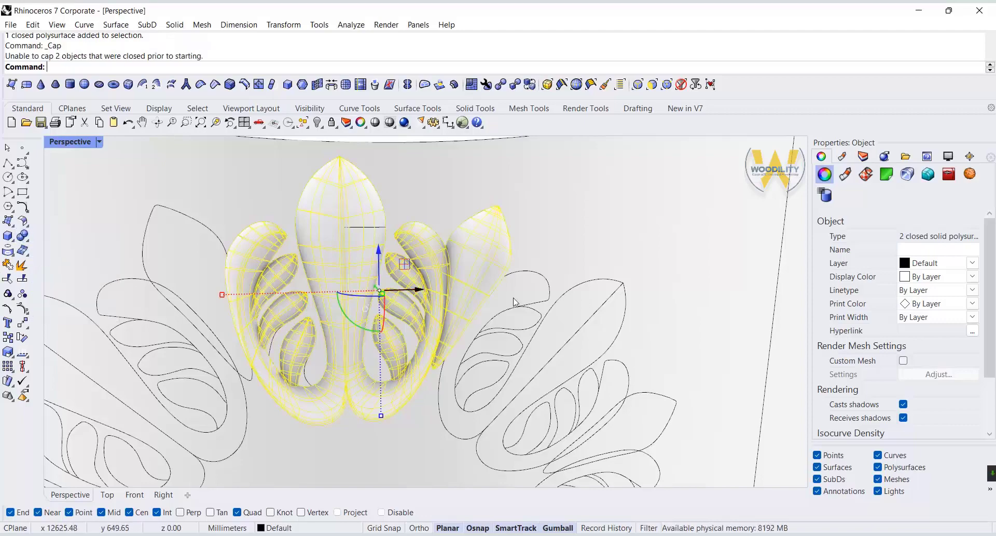
Select the united central leaf together with the outer side leaf and show the whole rosette from the front.
left_click(605, 281)
right_click_drag(605, 281, 507, 242)
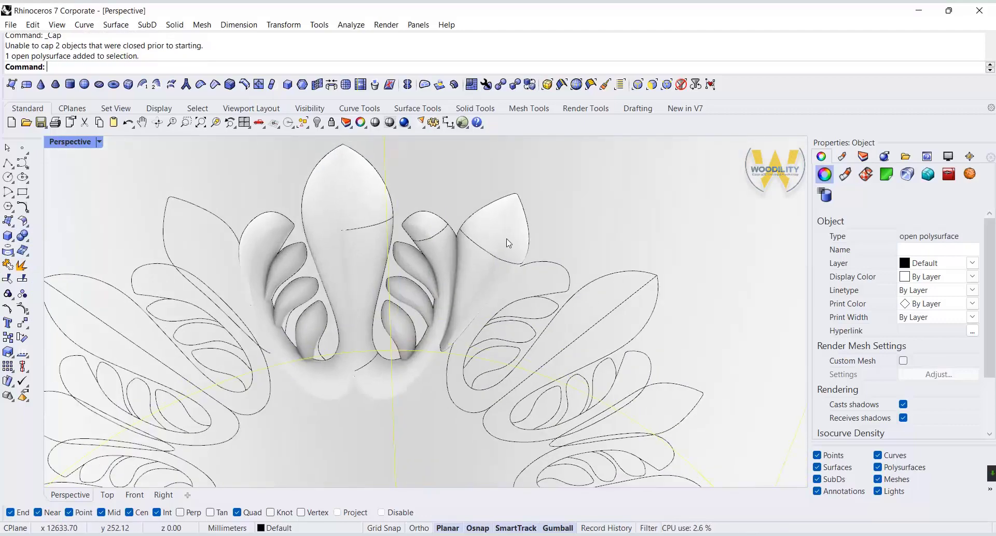
left_click(507, 242)
left_click(327, 256, "shift")
scroll(375, 245, "down", 5)
left_click(135, 494)
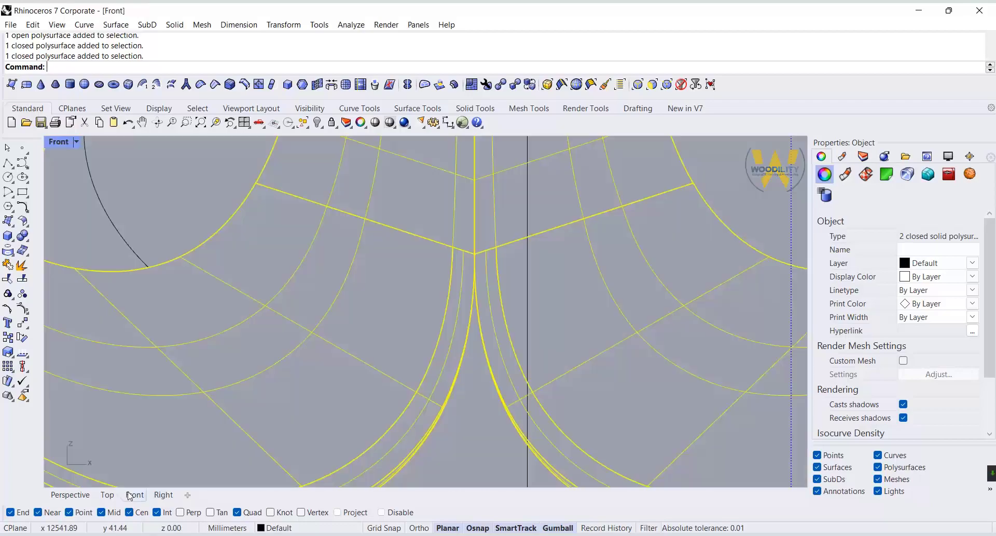
scroll(429, 306, "down", 6)
scroll(415, 321, "up", 5)
Draw a vertical reference line from the tip of the topmost leaf to the tip of the bottommost leaf.
left_click(8, 163)
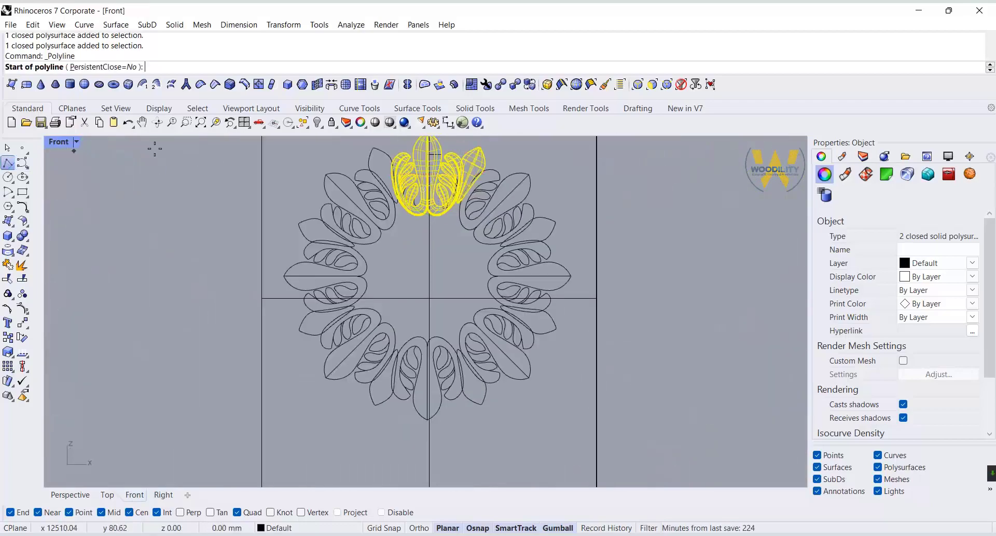
scroll(467, 330, "down", 3)
scroll(493, 259, "up", 5)
left_click(493, 260)
scroll(490, 254, "down", 5)
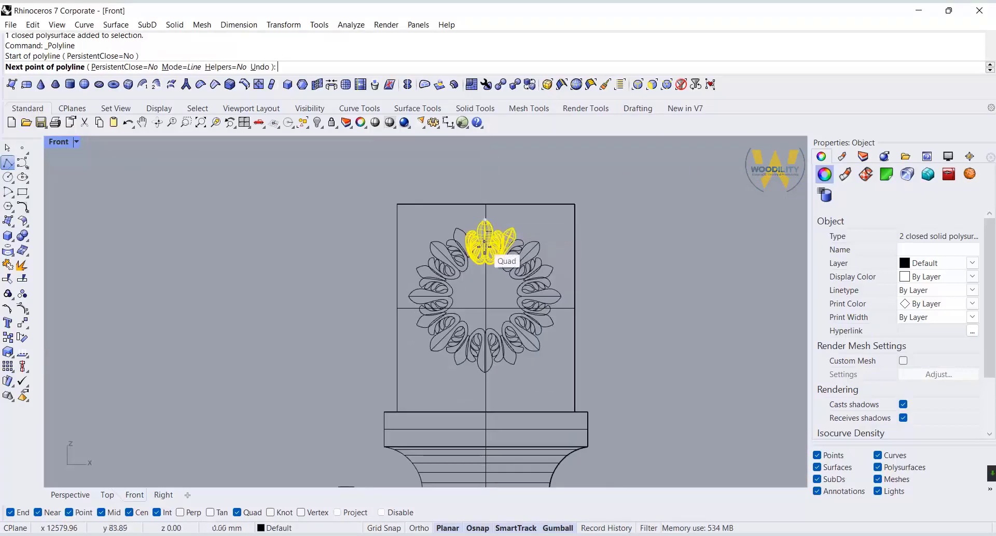
scroll(493, 397, "up", 6)
left_click(479, 403)
key("Return")
scroll(467, 415, "down", 5)
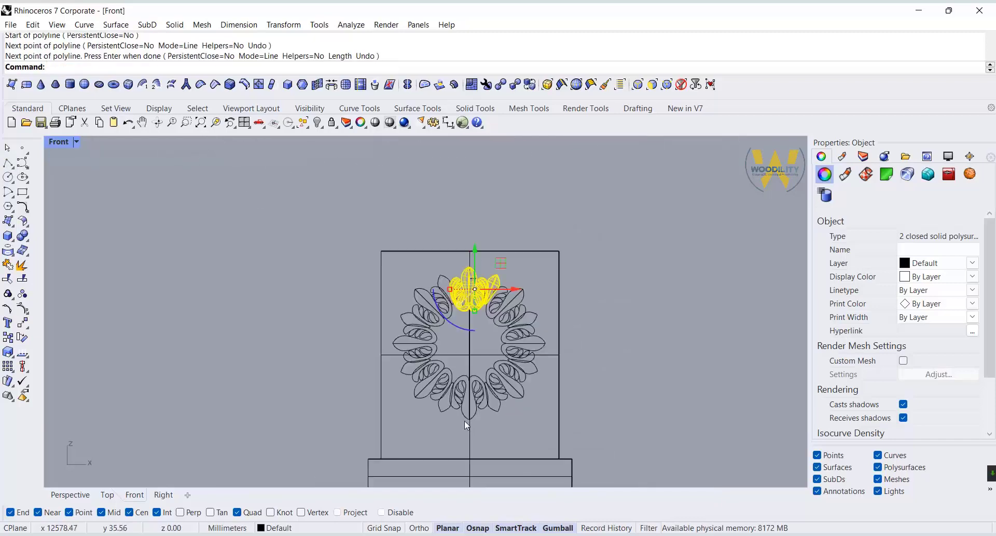
Move the entire rosette, curves and solids, about 0.32 mm sideways onto the vertical centre line of the leg.
scroll(306, 259, "down", 2)
left_click_drag(234, 181, 602, 391)
scroll(408, 278, "up", 5)
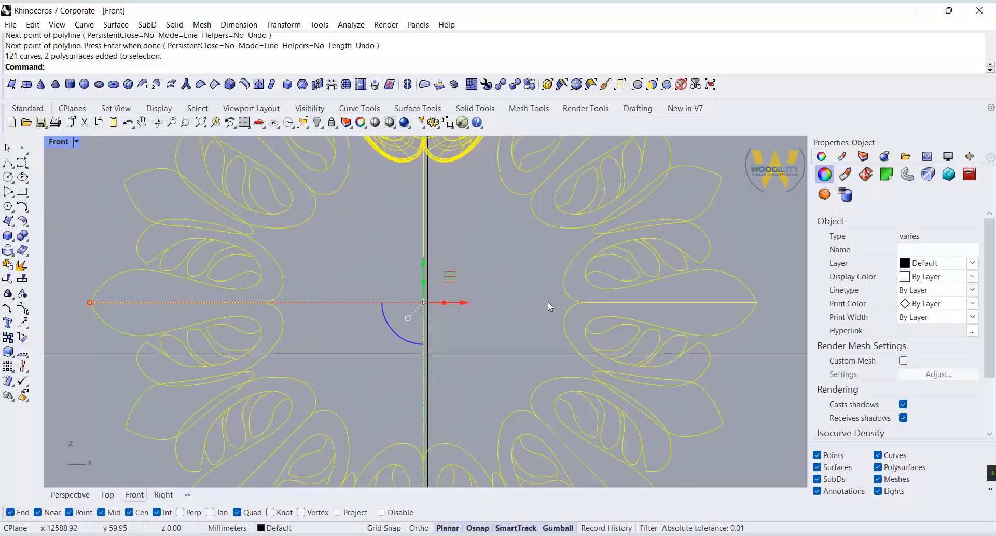
left_click(23, 322)
left_click(423, 302)
scroll(426, 302, "up", 6)
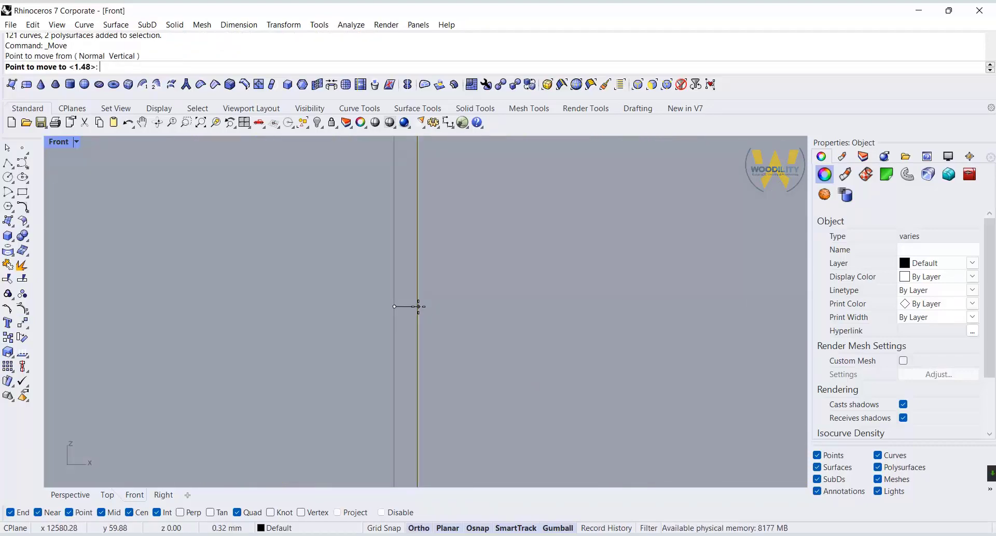
left_click(418, 307)
scroll(413, 310, "down", 6)
left_click(606, 289)
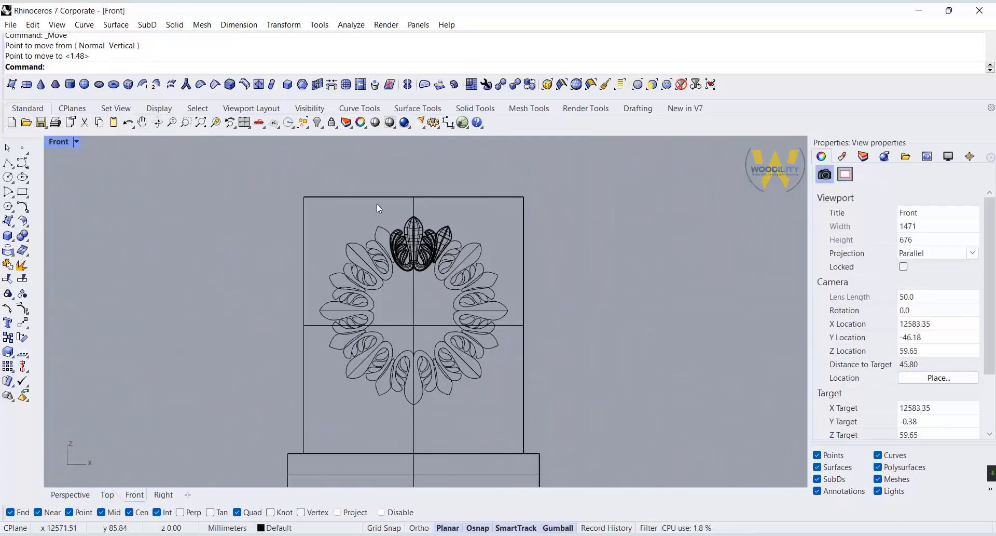
Polar-array the central leaf and outer side leaf about the rosette's centre with 8 items over 360°.
left_click_drag(484, 271, 484, 271)
left_click(484, 220)
scroll(425, 238, "up", 8)
left_click(469, 226)
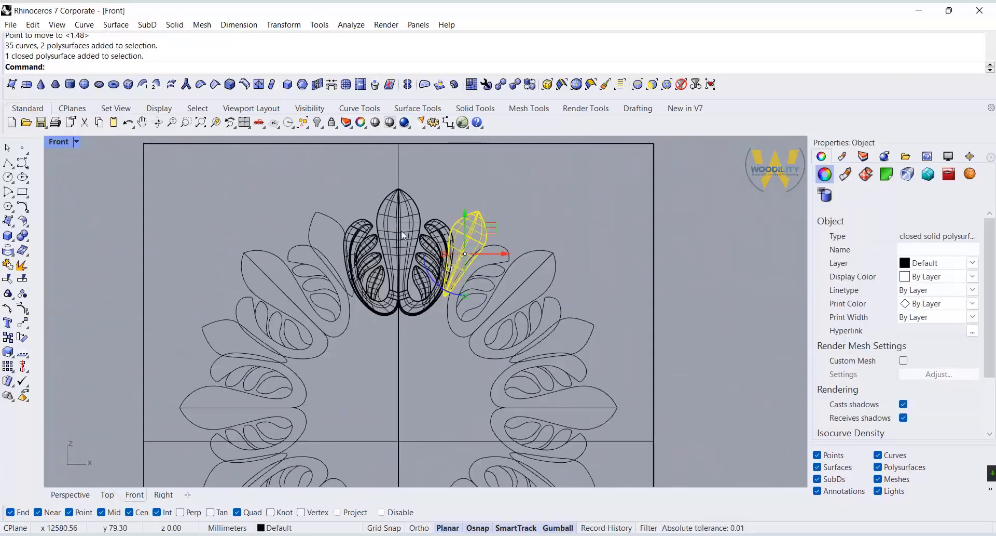
left_click(410, 229, "shift")
scroll(410, 229, "down", 5)
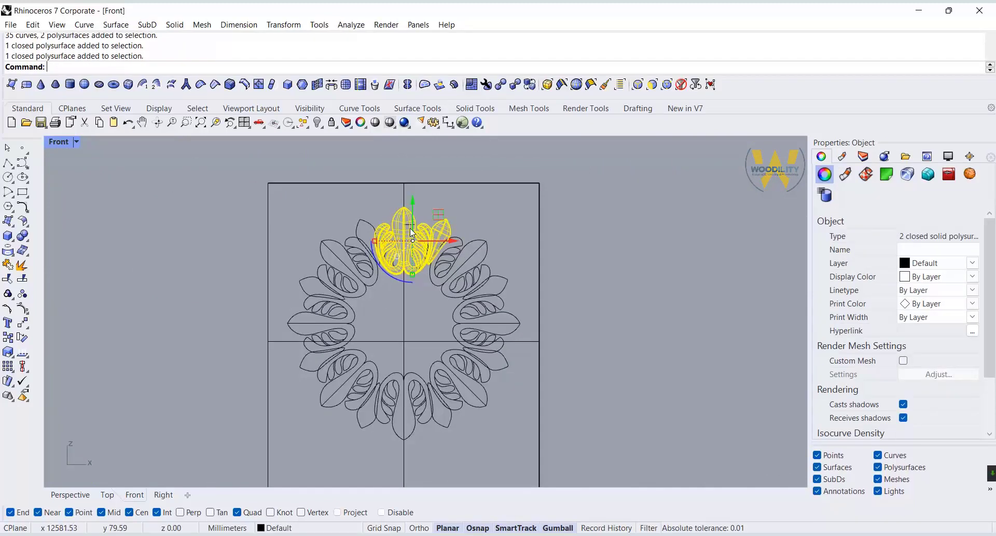
left_click(10, 369)
left_click(37, 371)
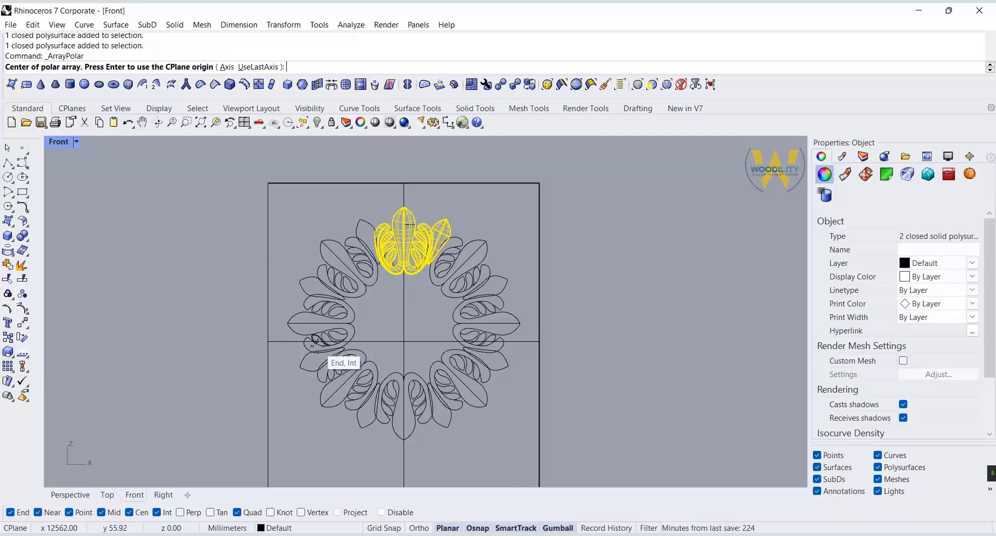
left_click(406, 326)
key("Return")
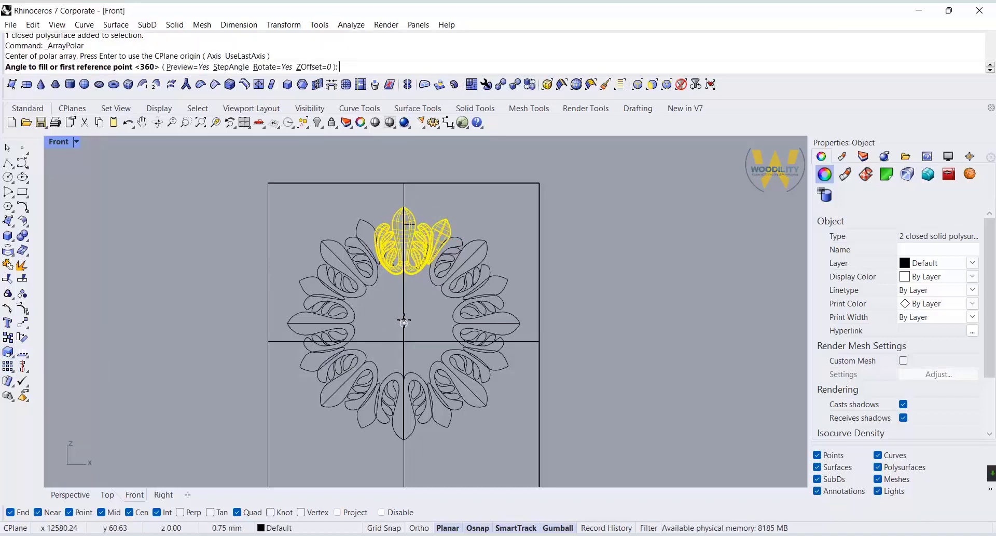
key("Return")
key("Return")
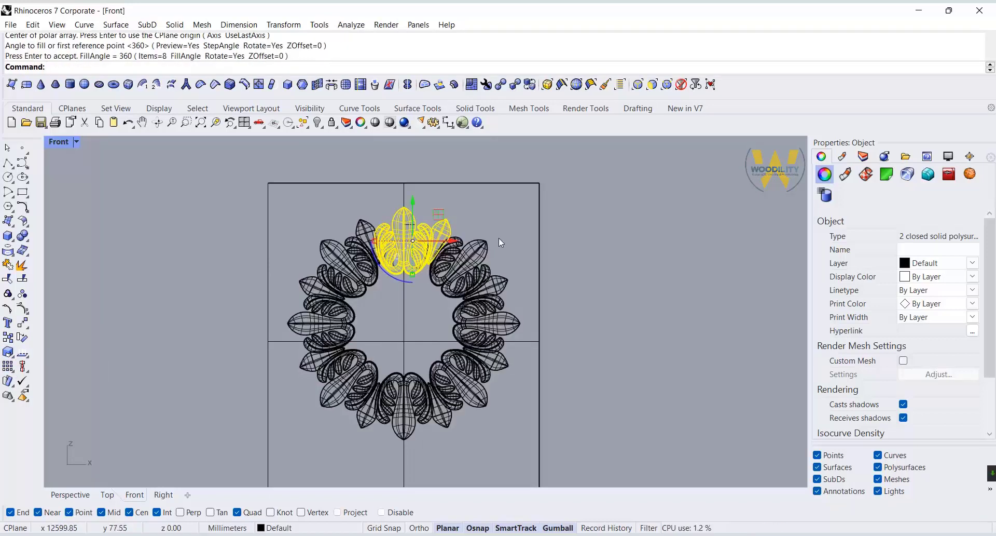
Try to merge all the arrayed leaves with one Boolean union and undo it.
left_click(500, 242)
double_click(66, 140)
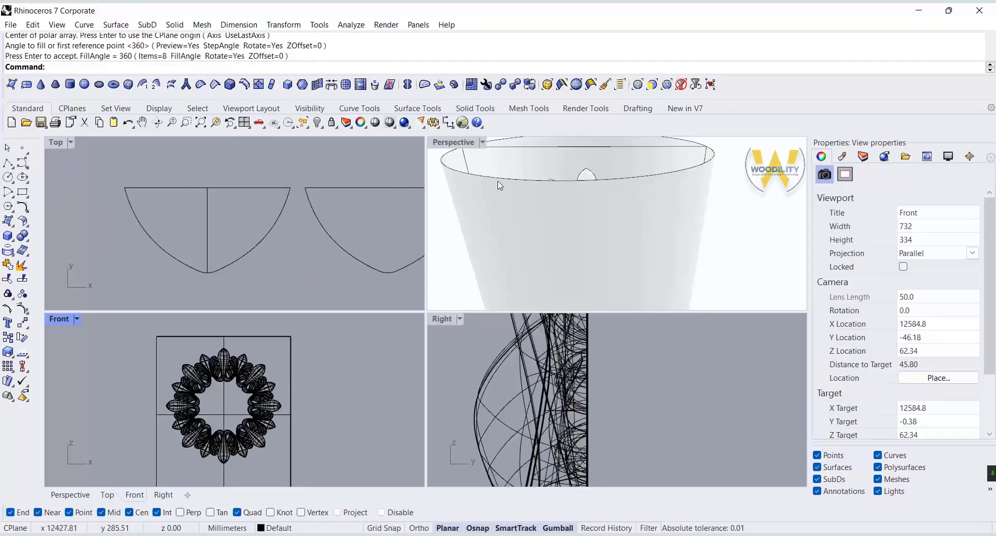
right_click_drag(500, 185, 307, 347)
left_click_drag(124, 343, 329, 478)
left_click(23, 235)
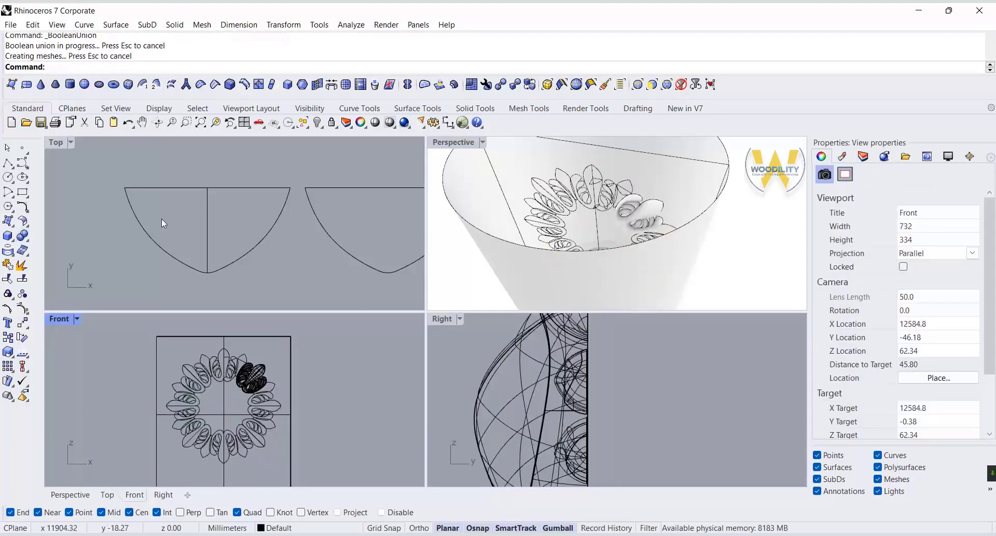
left_click(128, 123)
Copy the full ring of leaf solids from the round leg onto the square leg's top block.
scroll(218, 200, "down", 15)
scroll(305, 221, "up", 12)
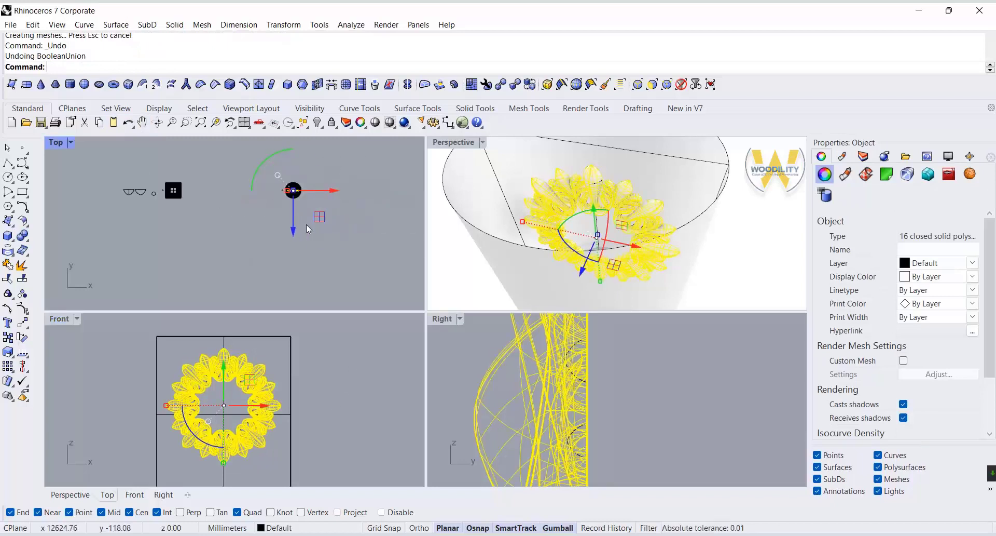
mouse_move(266, 179)
left_mouse_down()
mouse_move(266, 195)
mouse_move(266, 186)
left_mouse_up()
scroll(250, 389, "down", 20)
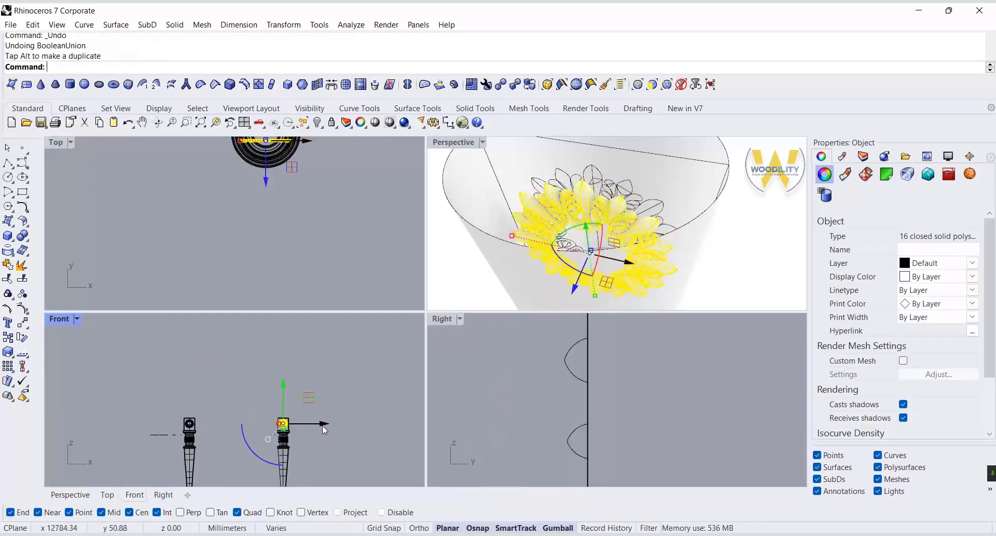
left_click_drag(323, 425, 229, 439)
scroll(281, 432, "up", 20)
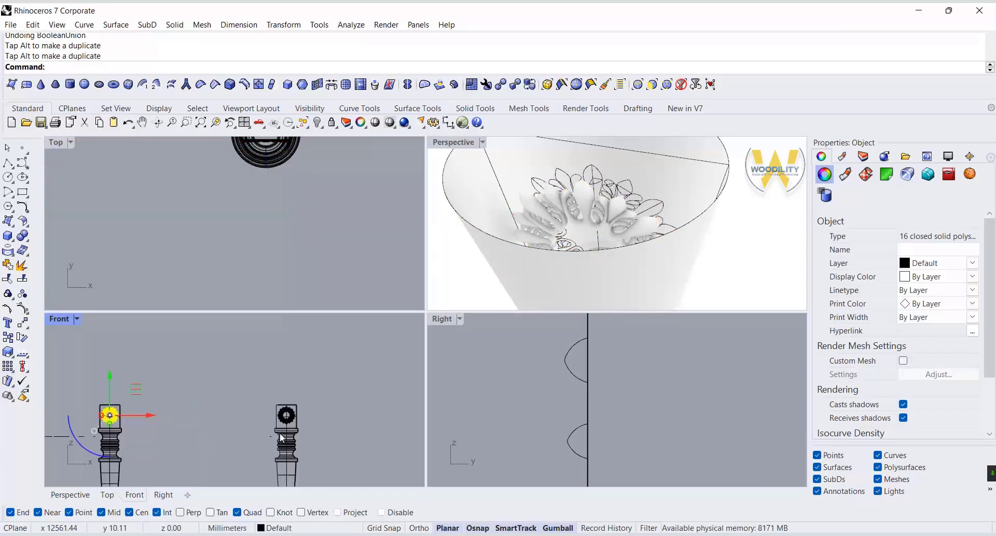
scroll(197, 371, "down", 2)
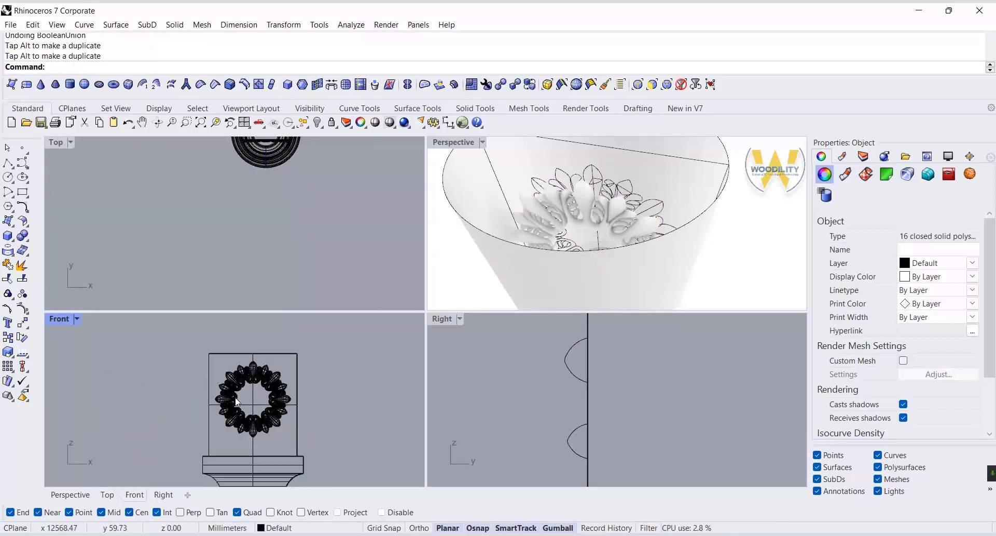
scroll(236, 401, "down", 8)
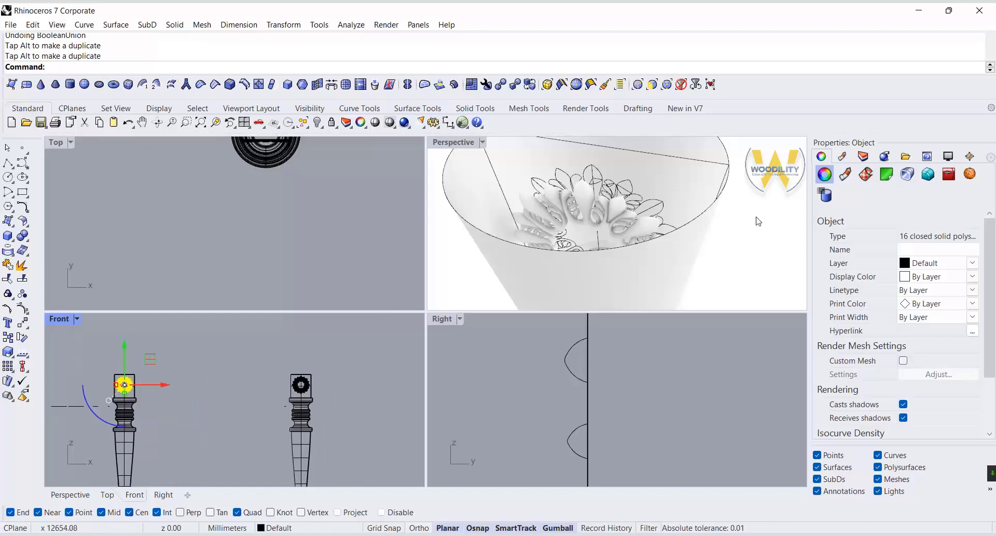
Center the copied leaf ring on the square leg's top block in the front view.
scroll(758, 222, "down", 15)
right_click_drag(758, 221, 698, 195)
scroll(540, 228, "up", 12)
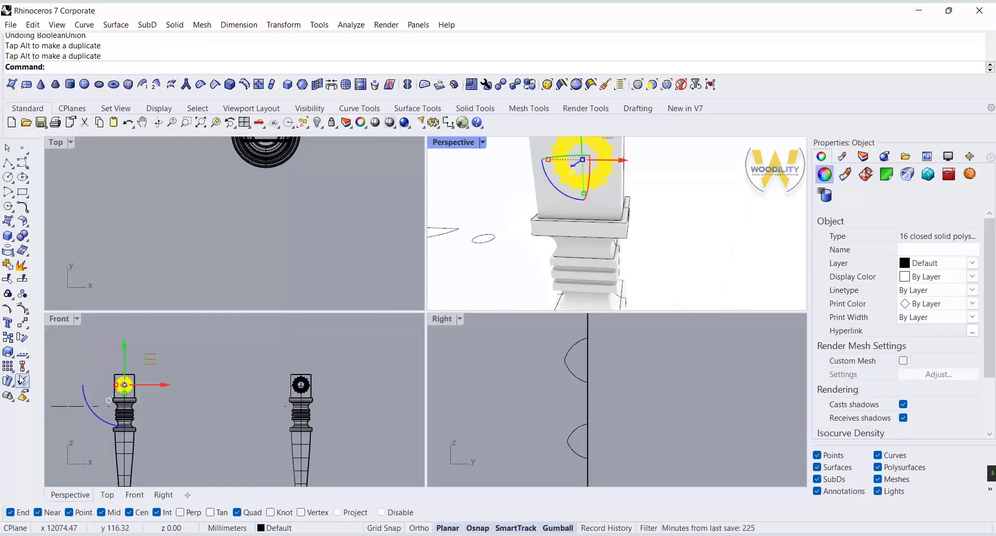
scroll(161, 441, "up", 15)
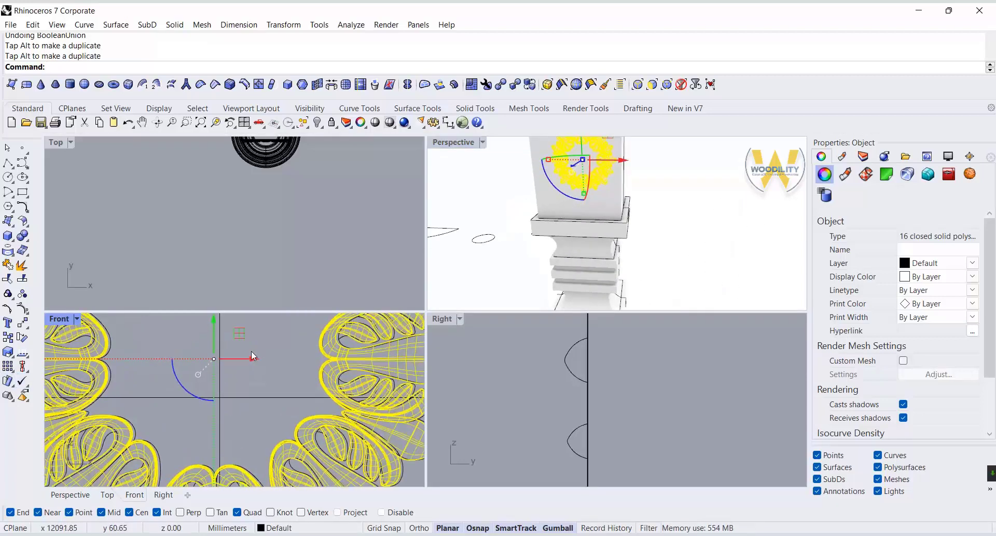
left_click_drag(251, 357, 234, 364)
scroll(241, 393, "down", 13)
Shift the leaf ring about 17.6 mm towards the front of the square block.
scroll(227, 260, "down", 17)
scroll(133, 251, "up", 8)
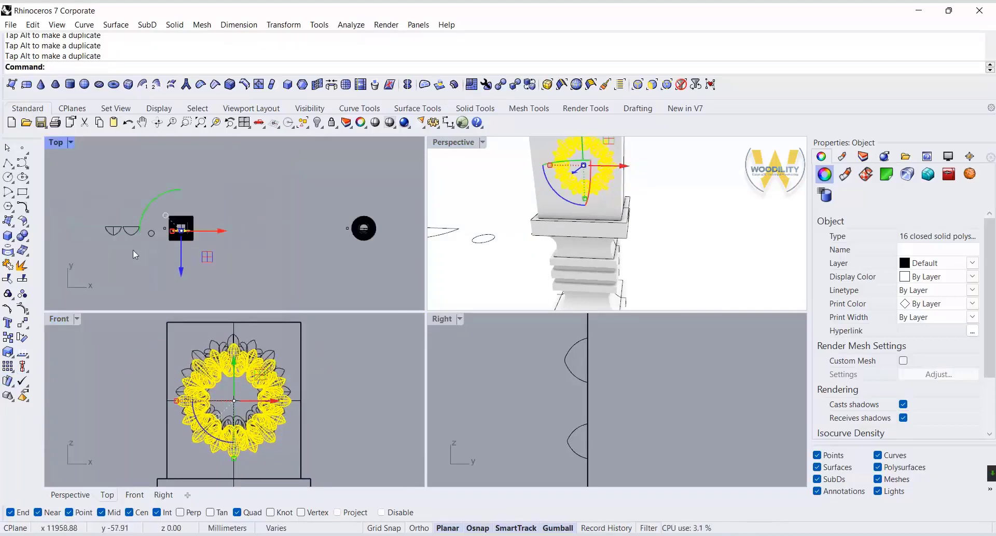
scroll(133, 251, "up", 6)
left_click_drag(185, 258, 184, 293)
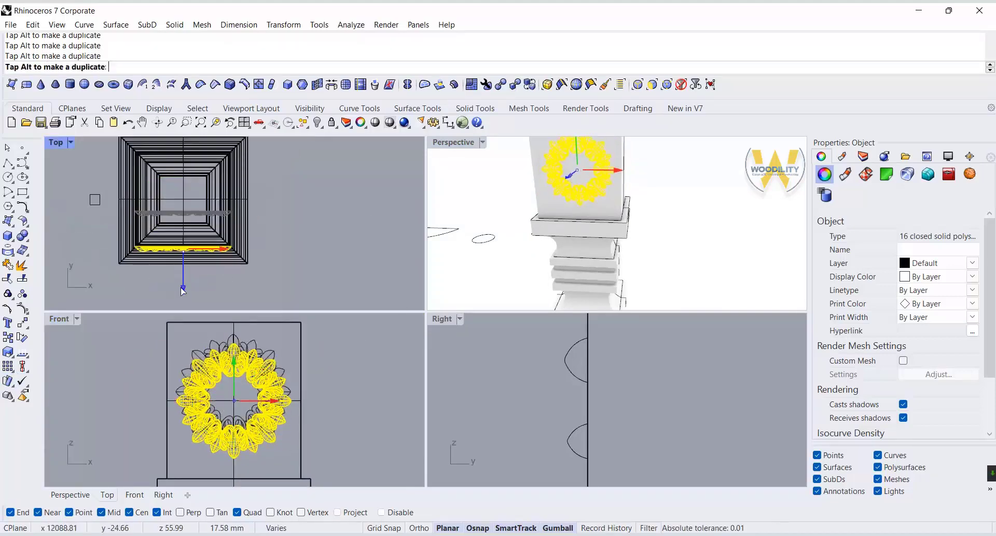
scroll(564, 411, "down", 6)
Move the leaf ring from its flat back onto the square block's front face, working in the side view.
scroll(560, 426, "up", 10)
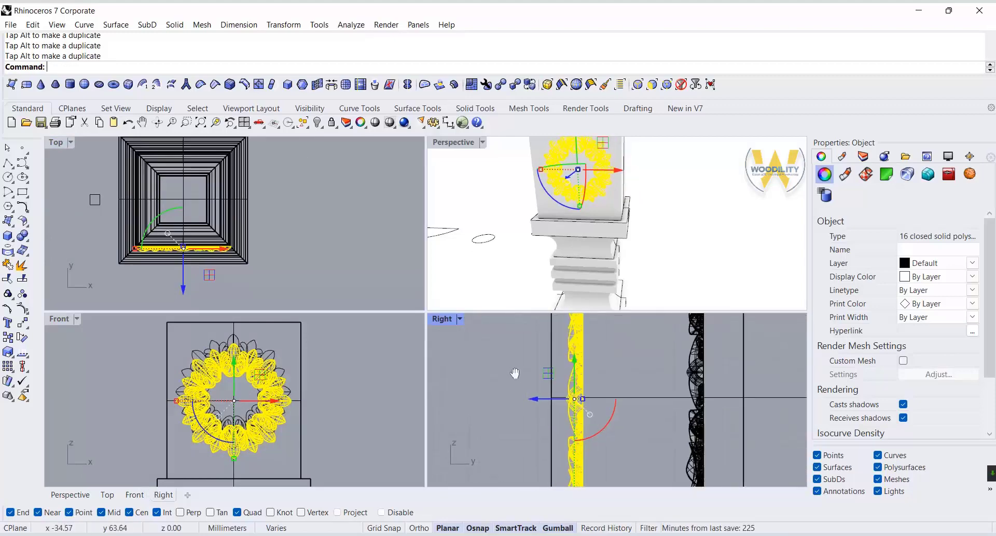
left_click(8, 366)
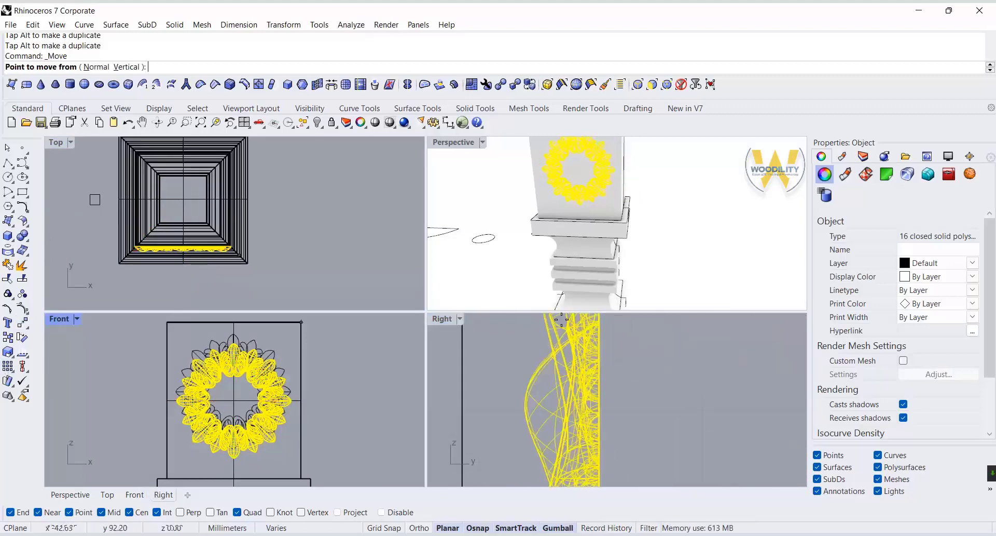
left_click(600, 336)
left_click(464, 337)
scroll(482, 384, "down", 3)
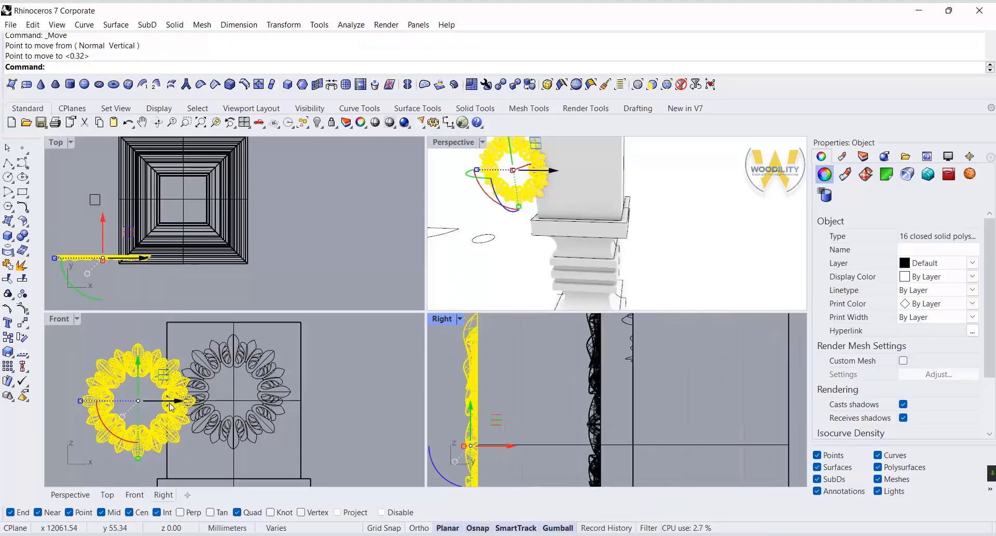
Recenter the leaf ring horizontally on the block, raise it slightly, and show the result in perspective.
left_click_drag(179, 402, 276, 400)
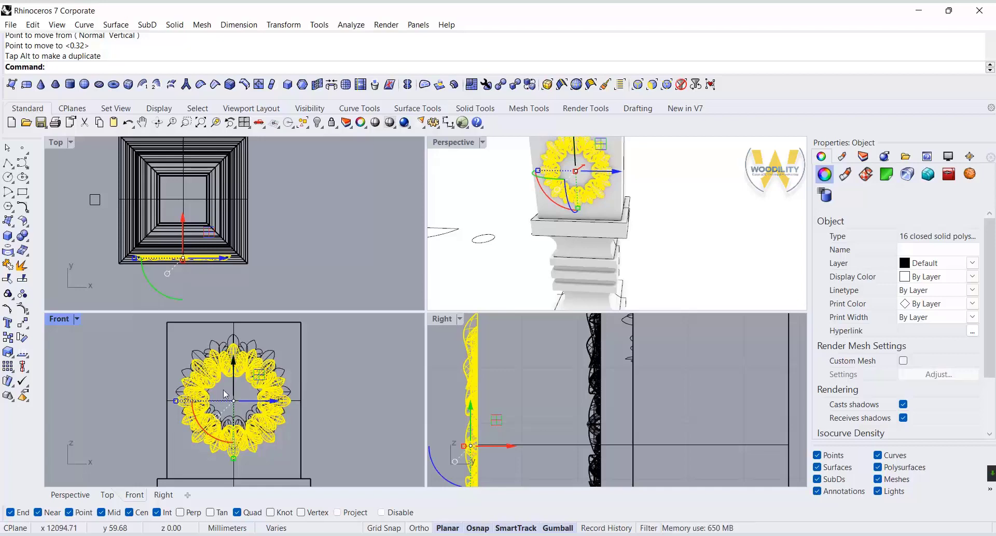
left_click_drag(234, 363, 234, 356)
double_click(450, 143)
key("Escape")
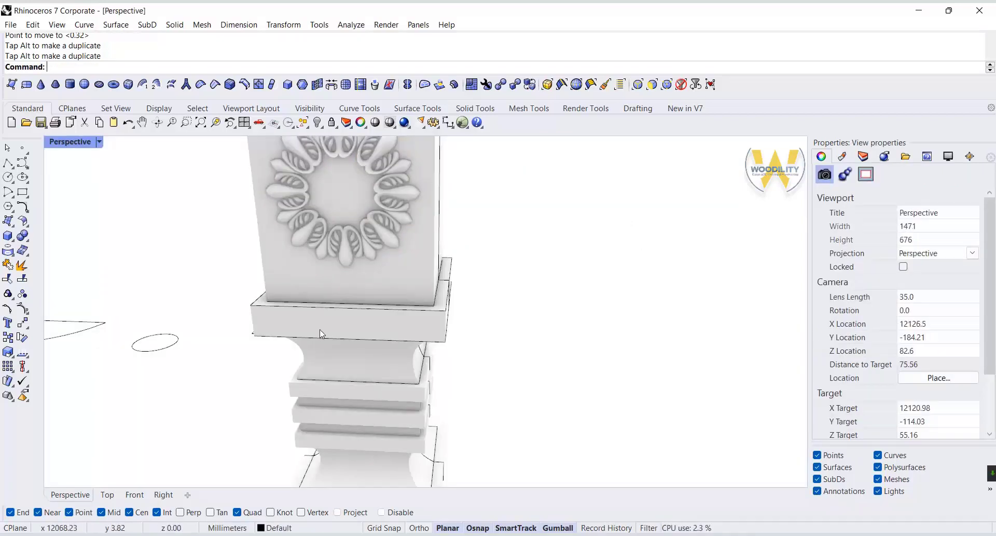
Examine how the leaf ring sits on the square block's front face from several angles.
right_click_drag(319, 330, 477, 370)
scroll(476, 370, "down", 4)
scroll(242, 305, "up", 2)
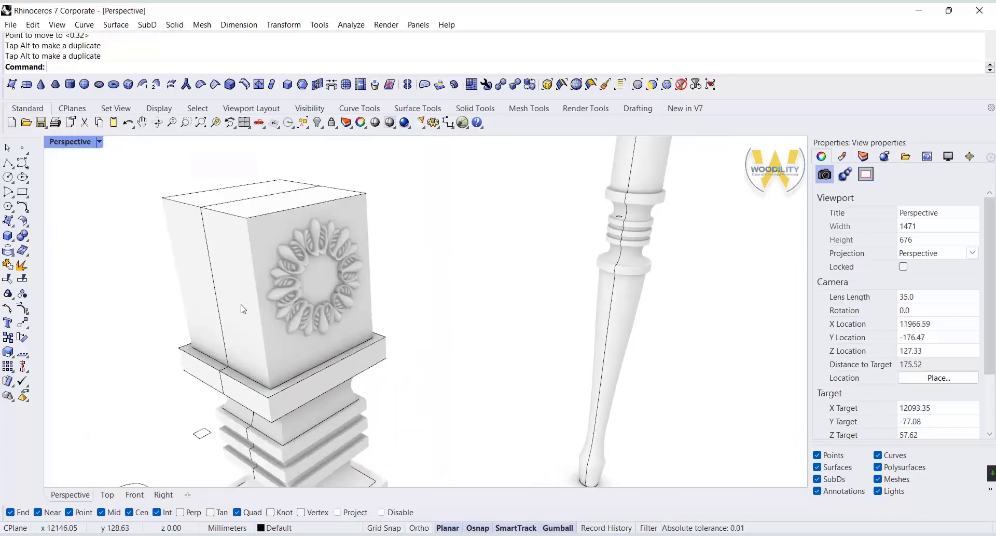
left_click(291, 303)
key("Escape")
scroll(291, 314, "up", 12)
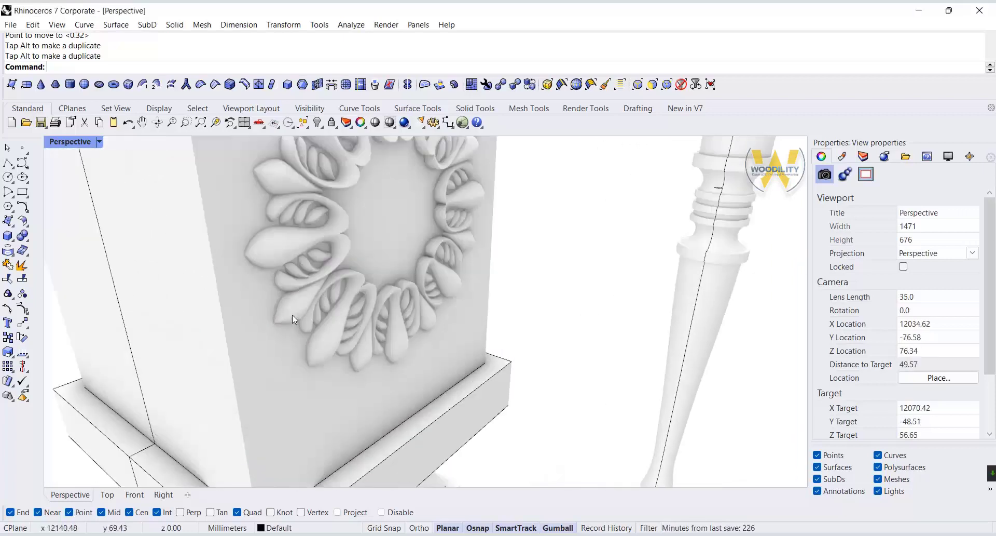
scroll(292, 314, "up", 1)
Boolean-union the ring's top central leaf with the side leaf next to it.
left_click(307, 275)
scroll(457, 358, "down", 4)
left_click(450, 176)
left_click(425, 176)
left_click(22, 236)
left_click(453, 173)
left_click(425, 174)
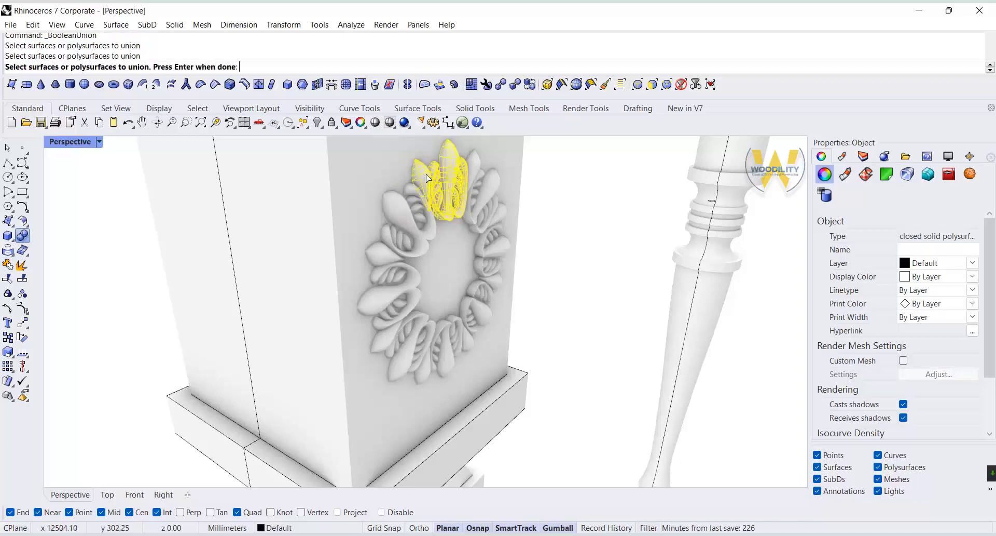
right_click(426, 174)
Boolean-union all the leaves around the carved ring on the square block into a single closed solid.
left_click(426, 175)
left_click(22, 236)
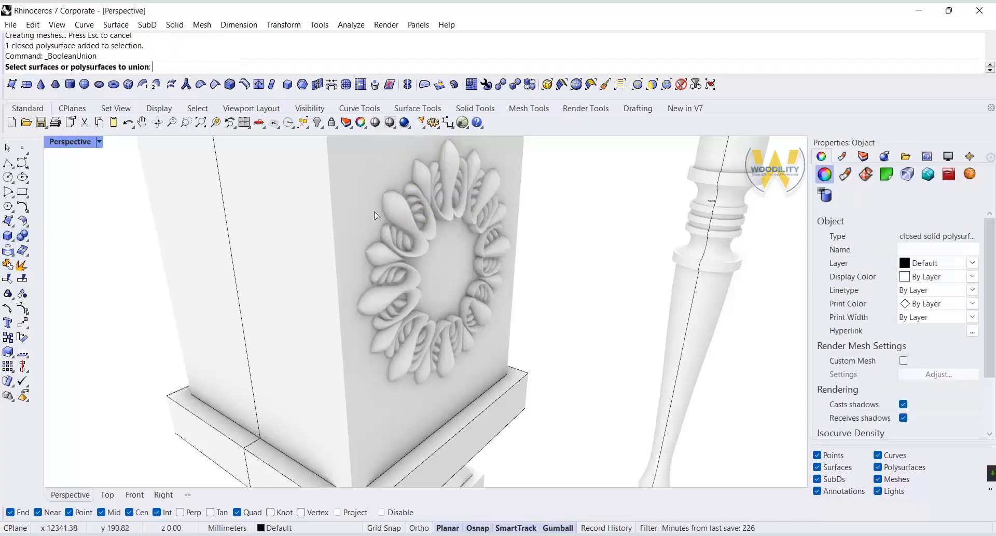
left_click(402, 213)
left_click(449, 182)
left_click(480, 178)
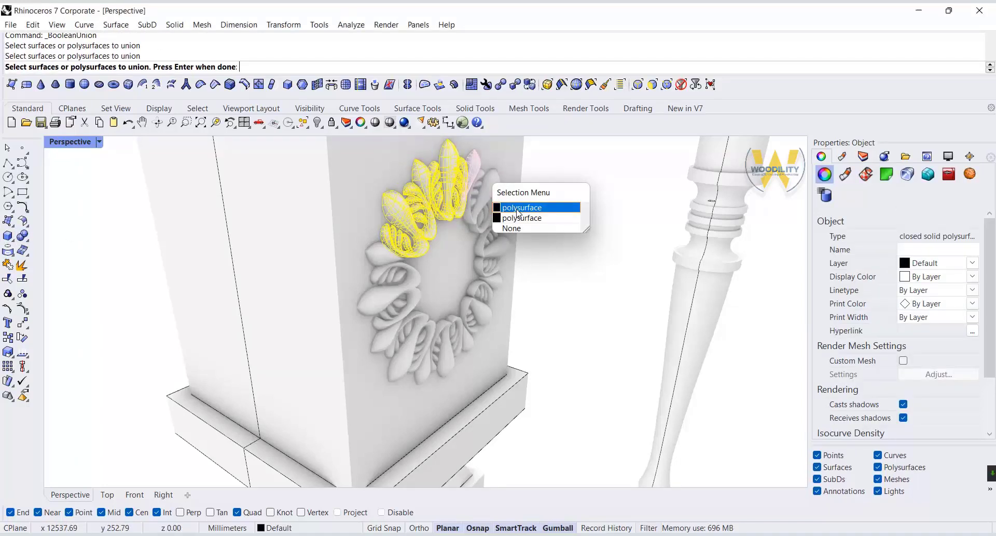
left_click(517, 208)
left_click(482, 310)
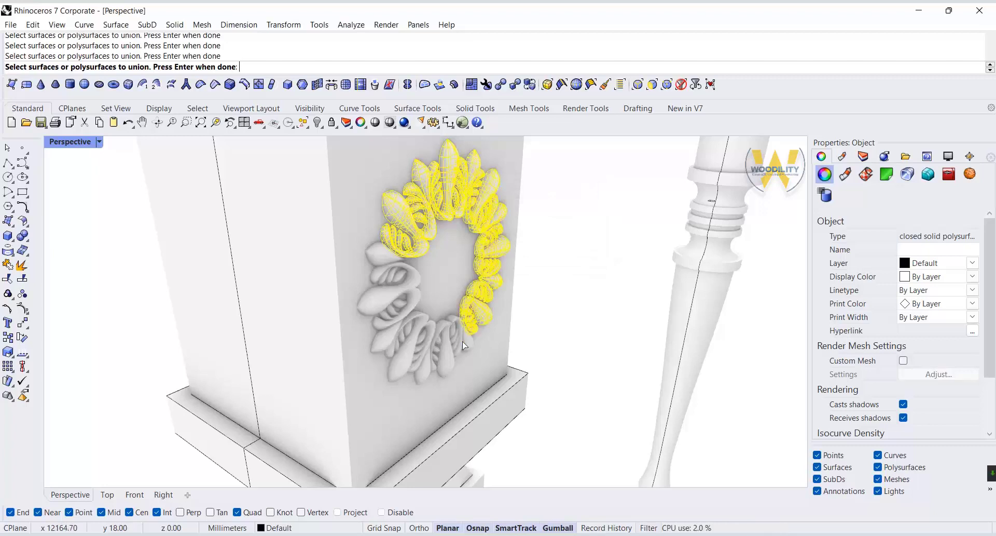
left_click(444, 354)
left_click(482, 388)
left_click(426, 357)
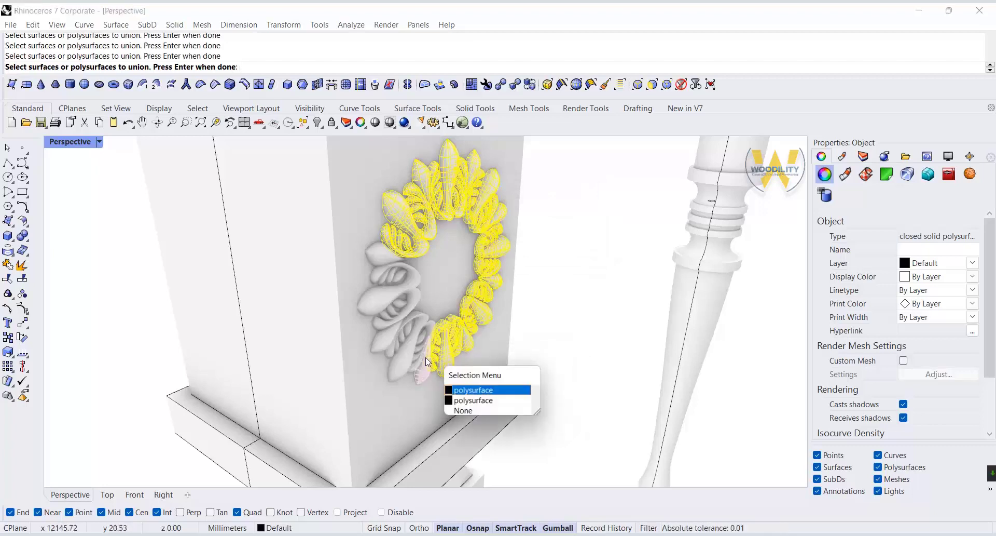
left_click(463, 395)
left_click(388, 319)
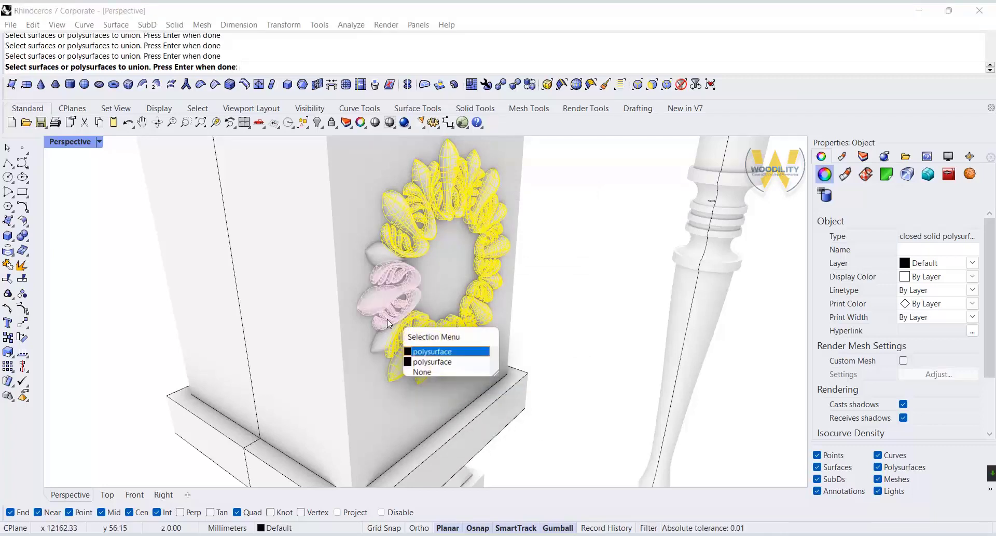
left_click(425, 353)
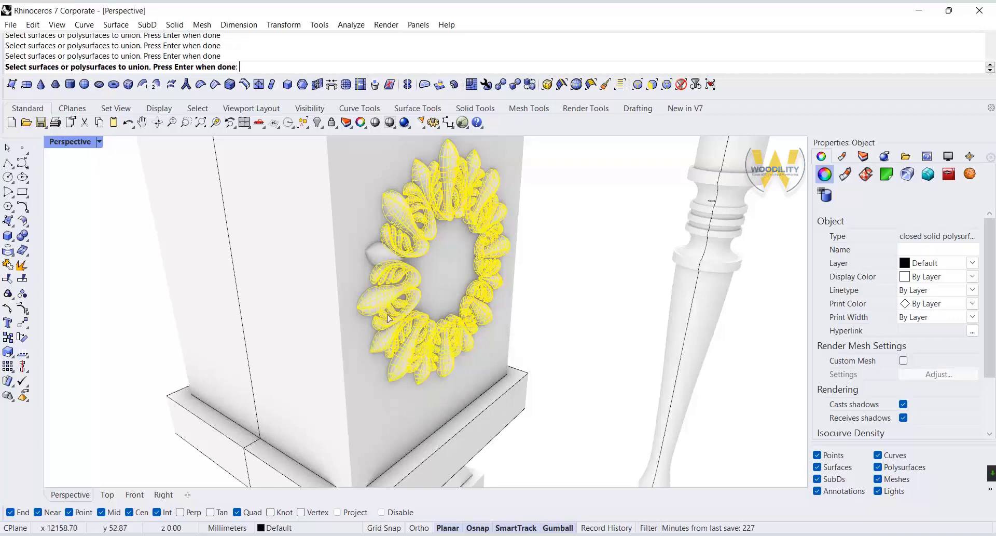
left_click(393, 282)
scroll(319, 354, "down", 3)
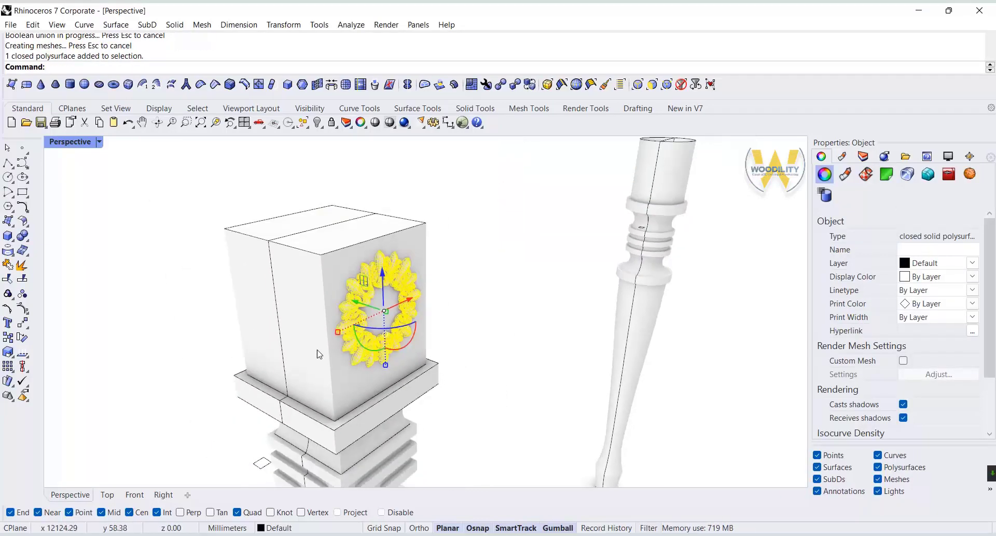
Polar-array the united leaf ring about the square leg's center in the top view, with 4 items over 360 degrees.
double_click(77, 142)
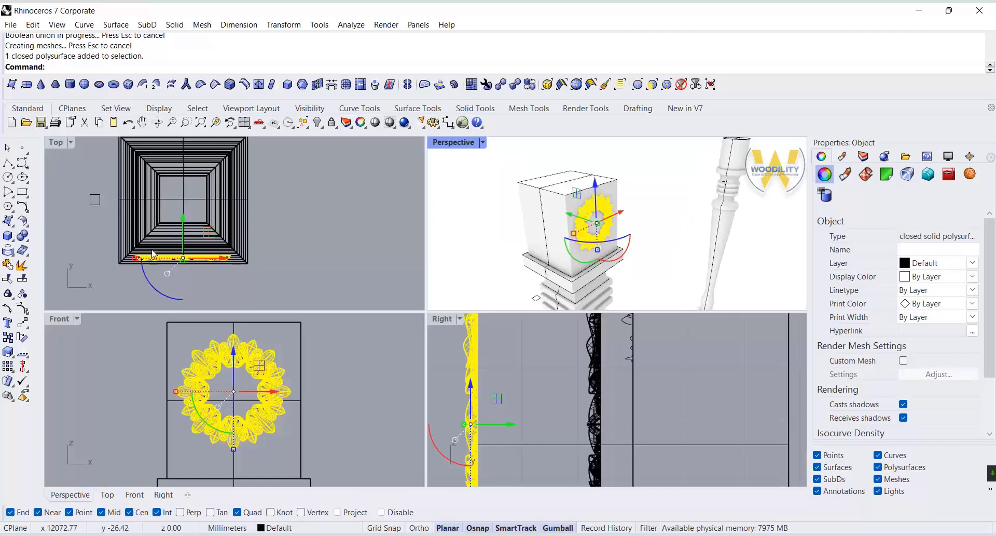
scroll(152, 251, "up", 4)
right_click_drag(181, 179, 197, 197)
left_click(14, 369)
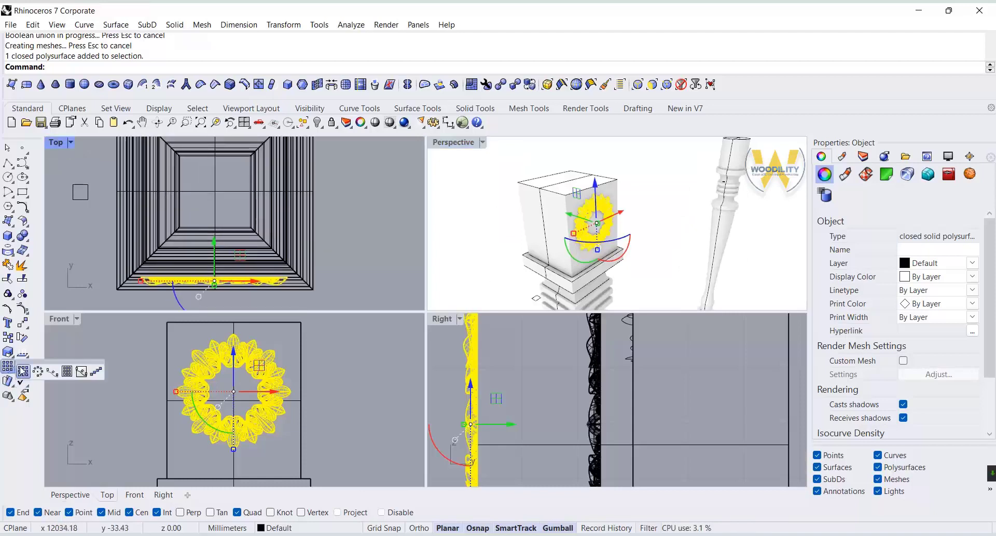
left_click(38, 371)
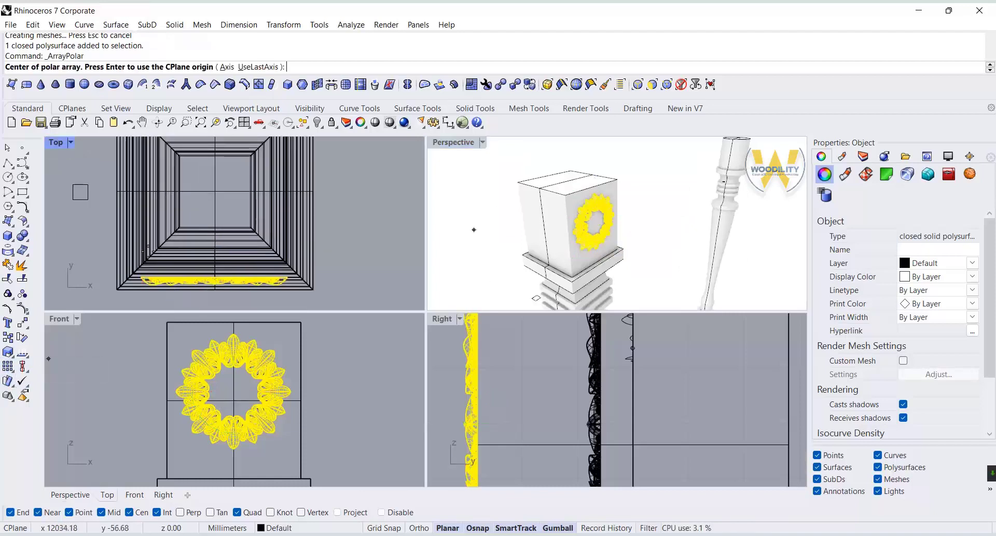
left_click(215, 190)
type("4")
key("Return")
key("Return")
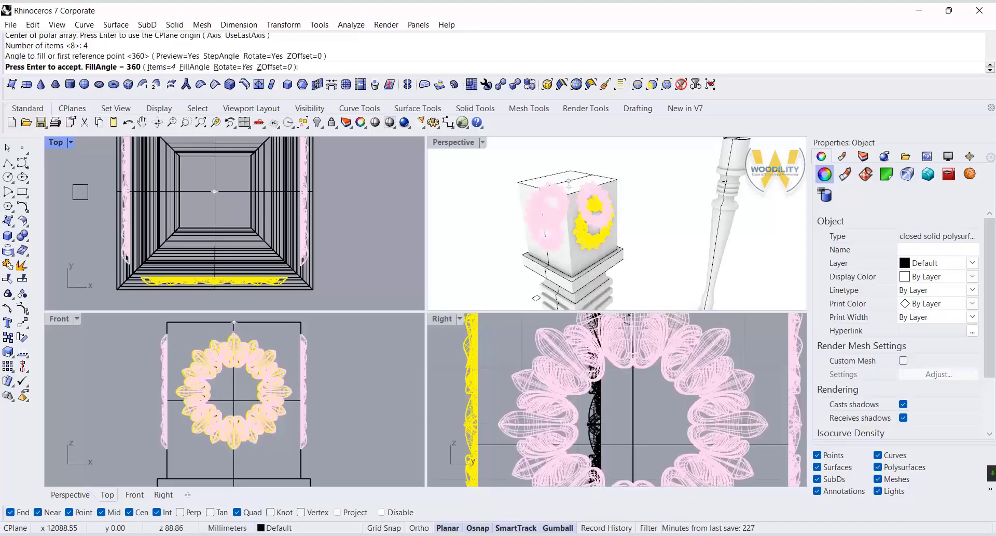
key("Return")
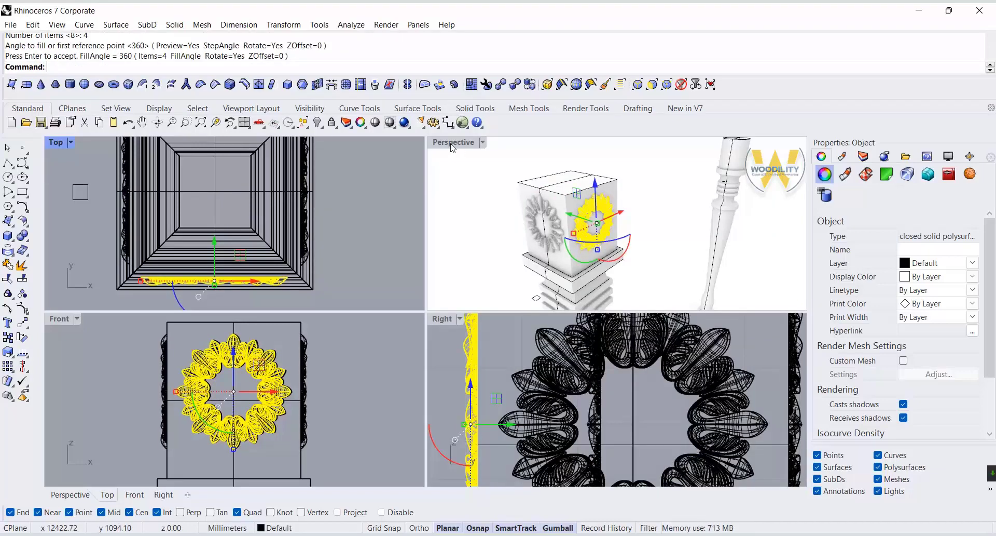
Examine the carved rings on the square block's faces up close and on the whole leg.
double_click(452, 144)
right_click_drag(291, 314, 400, 329)
left_click(558, 347)
right_click_drag(556, 350, 352, 414)
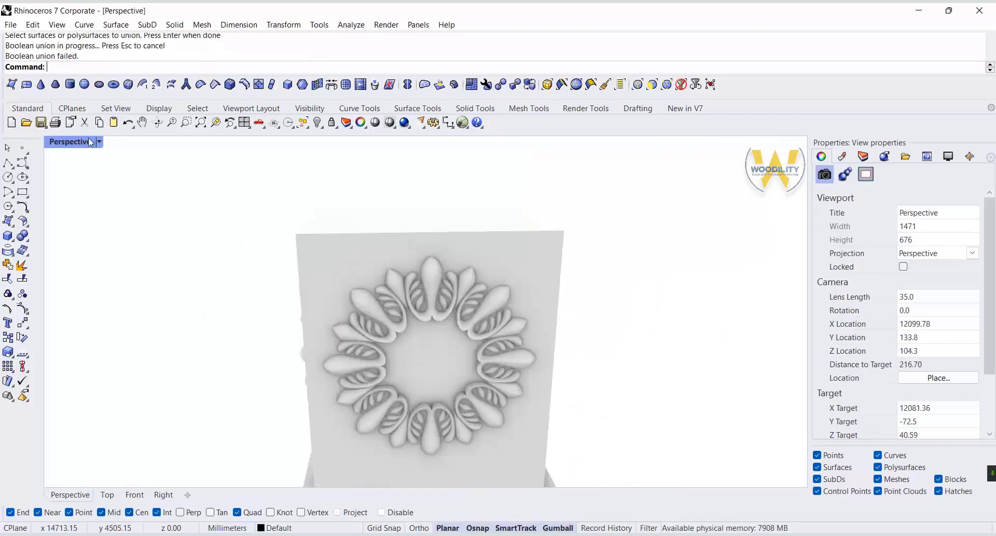
double_click(91, 141)
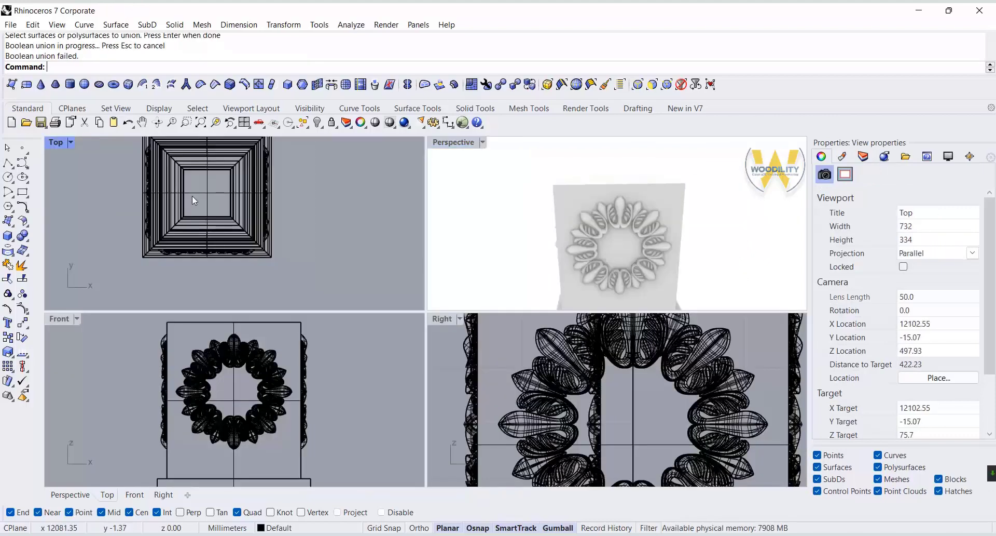
double_click(439, 145)
scroll(360, 291, "down", 8)
right_click_drag(296, 289, 388, 289)
scroll(332, 295, "down", 6)
right_click_drag(329, 296, 250, 336)
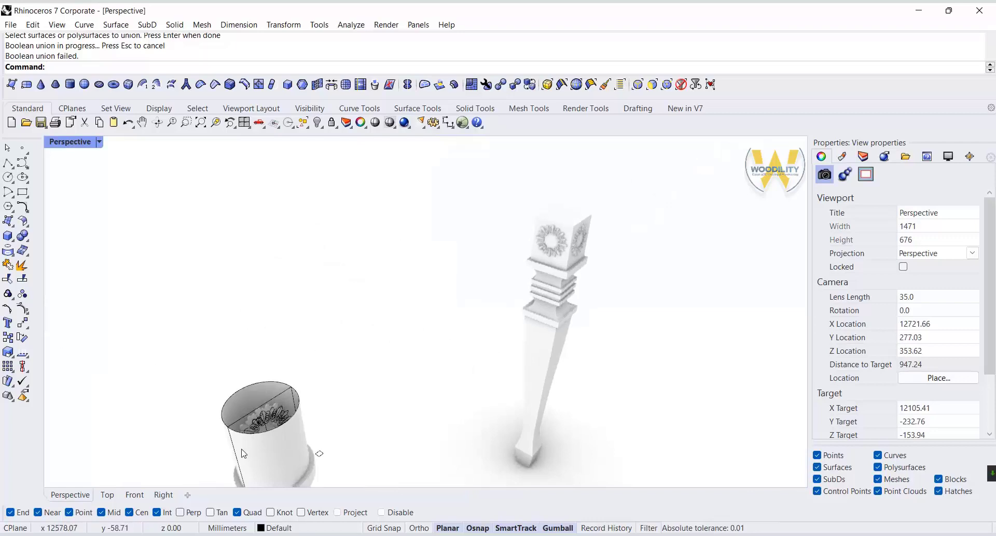
Move the leaf ring and its construction curves out of the round leg to one side, working in the front view.
left_click(163, 494)
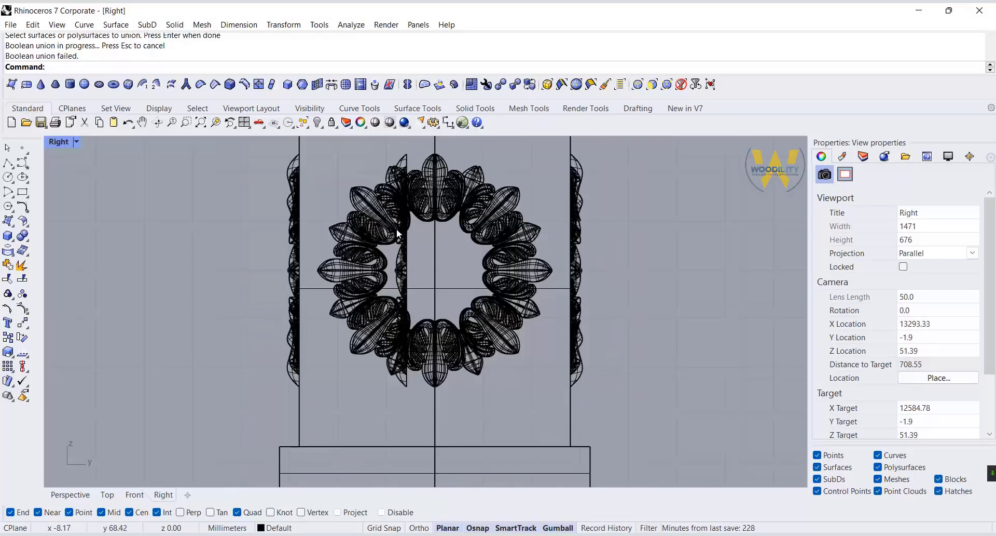
scroll(344, 285, "down", 5)
double_click(59, 142)
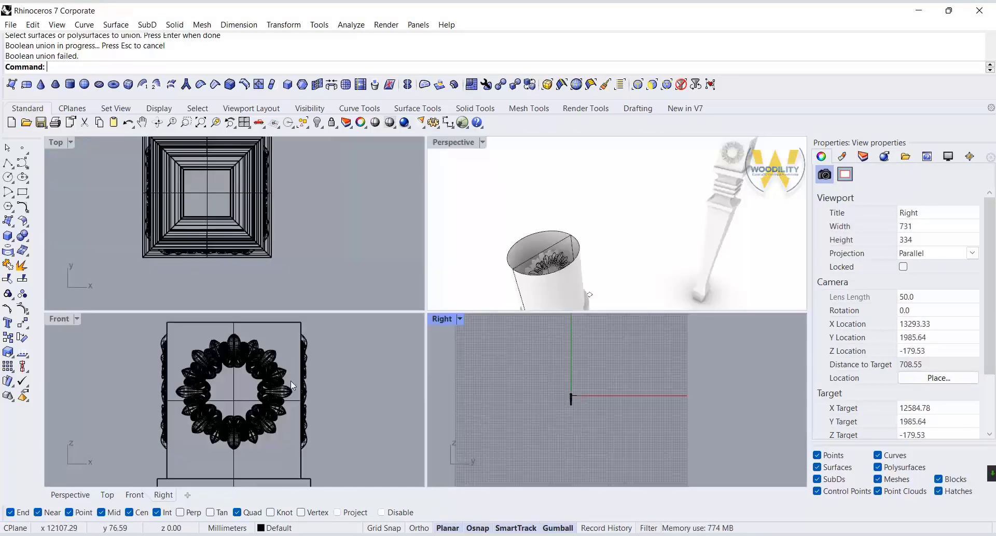
scroll(206, 329, "down", 3)
scroll(247, 372, "up", 4)
left_click(250, 343)
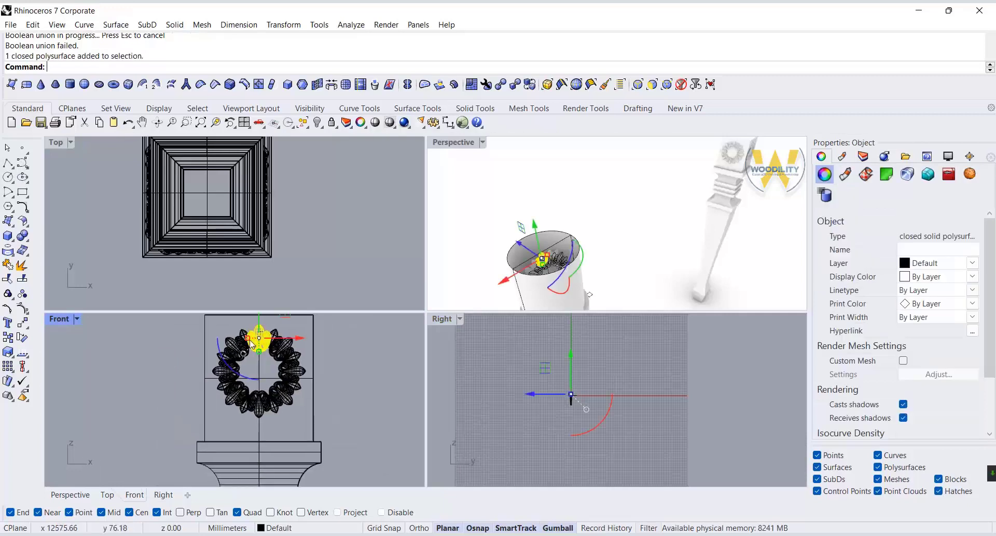
left_click_drag(159, 326, 329, 421)
left_click_drag(157, 313, 346, 434)
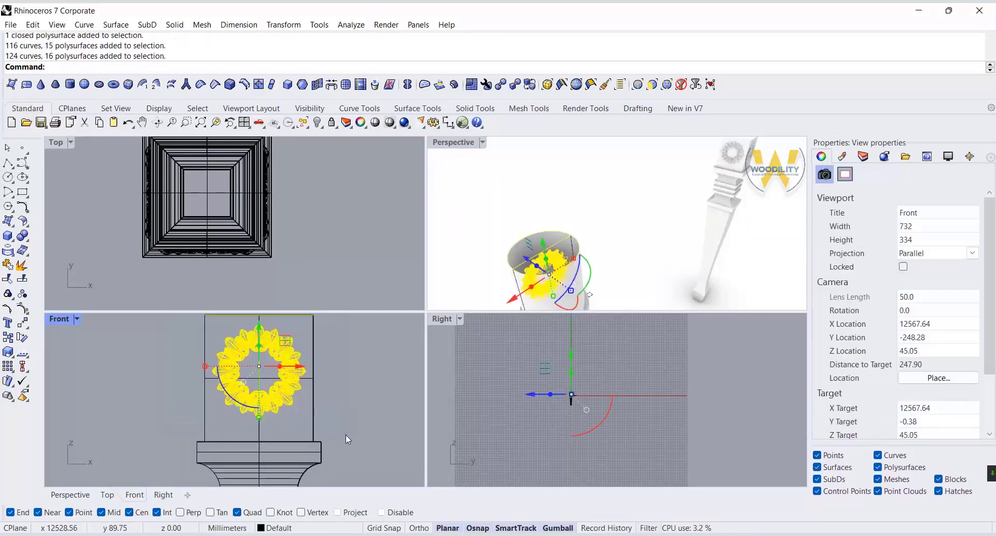
scroll(345, 435, "down", 2)
left_click(340, 386)
left_click_drag(245, 355, 368, 453)
left_click_drag(341, 391, 237, 392)
left_click(457, 149)
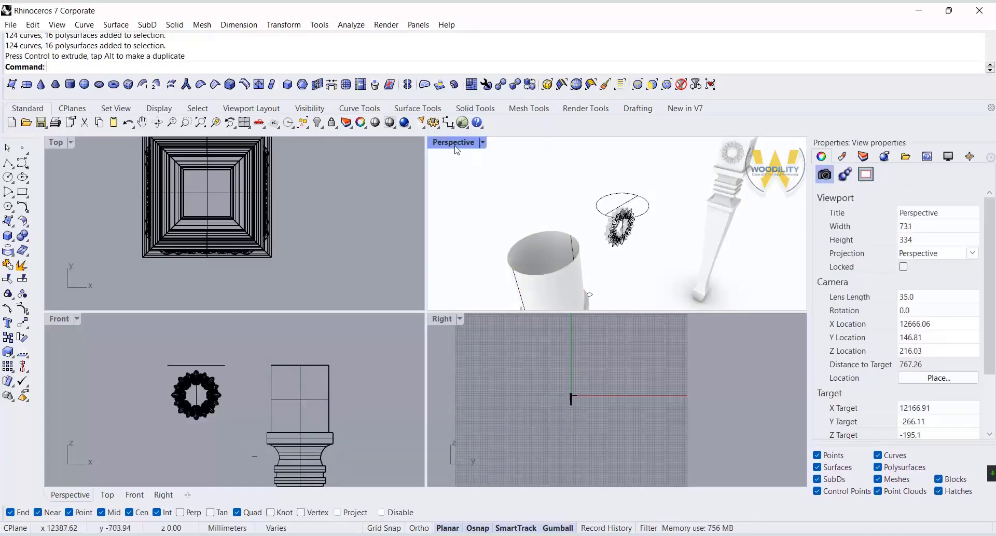
double_click(457, 148)
scroll(387, 212, "up", 5)
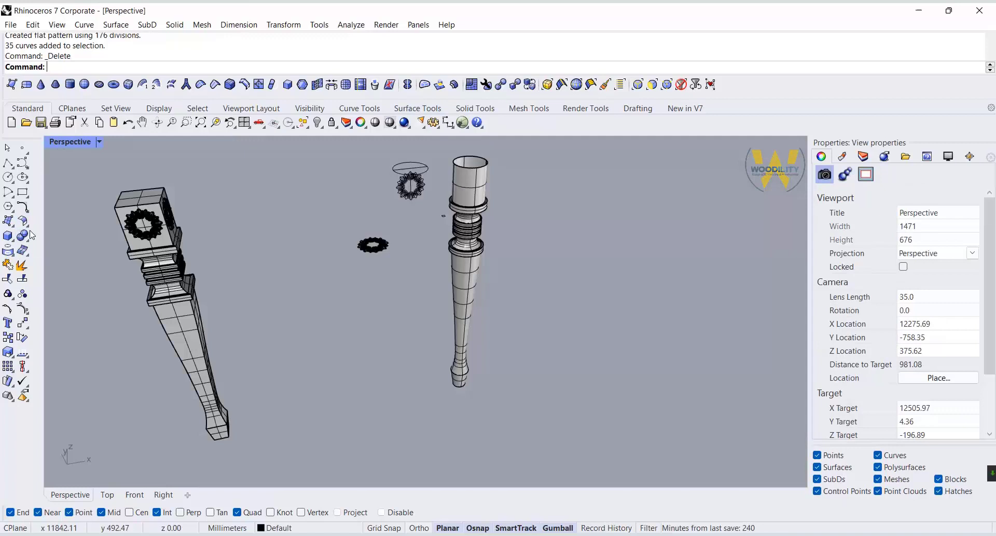
Flatten the round leg's upper cylinder between its top rim and lower edge, picking two points for the sample spacing.
left_click(24, 223)
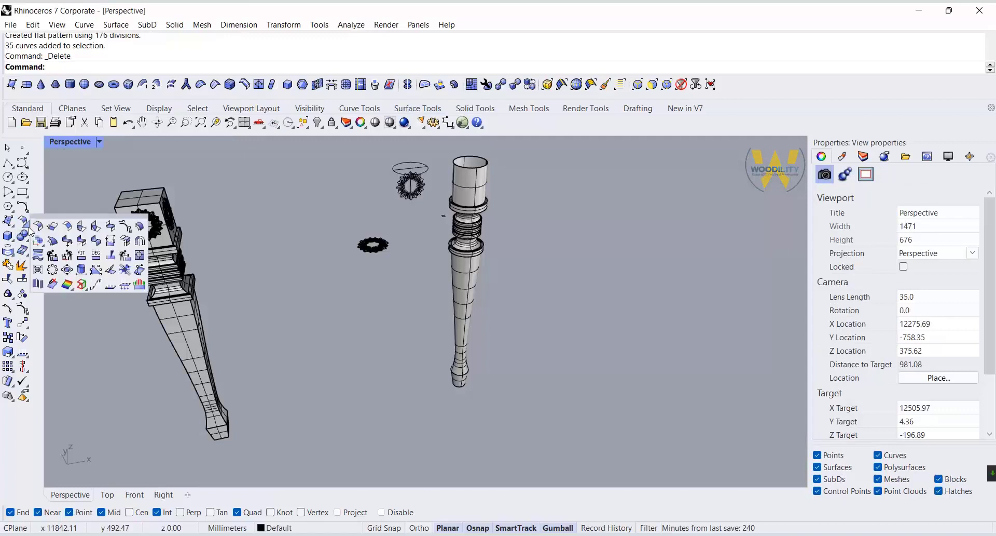
scroll(479, 155, "up", 5)
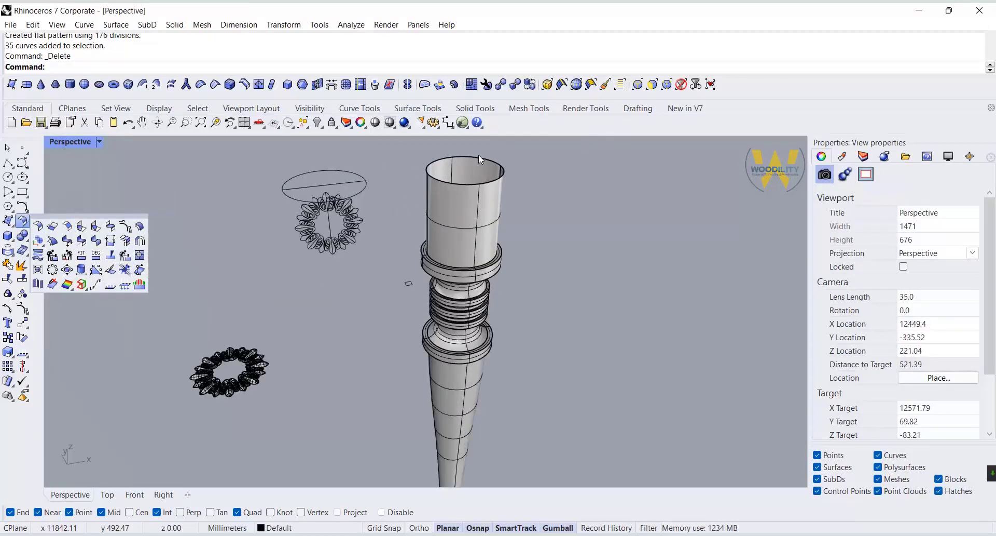
left_click(110, 268)
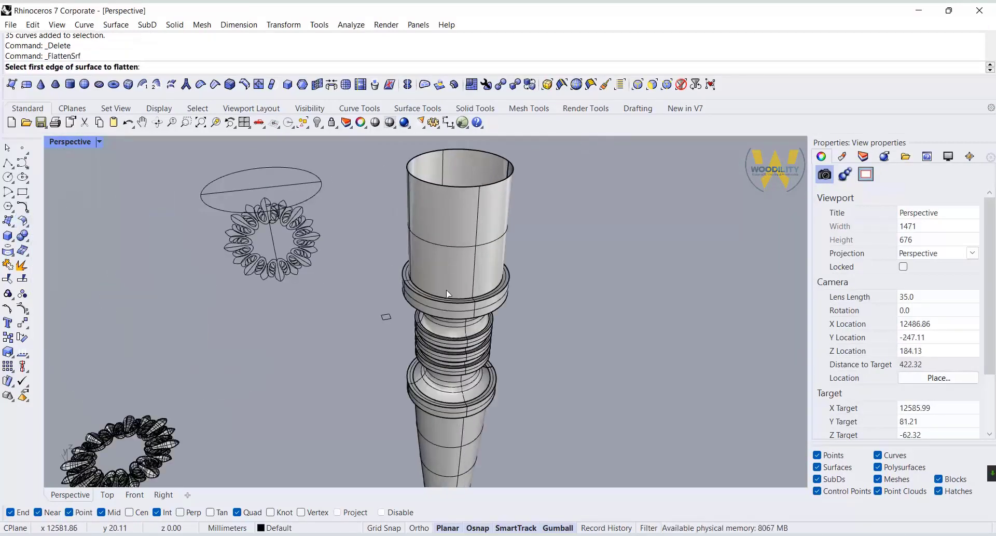
left_click(447, 186)
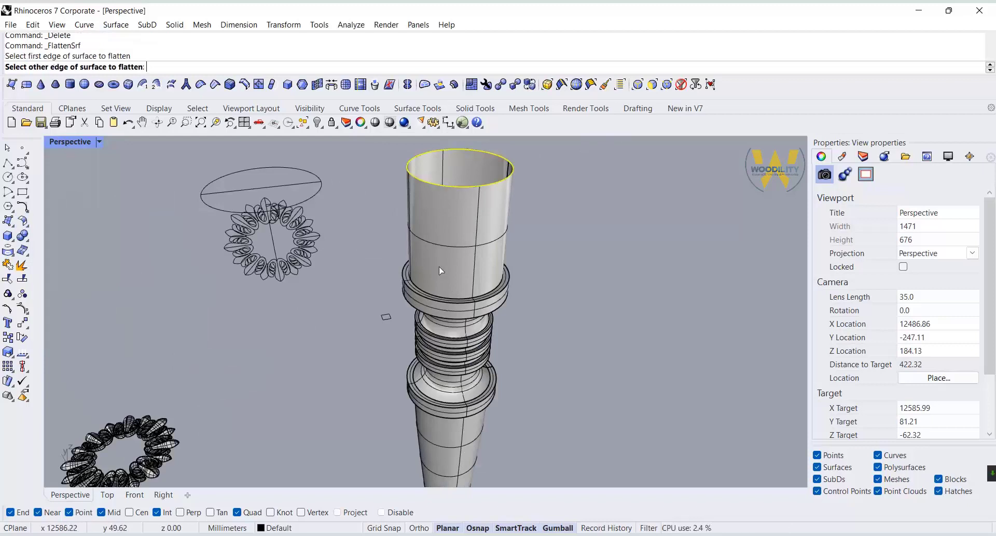
left_click(434, 298)
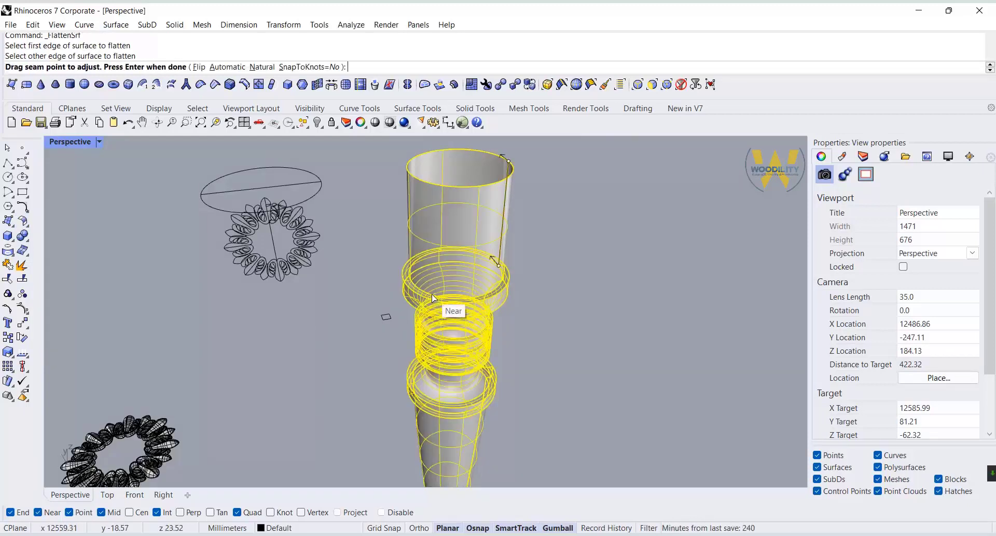
key("Return")
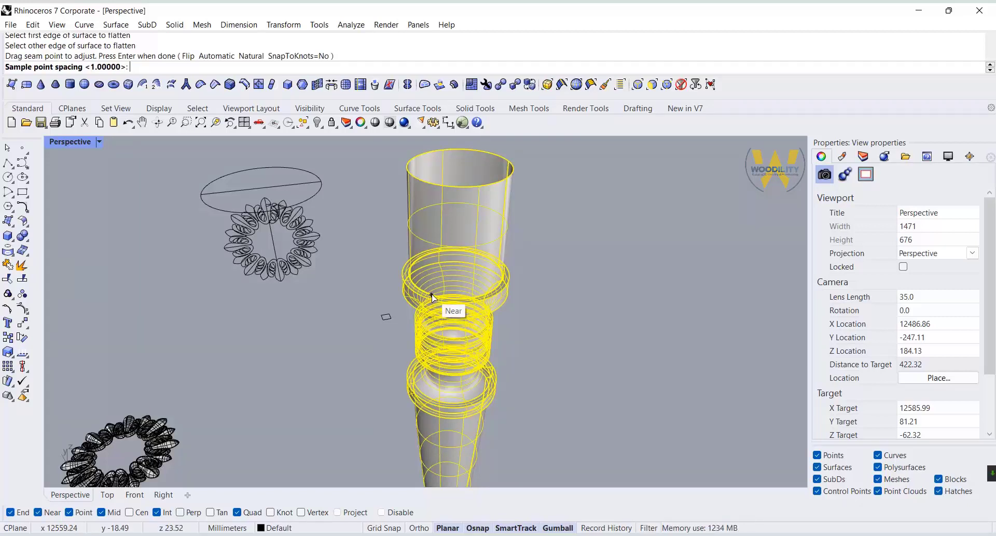
left_click(512, 165)
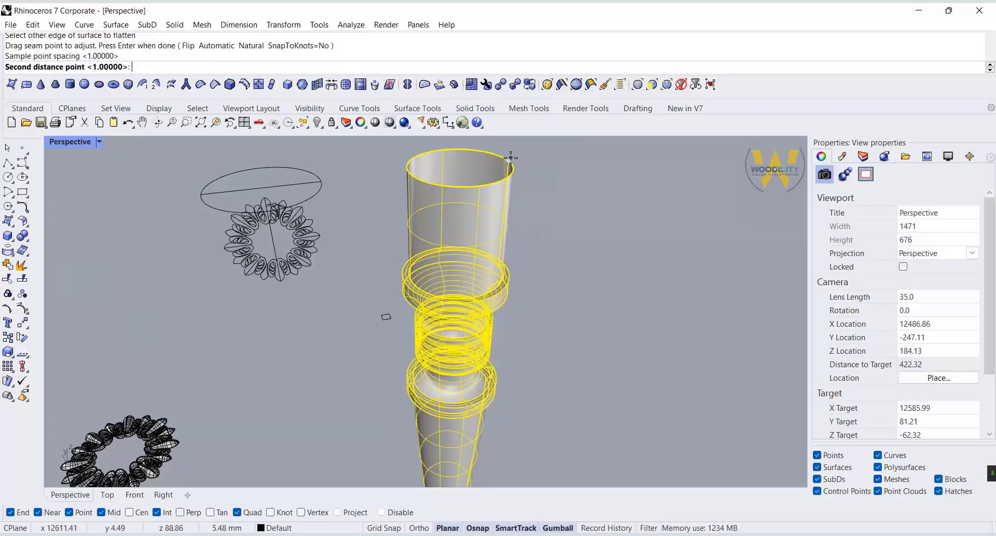
left_click(547, 162)
Move the flattened pattern curves from the world origin to the open space beside the round leg.
scroll(523, 267, "down", 8)
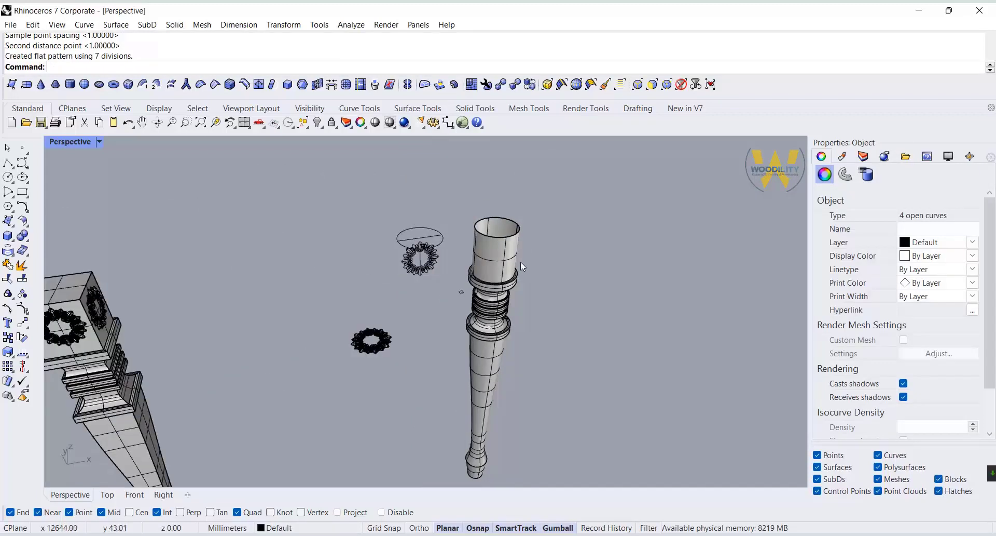
scroll(519, 245, "down", 5)
scroll(227, 287, "up", 9)
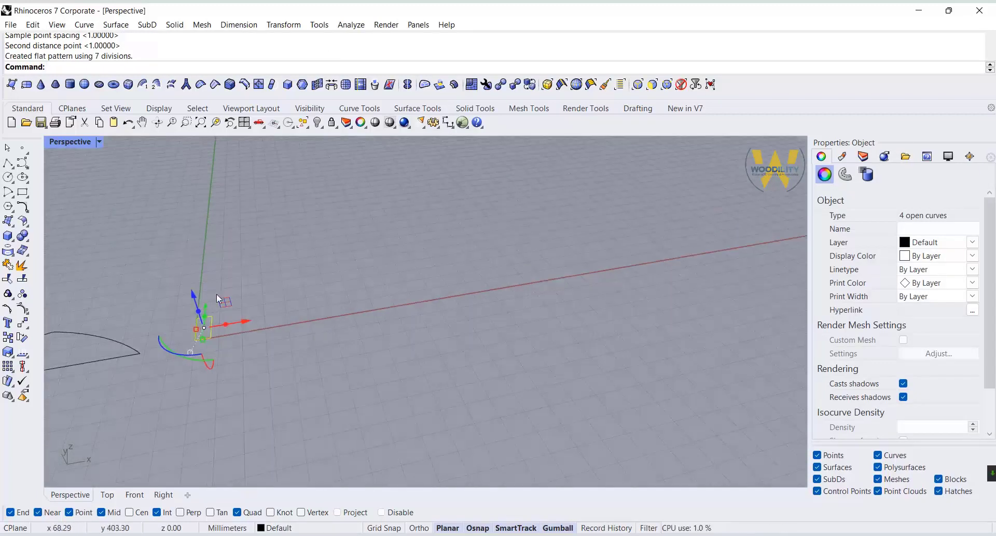
scroll(202, 310, "down", 10)
left_click_drag(230, 317, 498, 277)
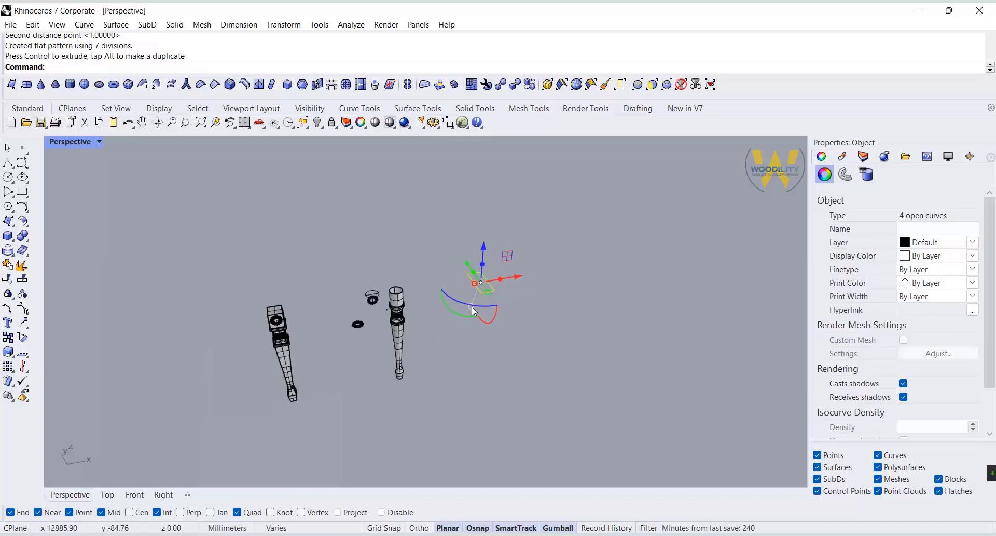
left_click(505, 331)
Join the four flat pattern curves into one closed outline and fill it with a planar surface.
scroll(490, 293, "up", 2)
left_click(480, 289)
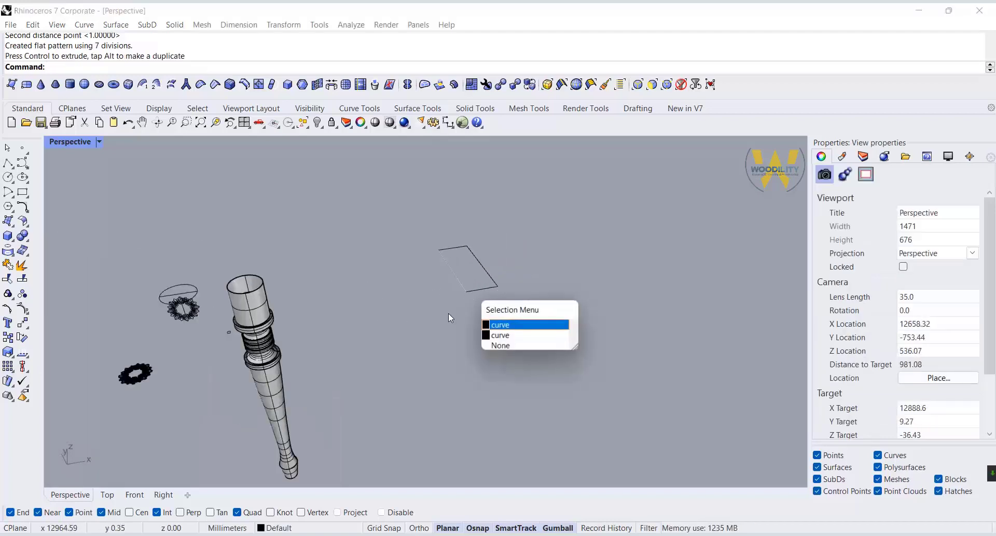
left_click_drag(515, 224, 423, 310)
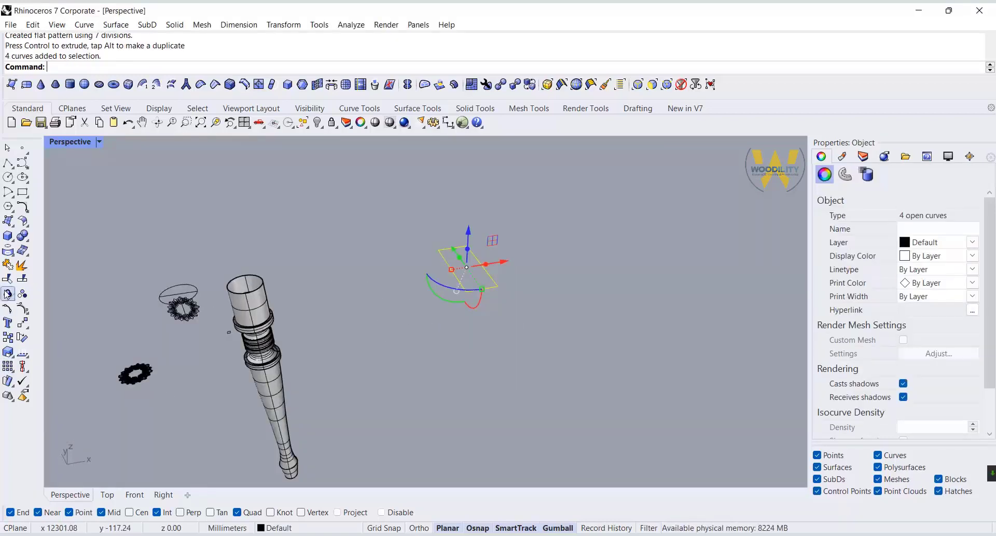
left_click(6, 264)
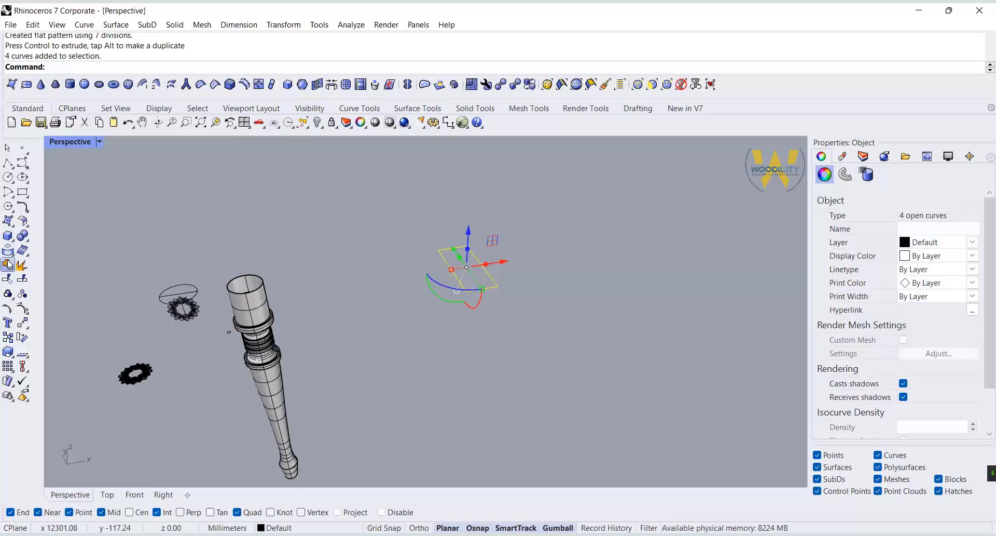
left_click(11, 224)
left_click(37, 230)
left_click(689, 416)
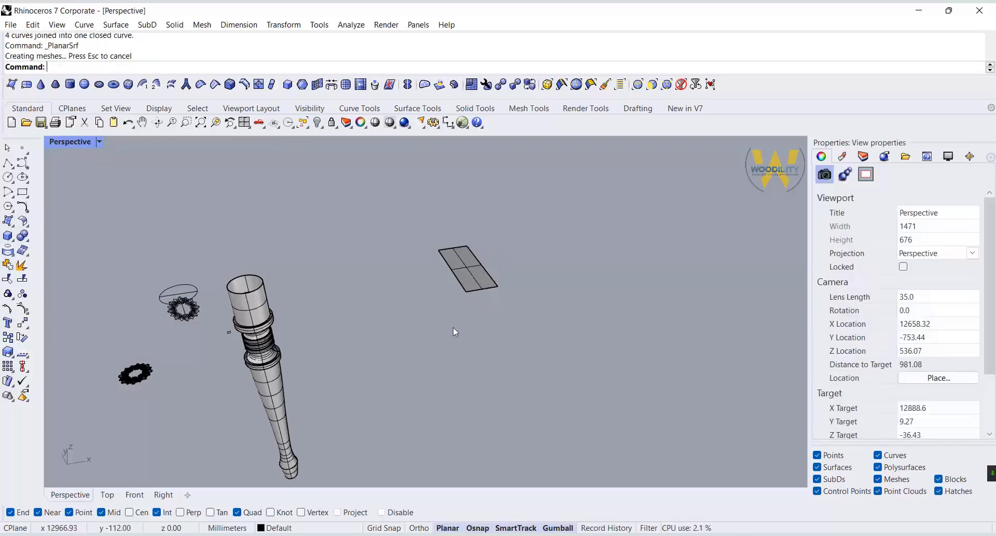
Move the flat leaf ring from its centre onto the near short edge of the flattened rectangle.
left_click(137, 372)
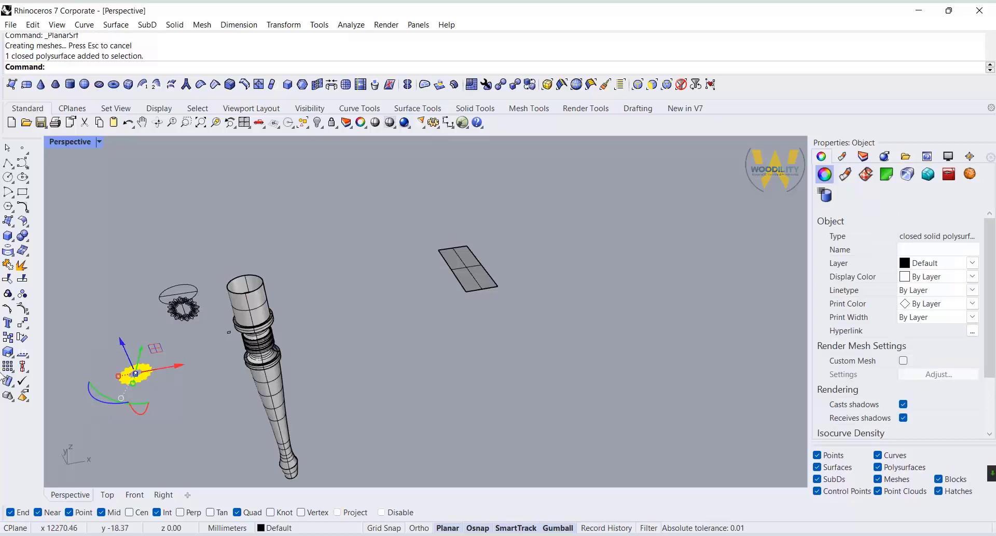
left_click(24, 324)
left_click(135, 372)
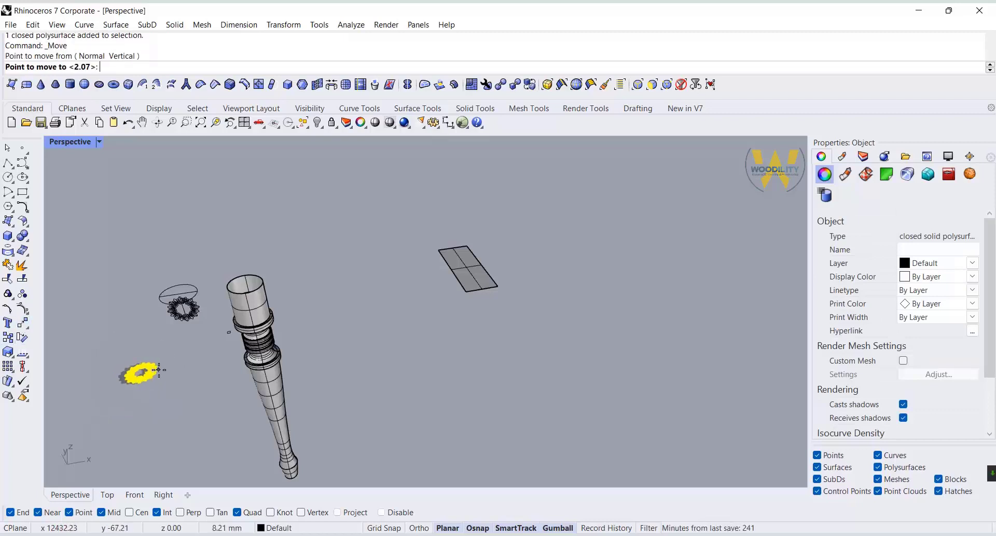
left_click(486, 288)
scroll(497, 283, "up", 6)
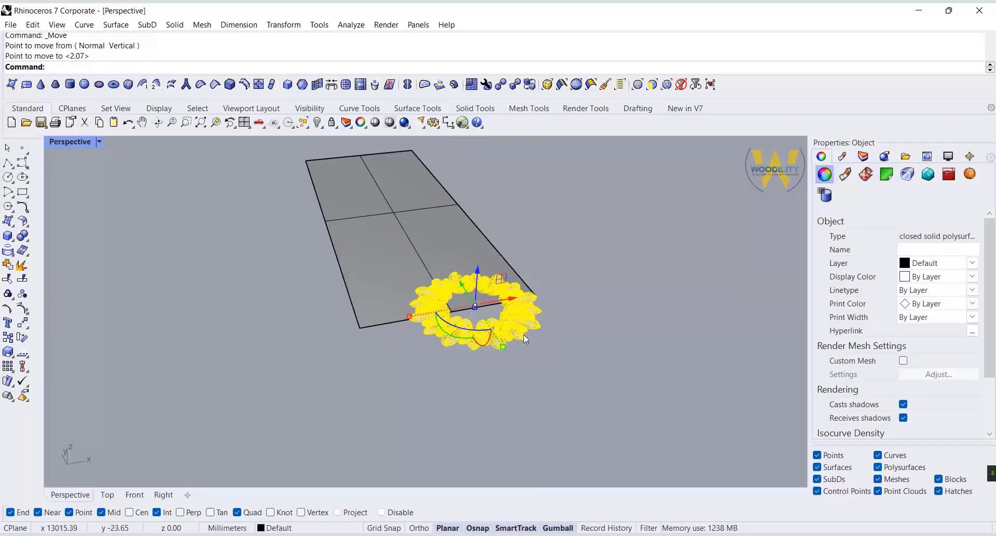
left_click_drag(474, 267, 468, 261)
left_click_drag(508, 294, 480, 298)
In the top view, shift the leaf ring along the rectangle's centre line into its lower half and scale it up slightly.
left_click(104, 496)
scroll(264, 370, "down", 3)
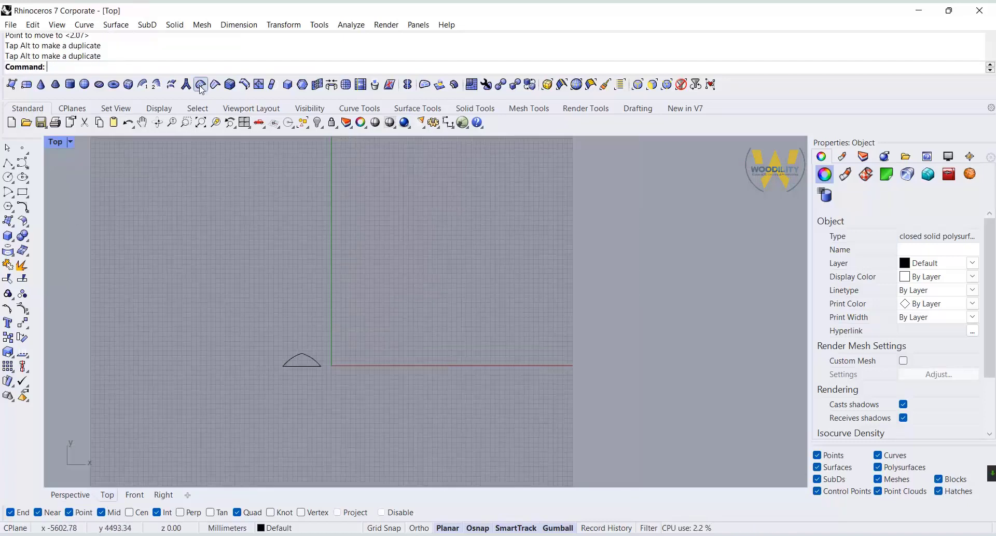
left_click(216, 123)
scroll(321, 358, "down", 4)
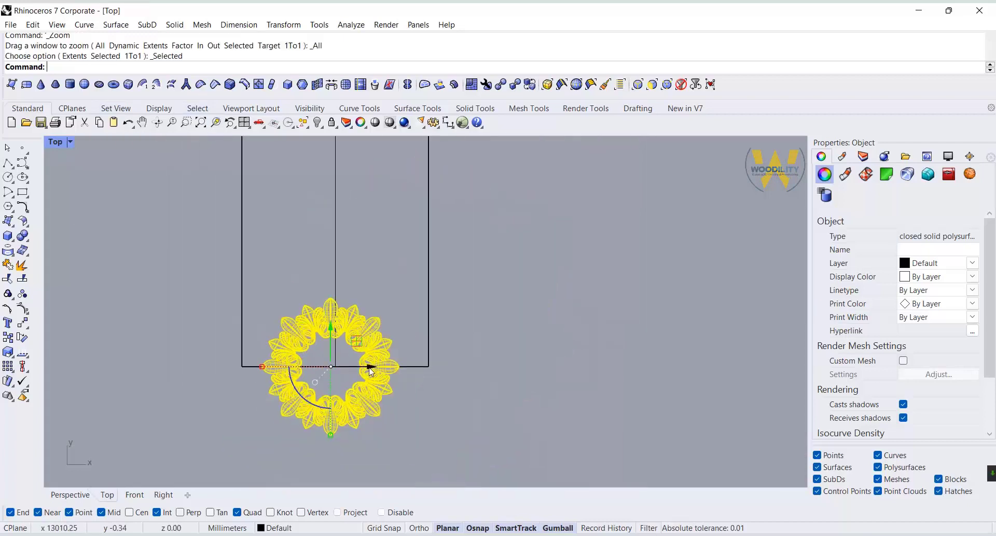
left_click_drag(372, 370, 318, 230)
scroll(263, 352, "up", 2)
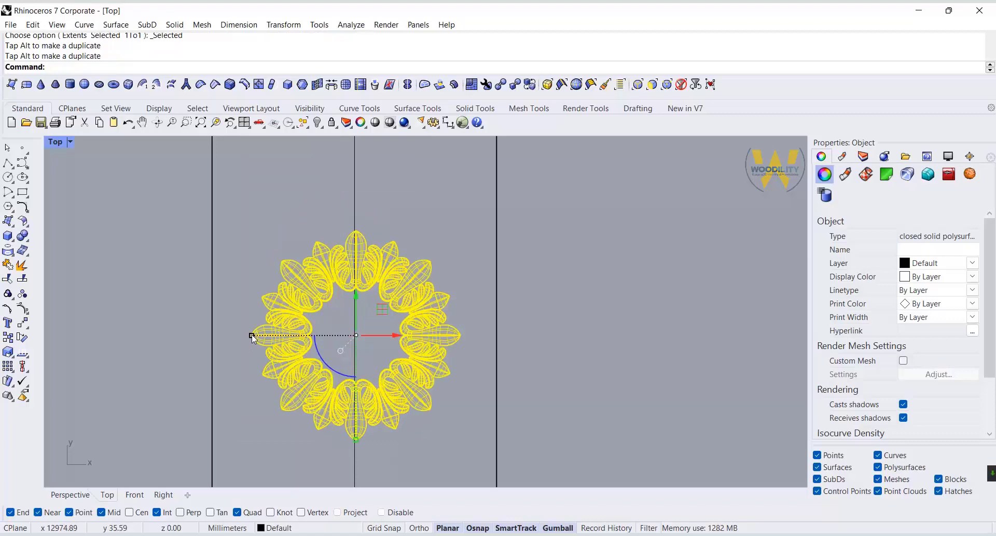
left_click_drag(252, 334, 247, 336)
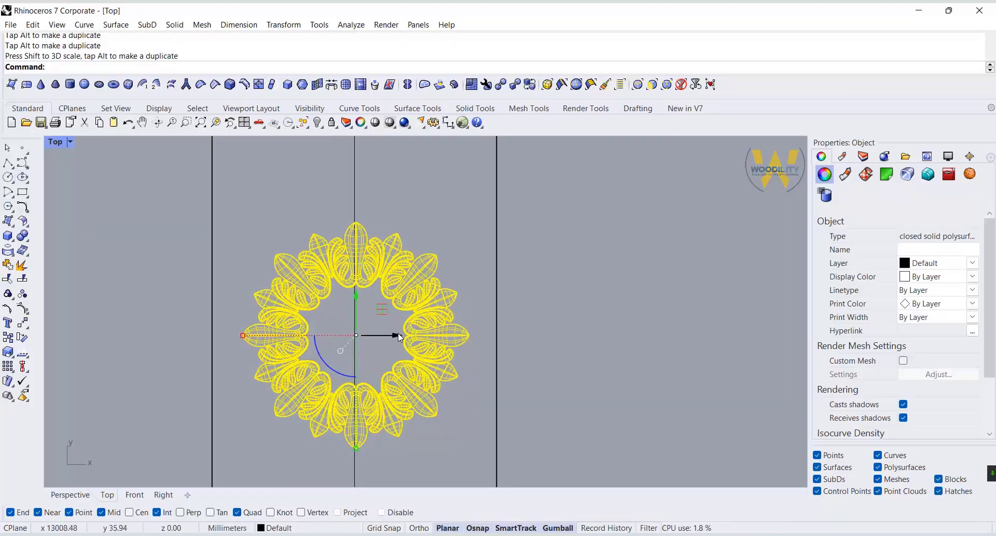
left_click_drag(397, 332, 399, 337)
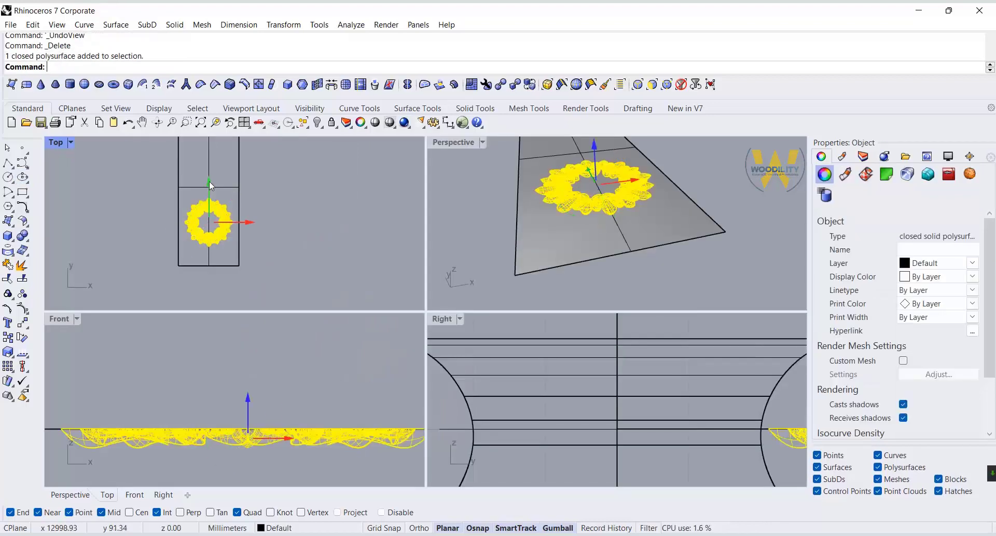
Fine-adjust the ring's position along the rectangle and mirror a copy across the rectangle's middle cross line.
left_click_drag(210, 182, 210, 183)
type("mirror")
key("Return")
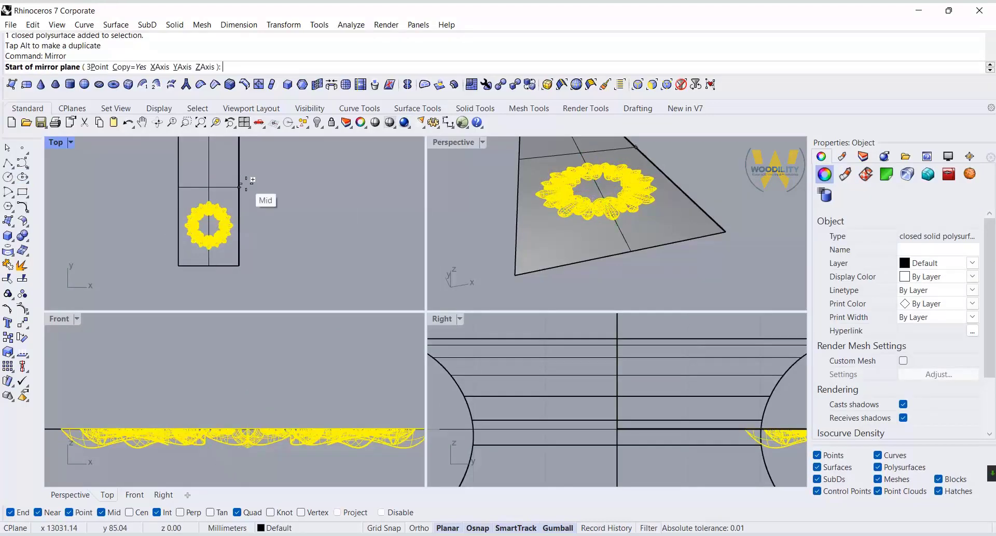
left_click(239, 187)
left_click(316, 186)
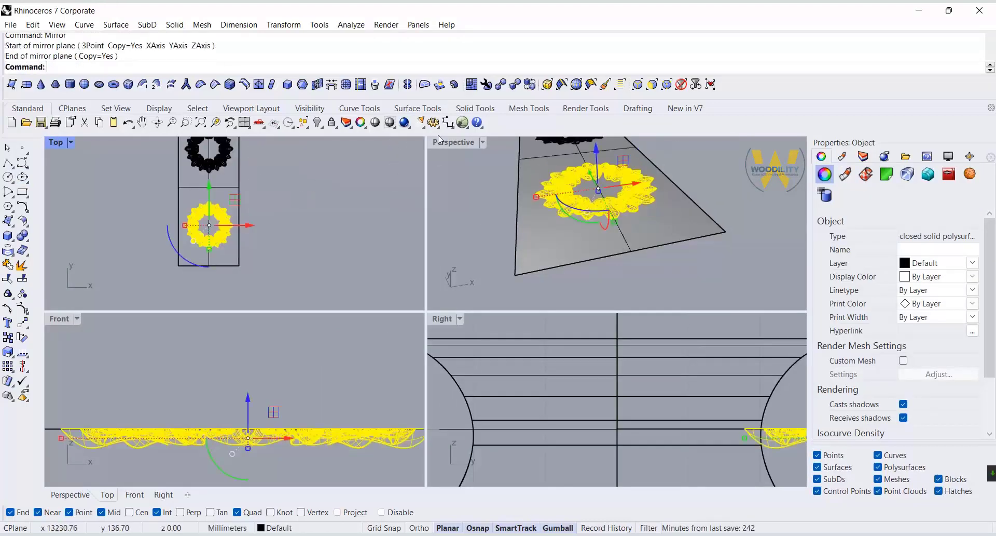
Try to flow the two leaf rings from the flat rectangle onto the round leg's upper cylinder.
double_click(454, 142)
scroll(471, 350, "down", 10)
right_click_drag(318, 423, 297, 358)
left_click(191, 315)
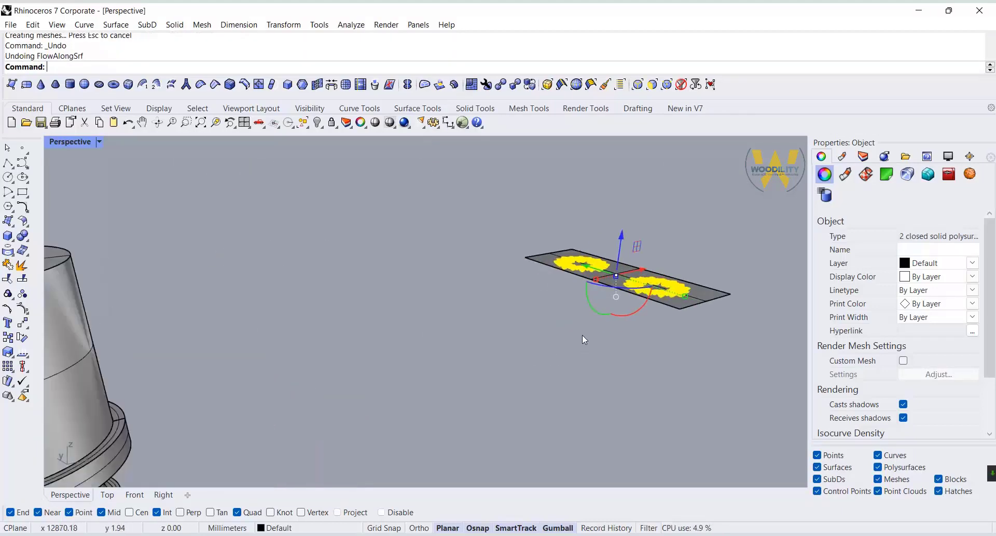
Flip both leaf rings over and raise them so their flat backs rest on the rectangle's surface.
left_click(586, 314)
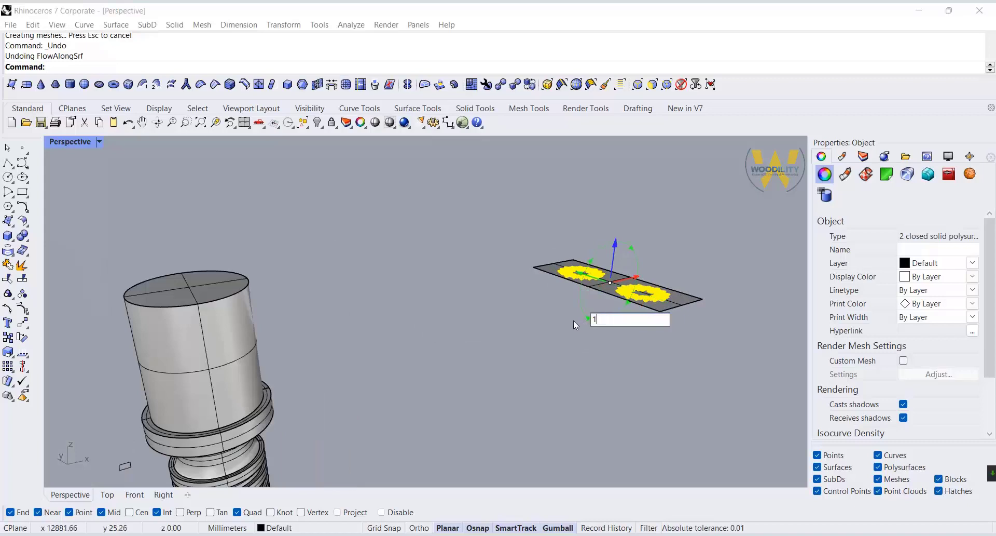
key("Return")
left_click(134, 494)
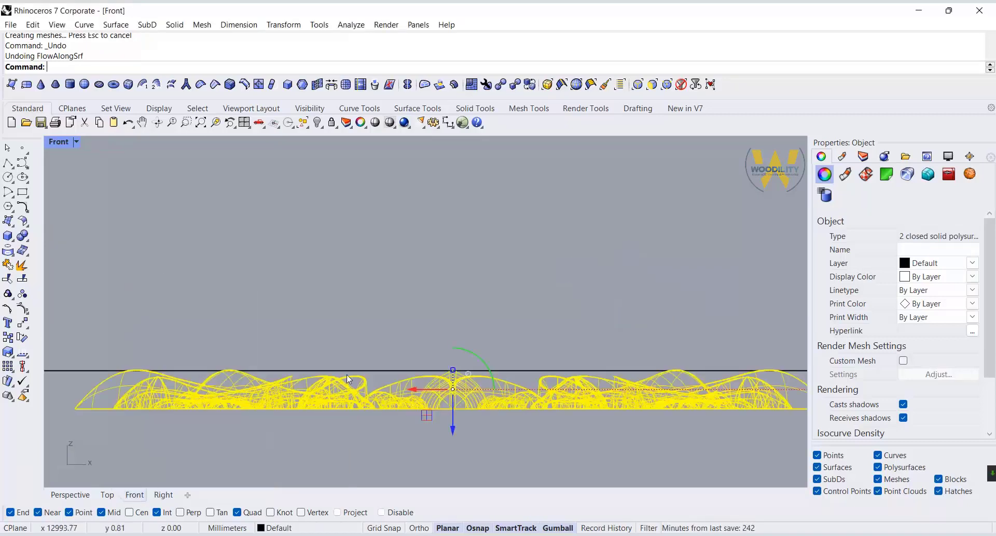
left_click_drag(454, 435, 448, 397)
Move the flat rectangle, its outline and both leaf rings together closer to the round leg.
double_click(58, 142)
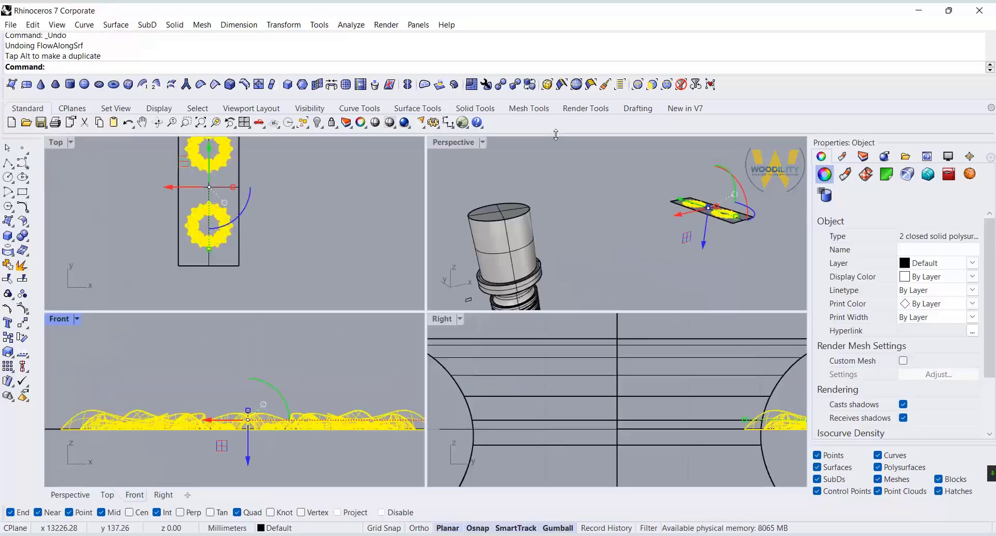
double_click(445, 144)
right_click_drag(403, 351, 394, 356)
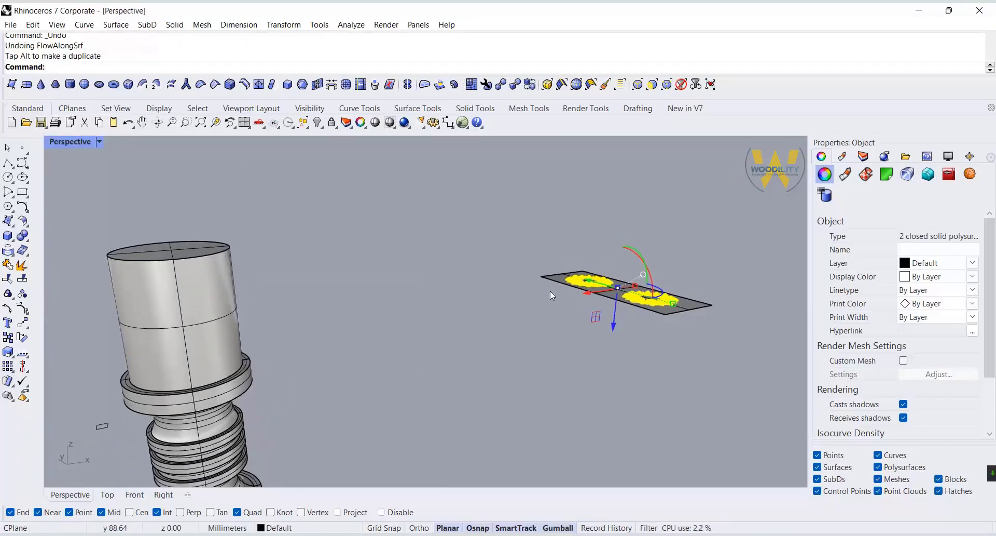
scroll(551, 289, "down", 3)
left_click_drag(734, 223, 414, 326)
key("Escape")
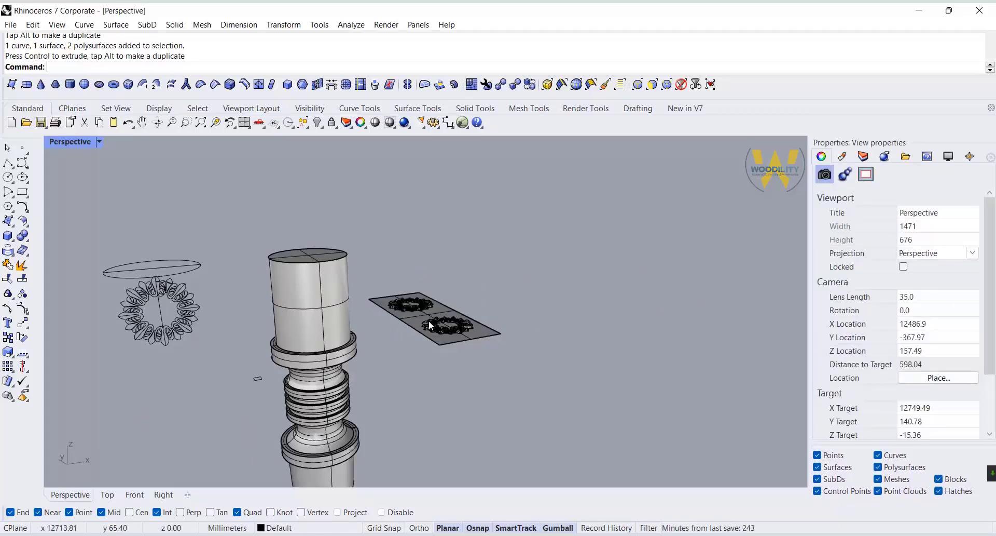
Flow copies of both leaf rings along the surface, from the flat rectangle onto the round leg's upper cylinder.
left_click(418, 324)
left_click(412, 307, "shift")
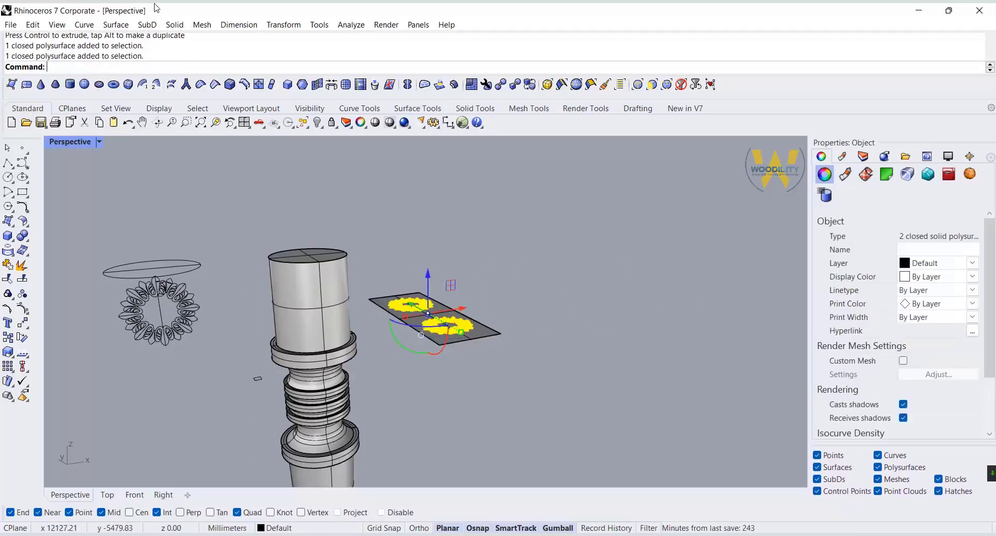
left_click(12, 387)
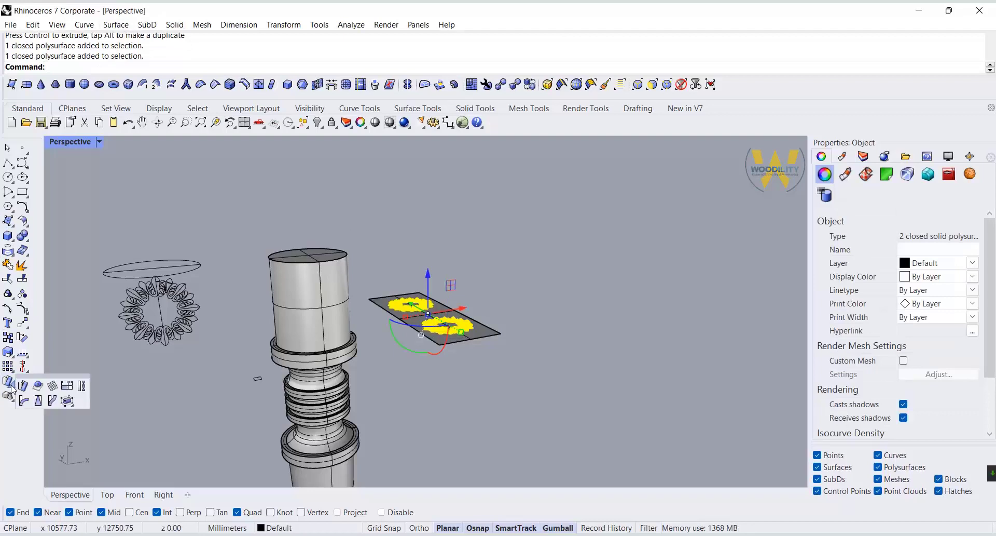
left_click(23, 387)
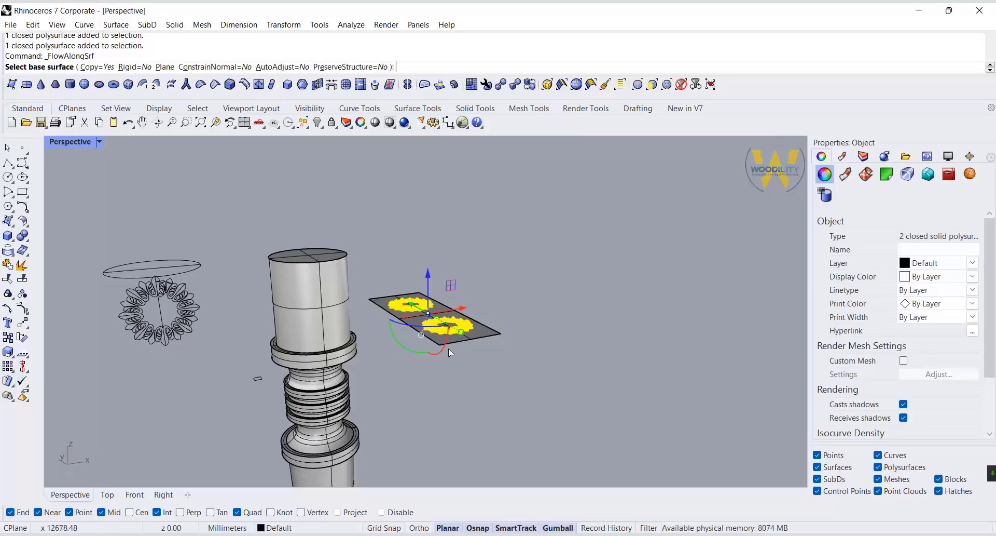
left_click(478, 339)
left_click(322, 328)
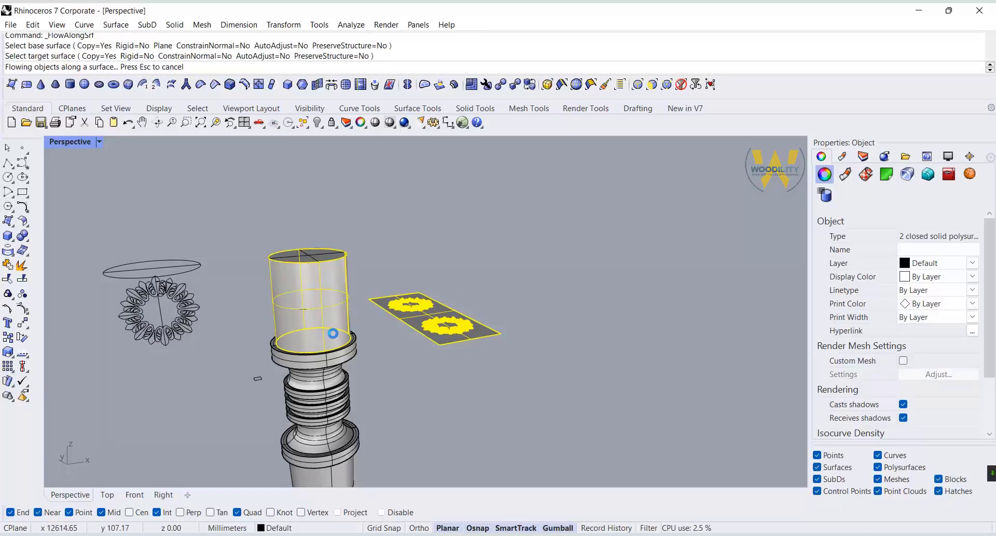
left_click(350, 284)
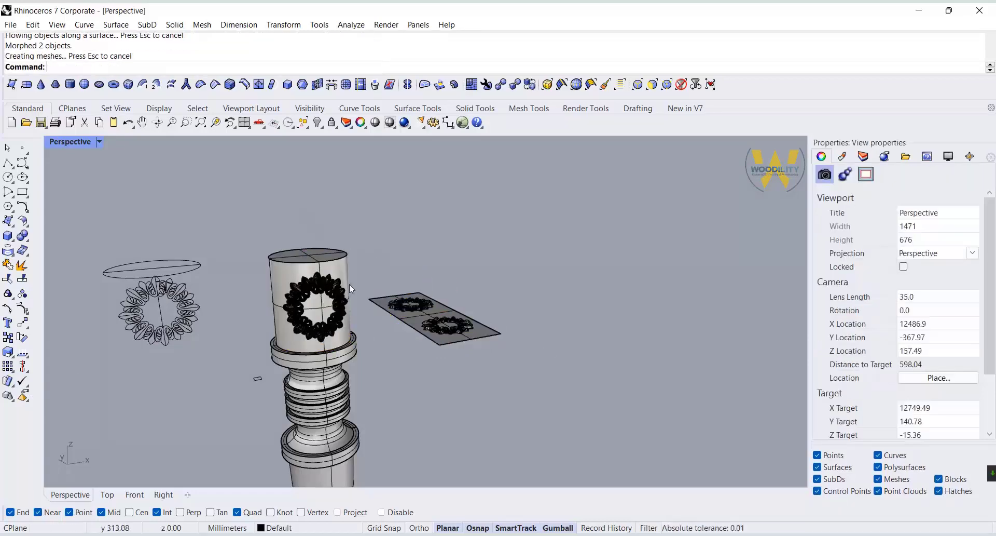
scroll(338, 297, "up", 10)
scroll(338, 297, "down", 4)
Boolean-union the round leg with the two leaf rings wrapped on opposite sides of its cylinder.
left_click(207, 334)
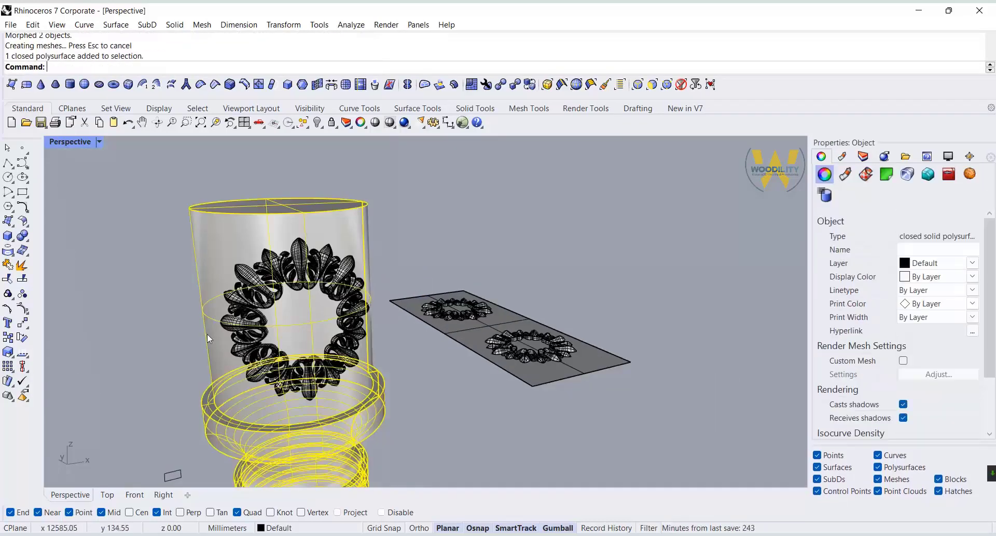
left_click(22, 235)
left_click(300, 252)
left_click(199, 249)
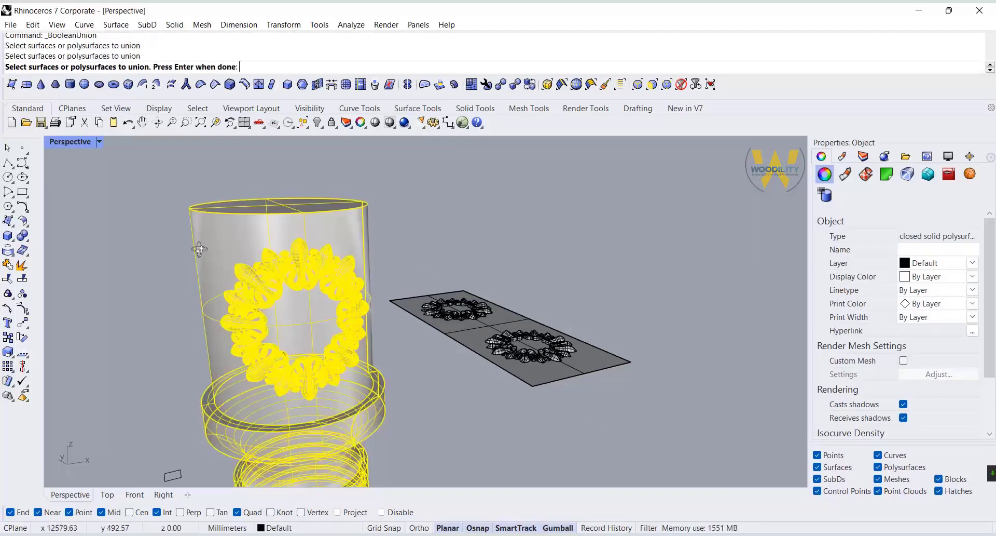
right_click_drag(198, 249, 325, 258)
left_click(737, 255)
right_click(630, 290)
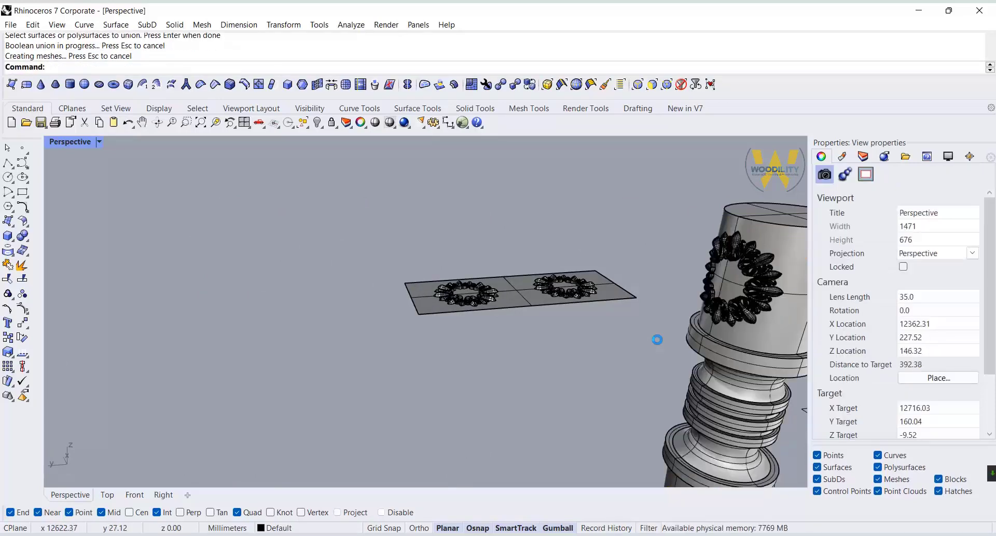
scroll(658, 339, "down", 6)
right_click_drag(657, 340, 238, 319, "shift")
left_click(367, 346)
left_click(493, 368)
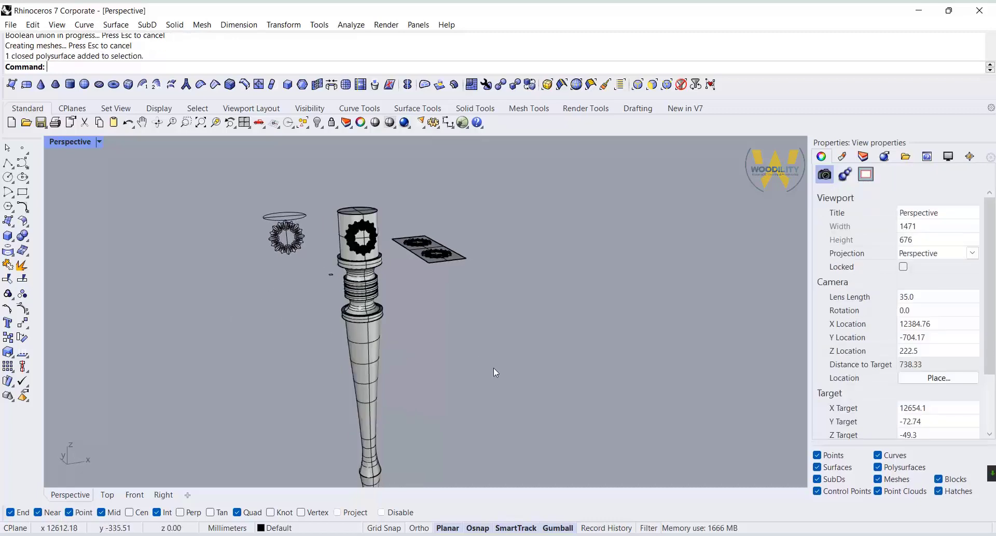
Nudge the rosette on the square leg's front face 0.01 mm toward the block, working in the right view.
scroll(493, 367, "down", 8)
scroll(271, 274, "up", 12)
left_click(340, 271)
double_click(77, 144)
scroll(216, 191, "down", 5)
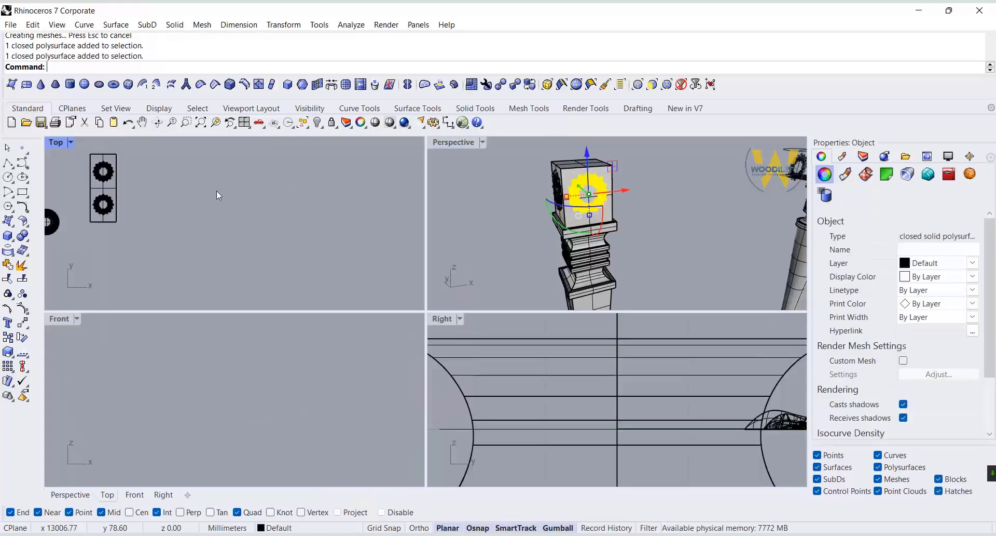
scroll(216, 191, "down", 7)
right_click_drag(80, 209, 133, 216)
scroll(93, 210, "up", 9)
scroll(514, 407, "down", 10)
right_click_drag(493, 345, 516, 429)
scroll(501, 346, "up", 8)
right_click_drag(519, 328, 521, 405)
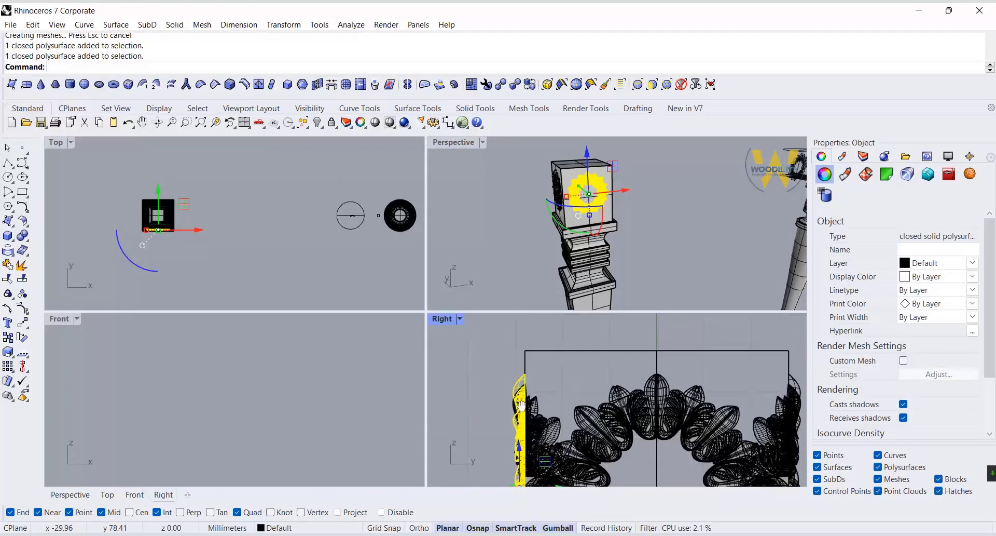
scroll(521, 404, "up", 3)
scroll(521, 329, "down", 8)
left_click(555, 428)
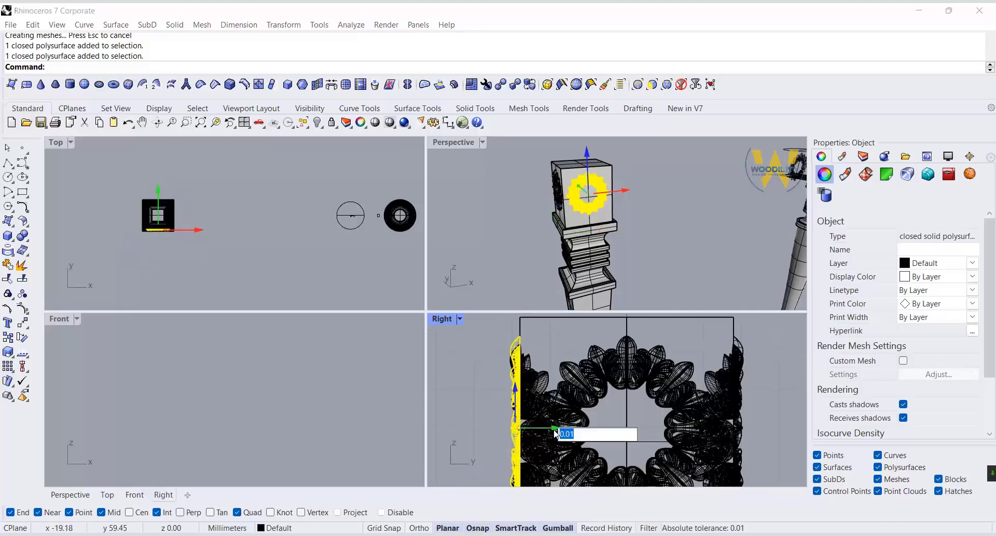
key("Escape")
Move the rosette on the square block's back face by -0.01 mm toward the block.
left_click(742, 350)
left_click(782, 428)
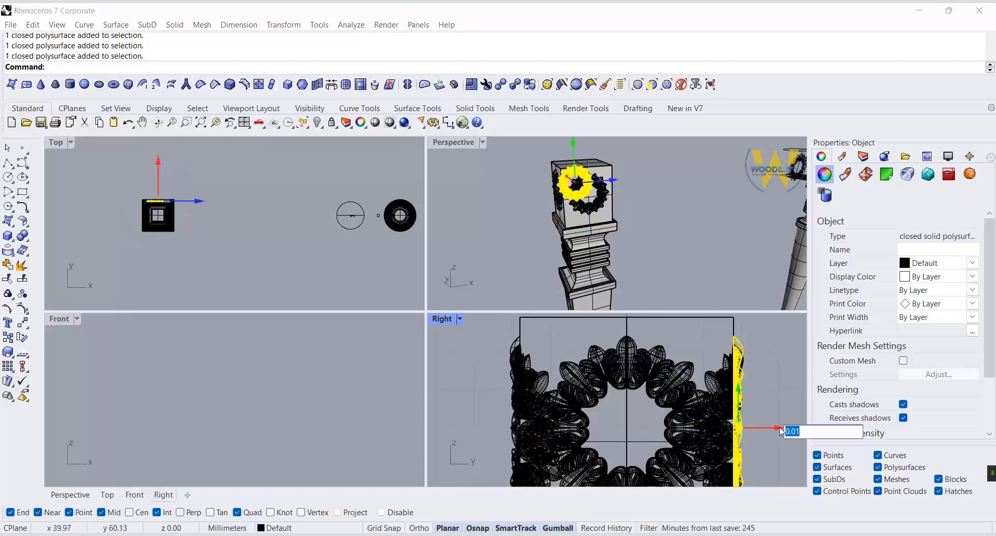
key("Left")
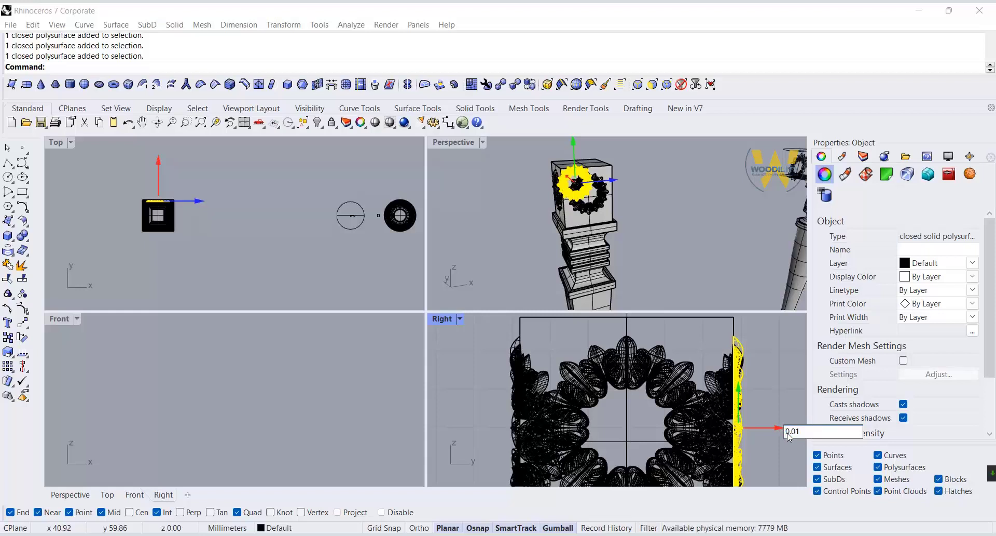
type("-")
key("Return")
key("Escape")
Boolean-union the square leg with the rosettes on its front and back faces.
left_click(747, 331)
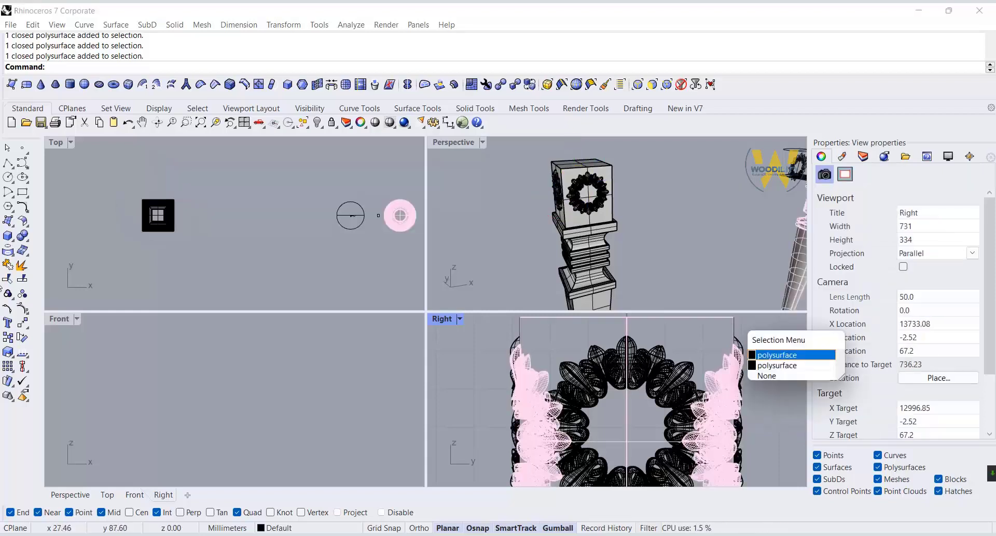
left_click(791, 365)
left_click(27, 239)
left_click(614, 220)
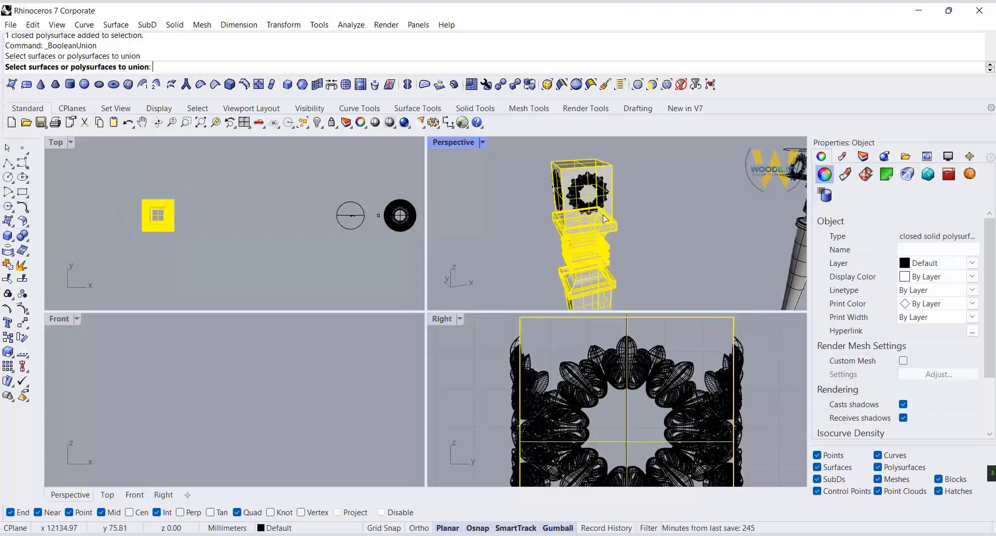
left_click(554, 197)
left_click(562, 197, "ctrl")
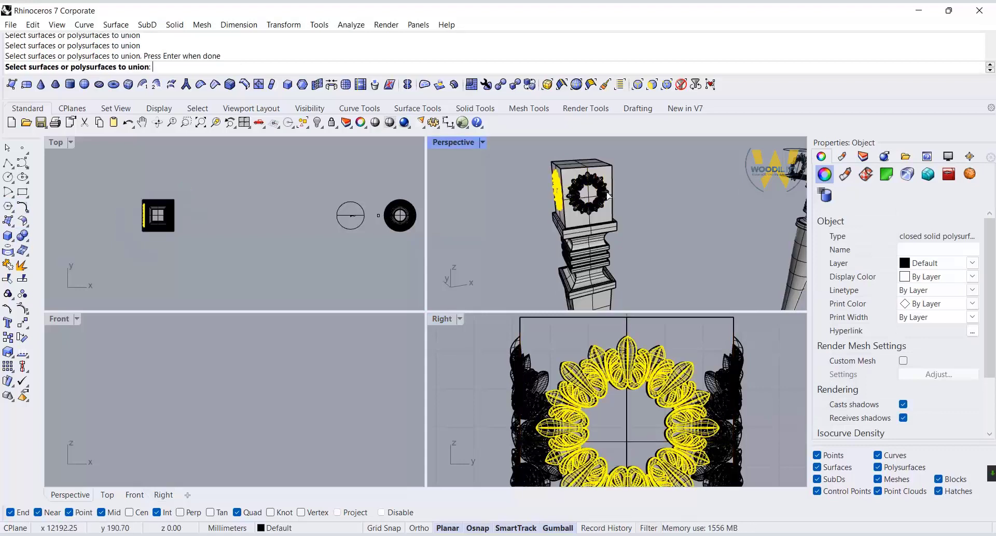
left_click(579, 200)
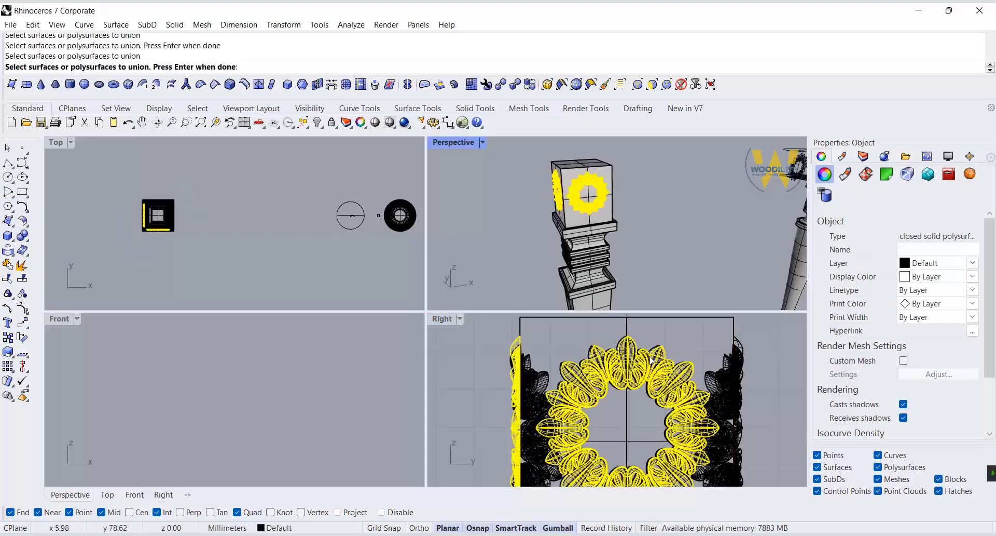
left_click(681, 375, "ctrl")
left_click(734, 336)
left_click(754, 360)
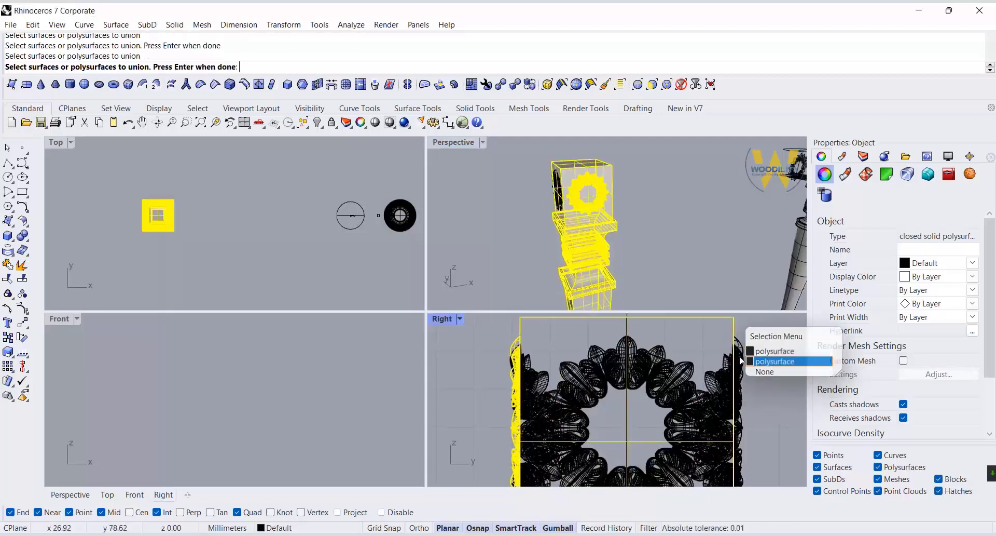
left_click(744, 354)
key("Return")
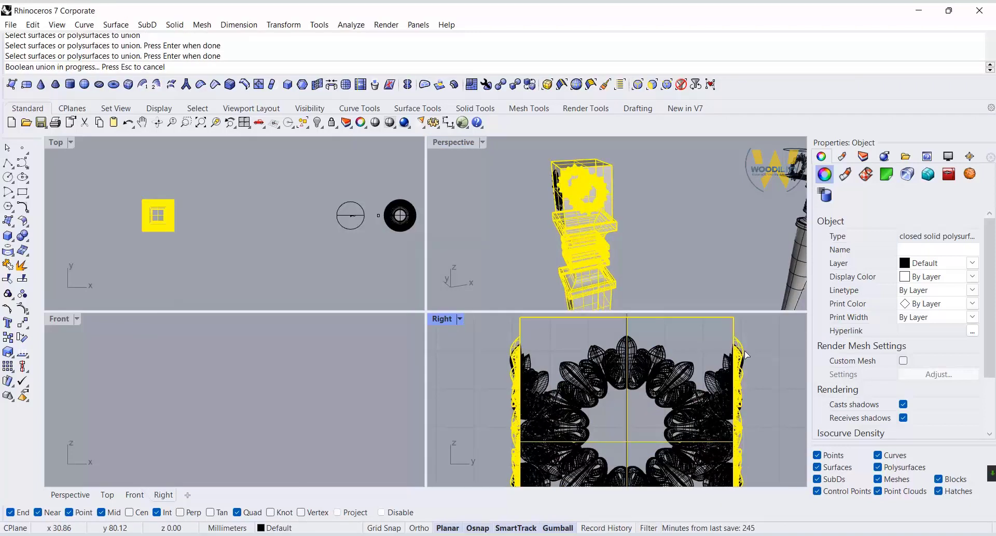